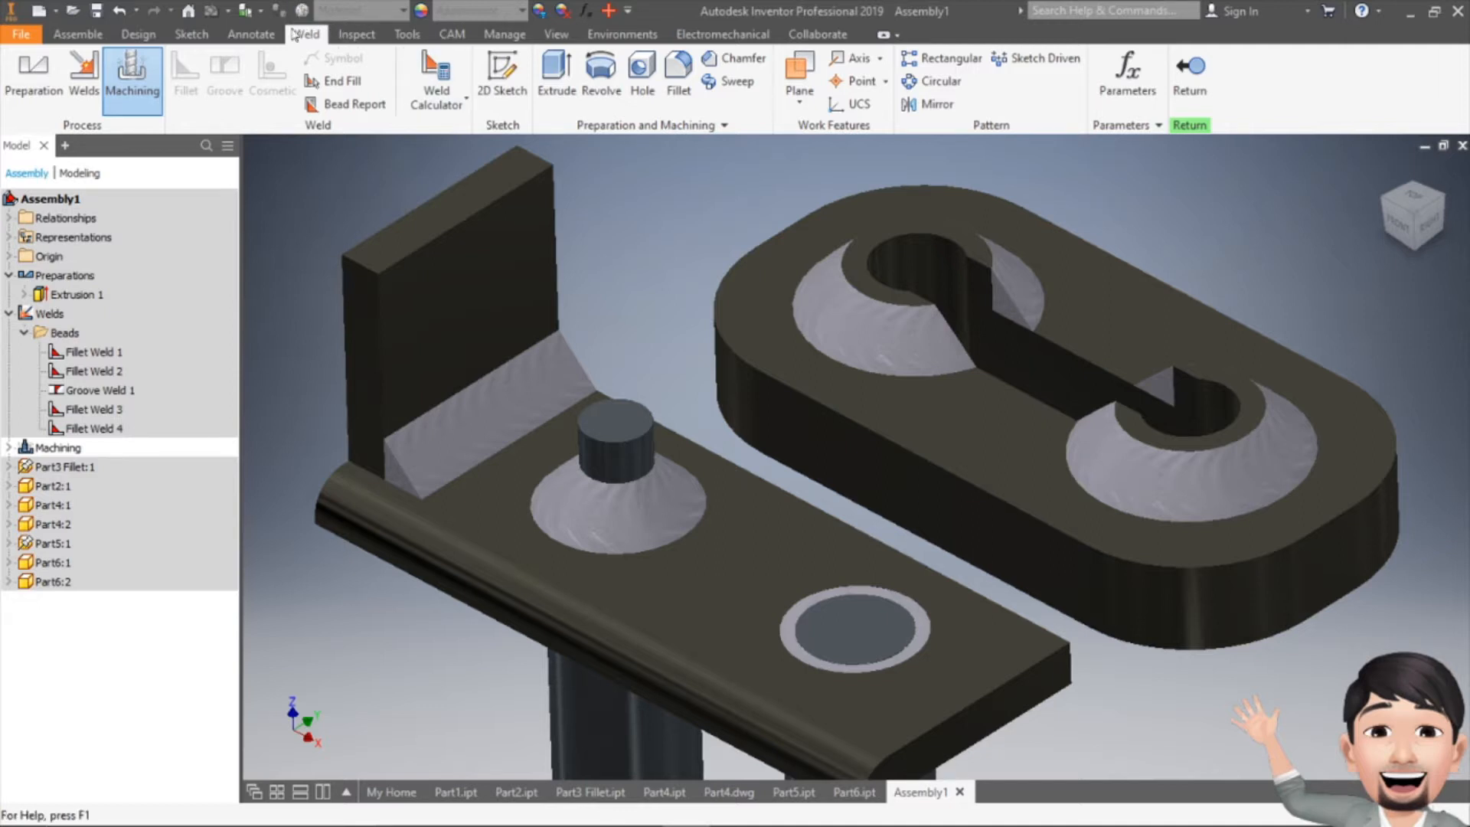
Step: Activate the Welds process in the finished sample weldment to inspect its weld beads, and return to the assembly level
click(85, 72)
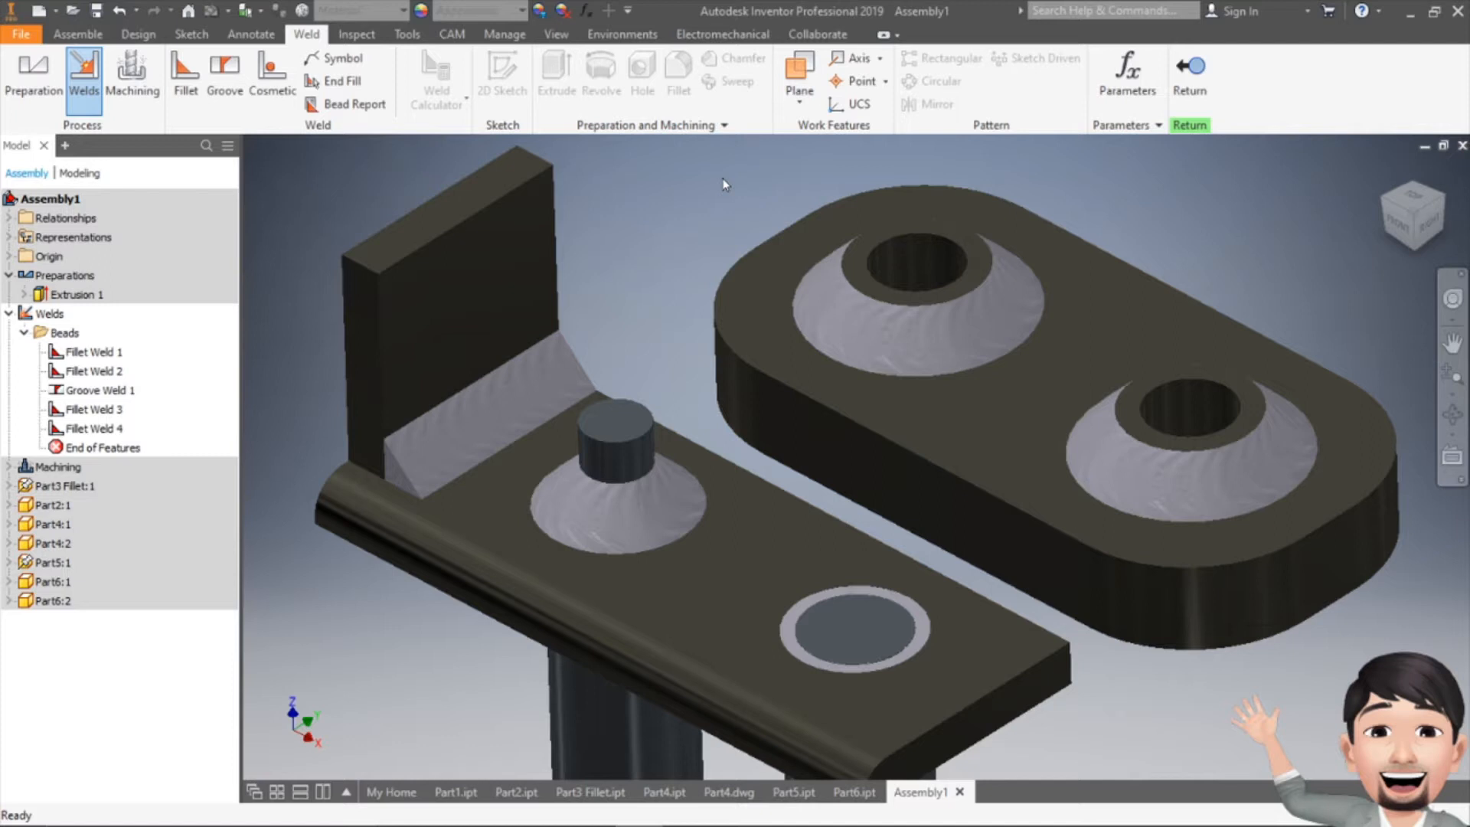
click(1186, 66)
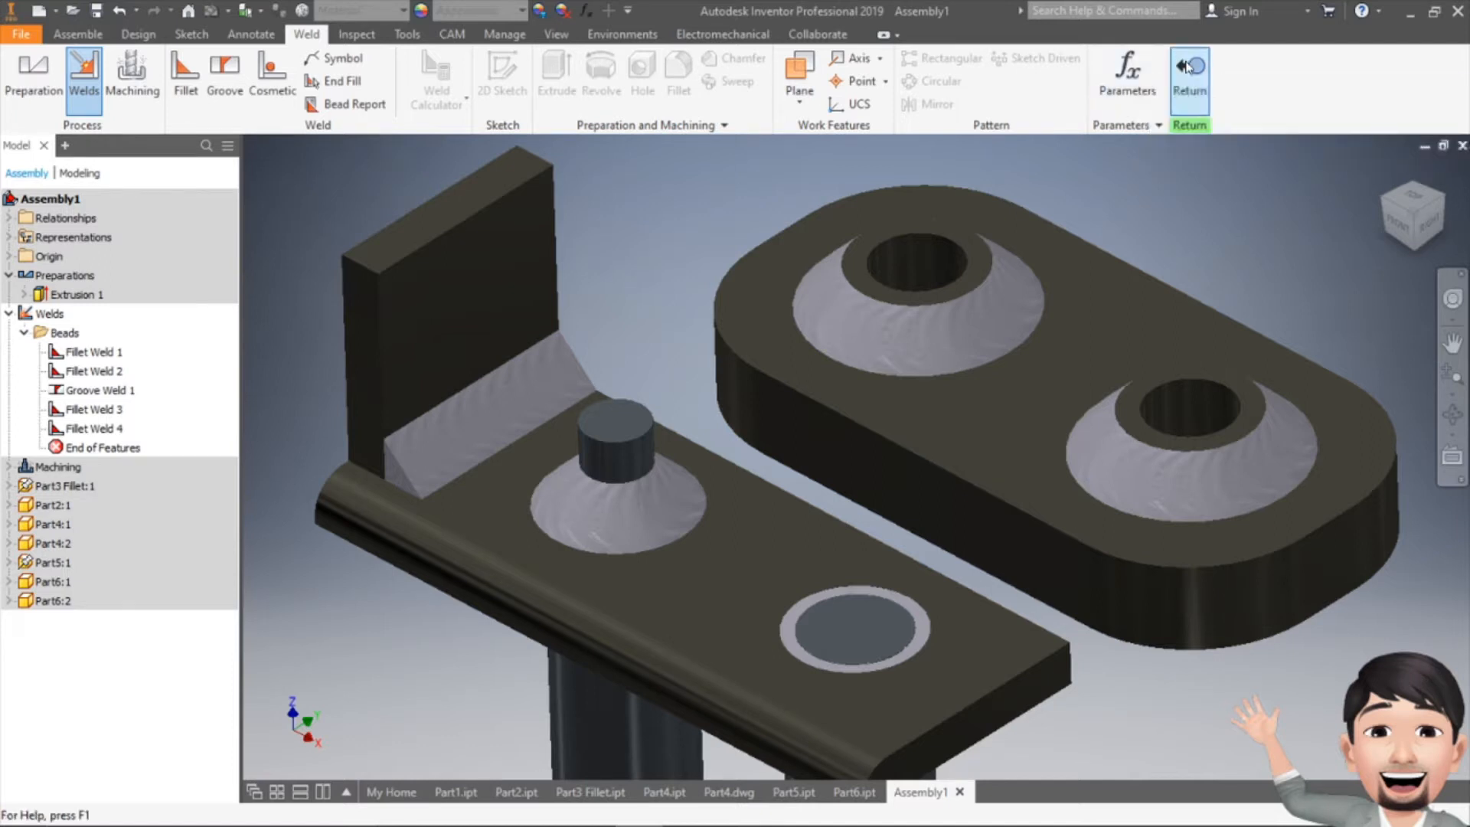
click(417, 178)
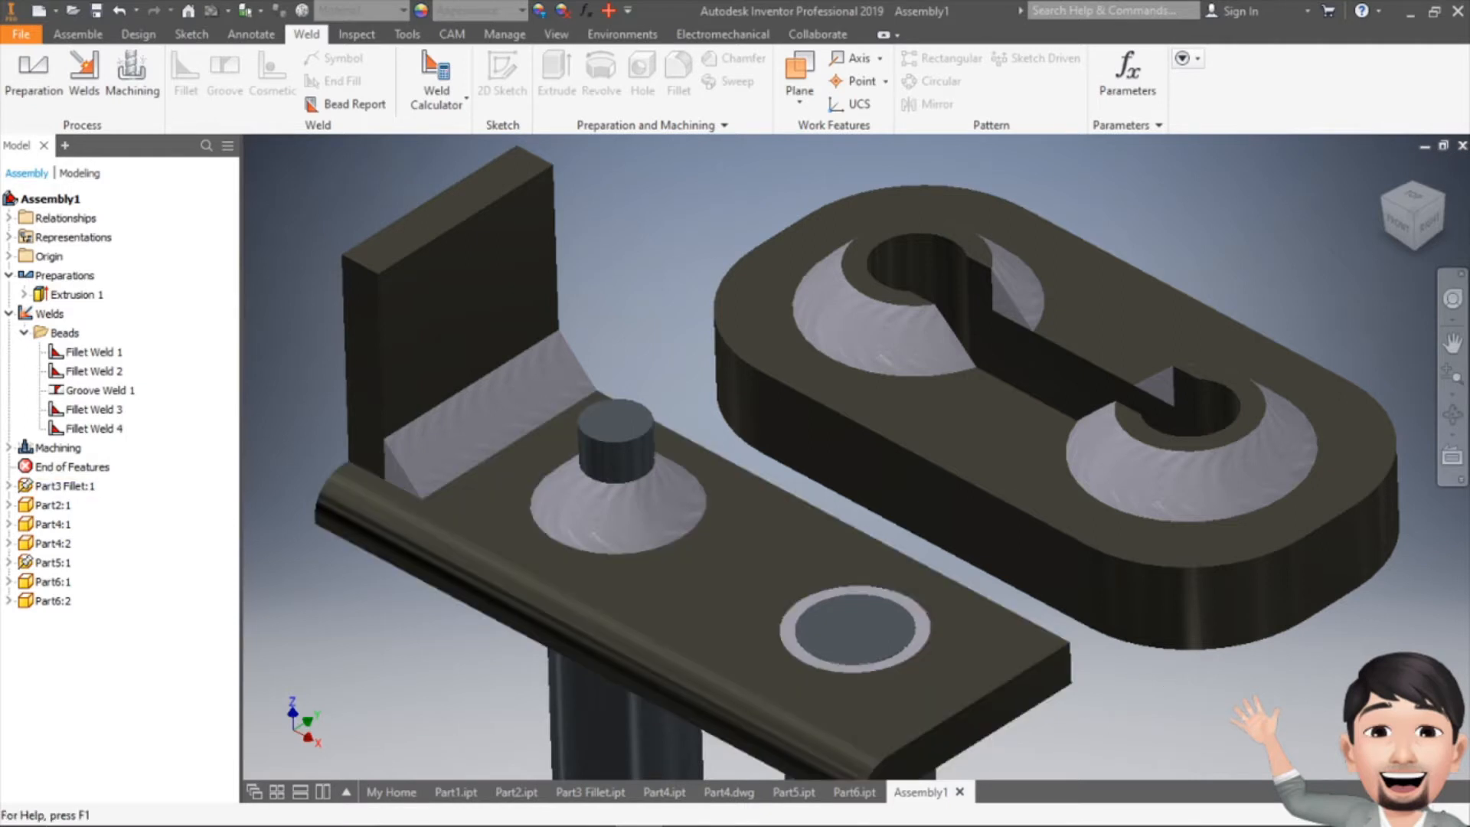
Step: Create a new weldment assembly from the metric Weldment (ISO).iam template
mouse_move(677, 810)
click(392, 792)
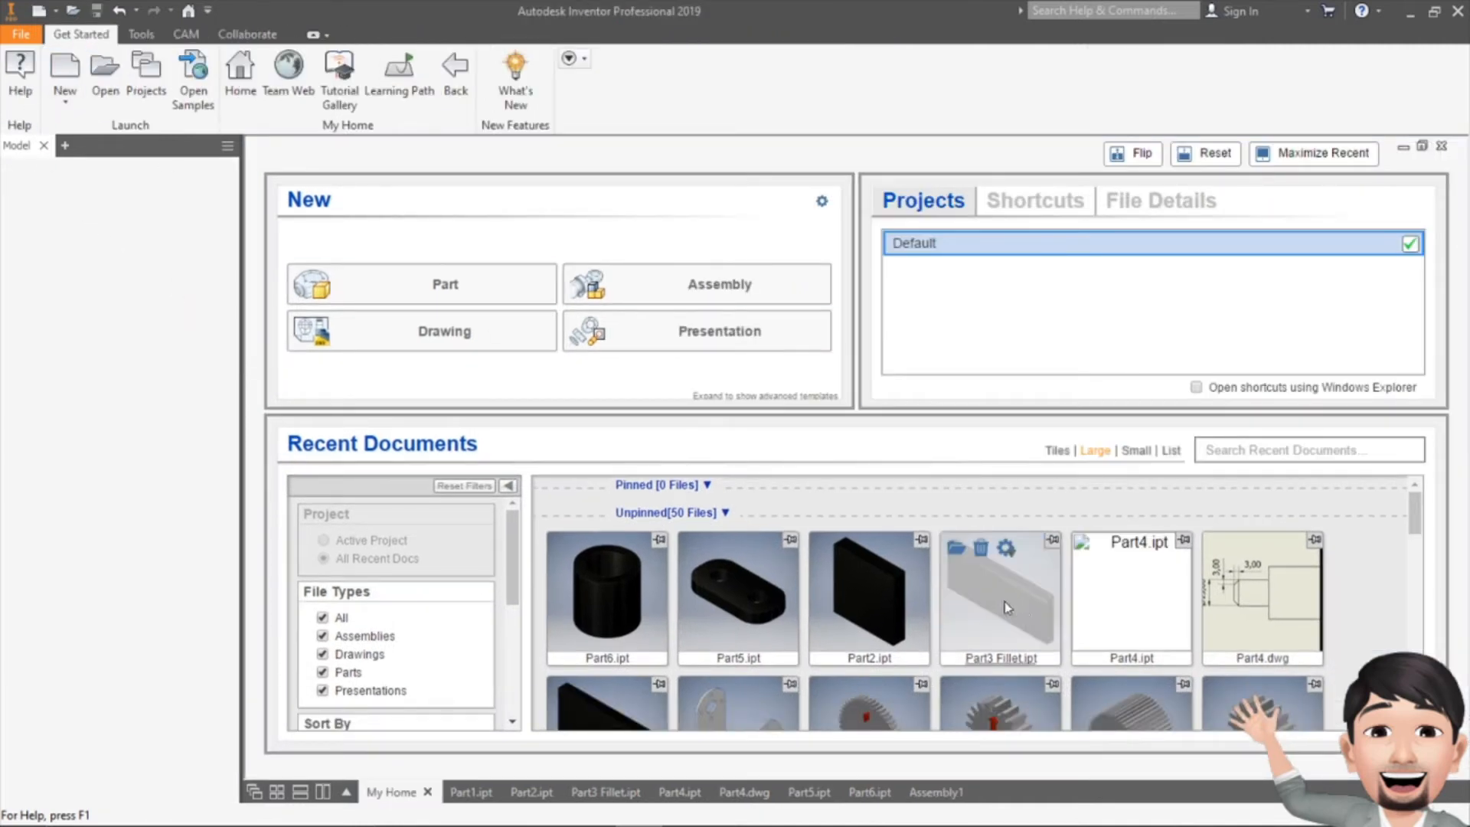
mouse_move(606, 619)
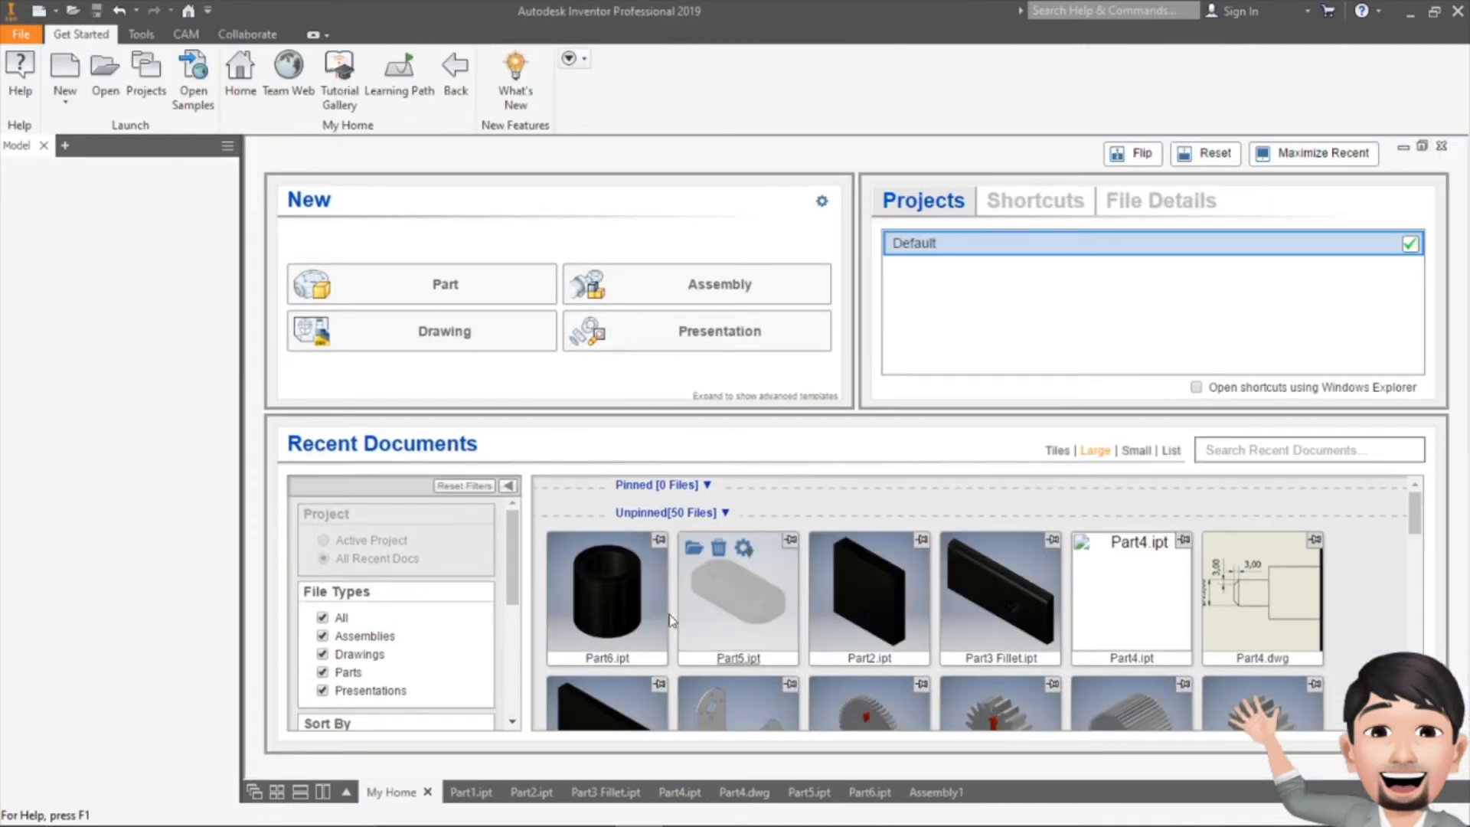
click(69, 69)
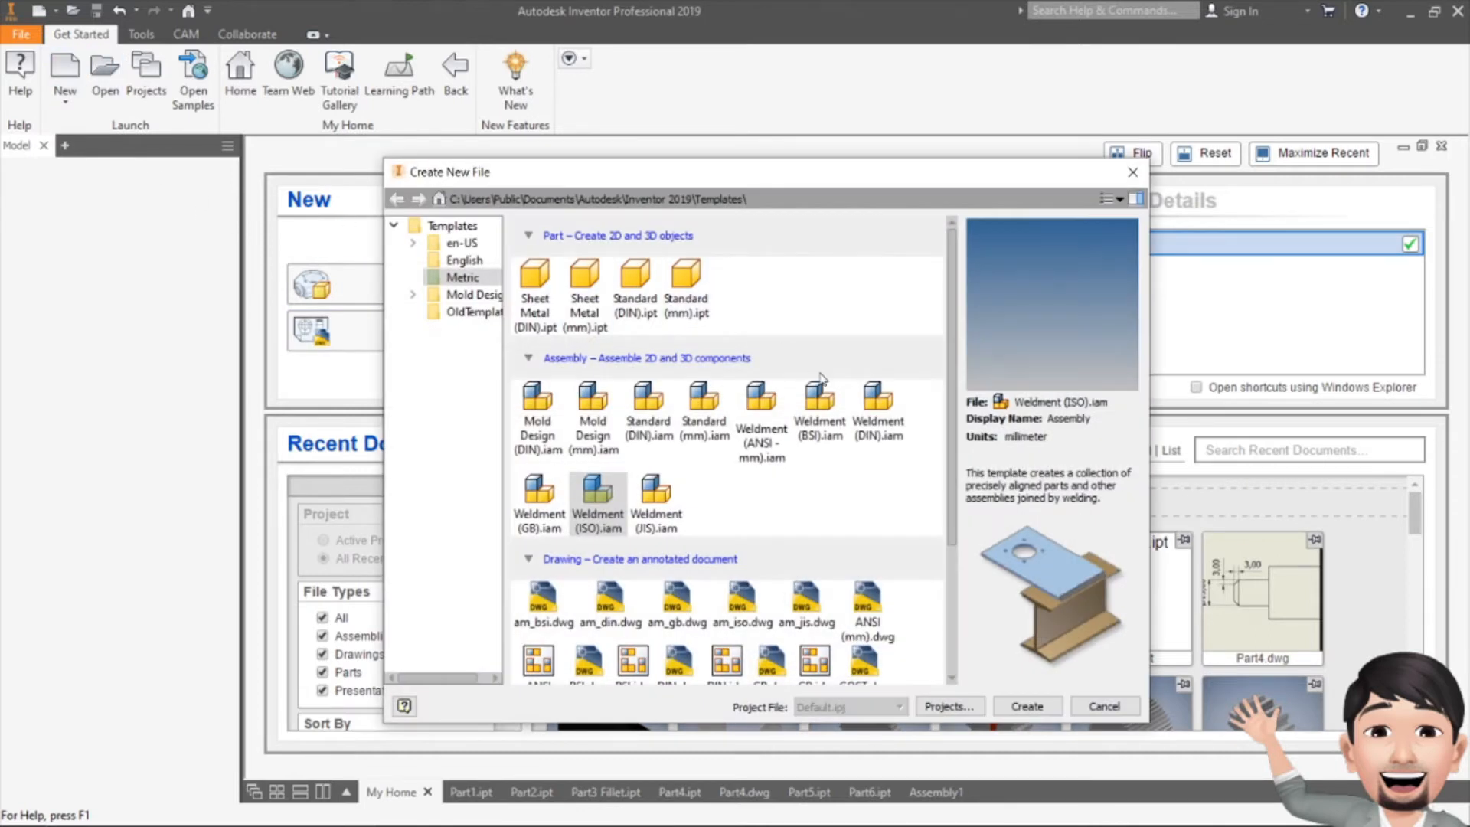
click(594, 500)
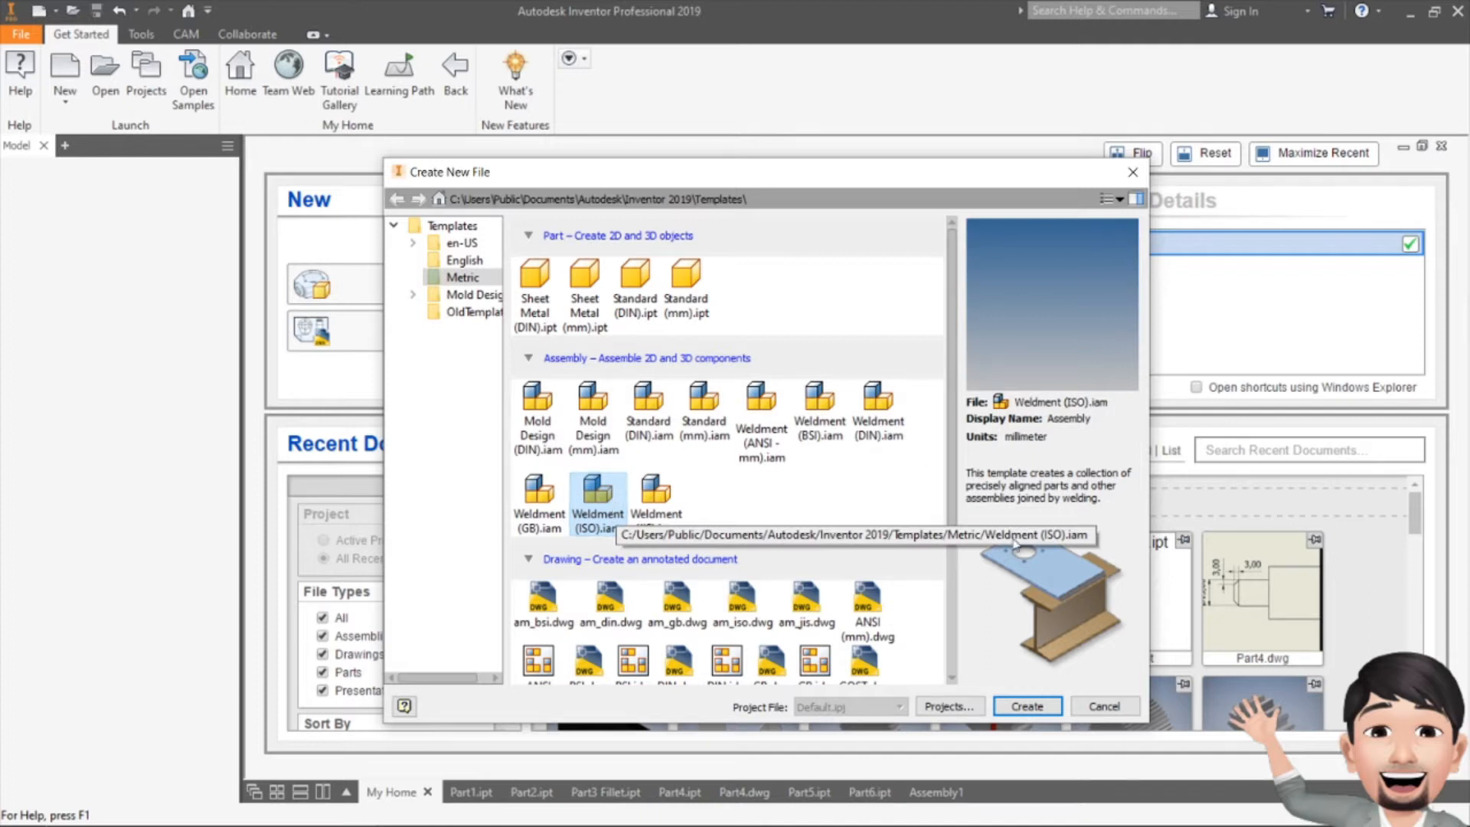
click(1033, 706)
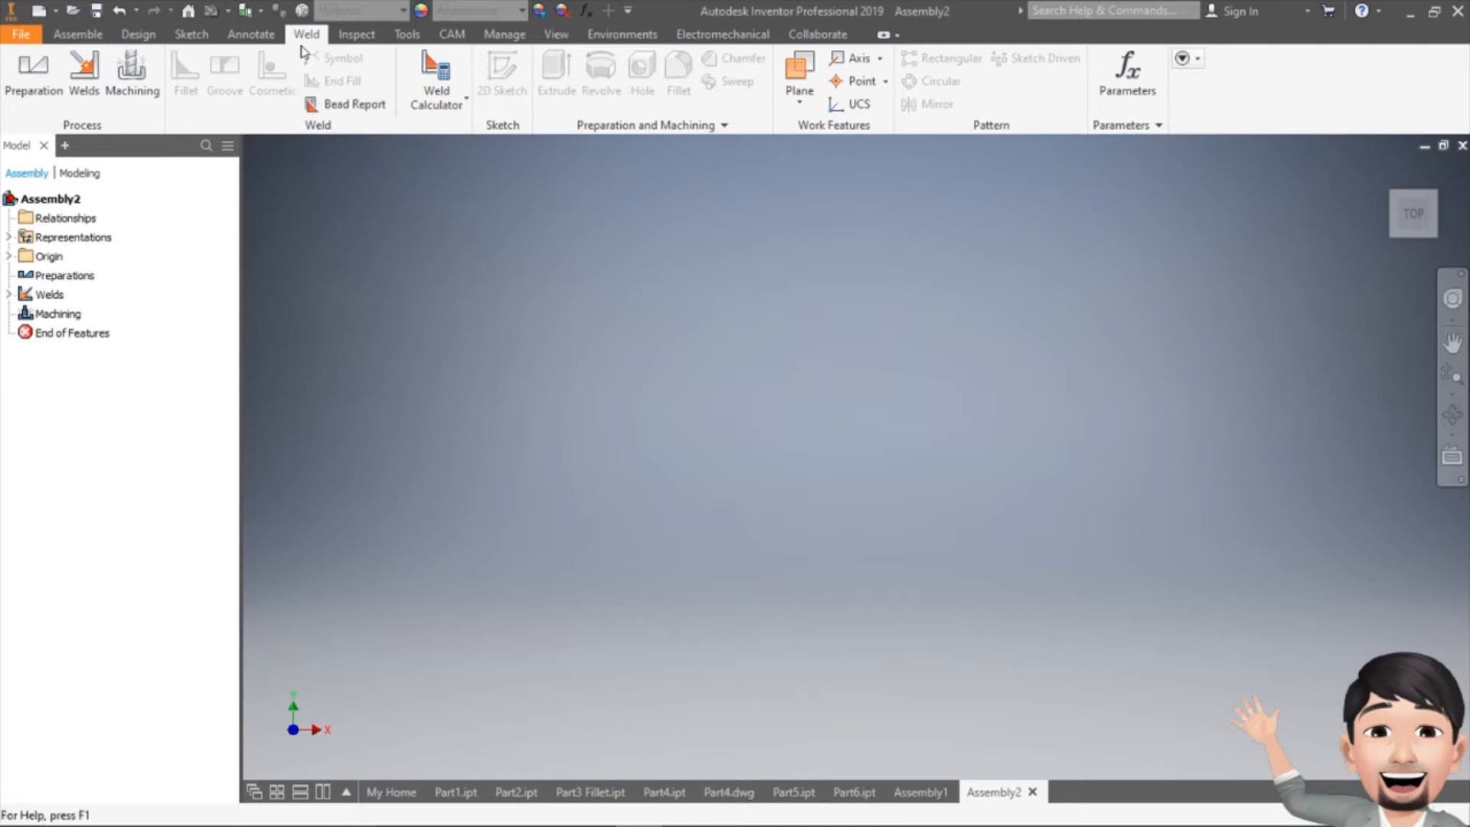
Step: Place one Part3 Fillet component from the Weldment folder, rotated twice by 90° about Z
click(78, 35)
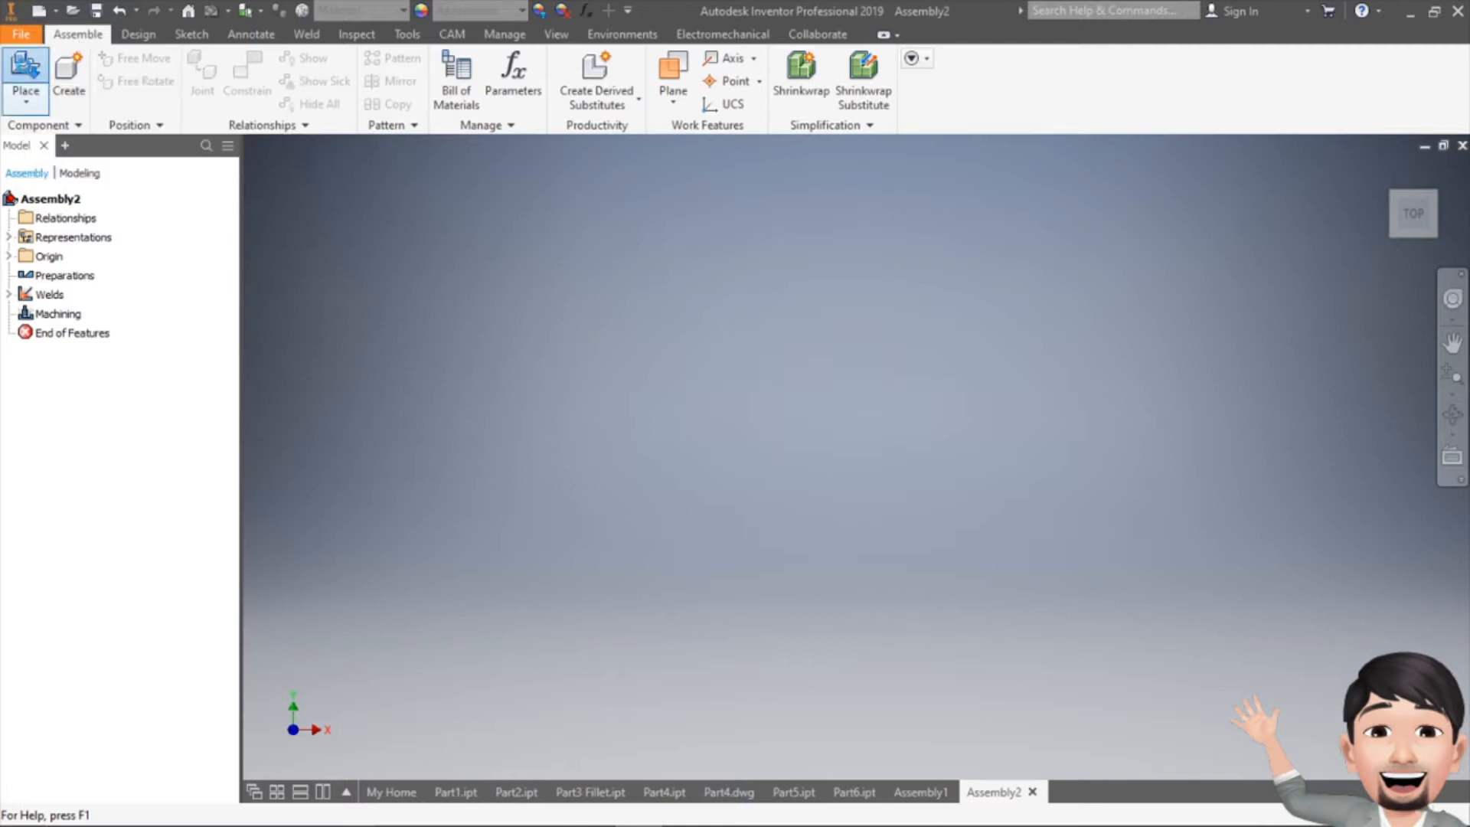
click(25, 69)
click(700, 352)
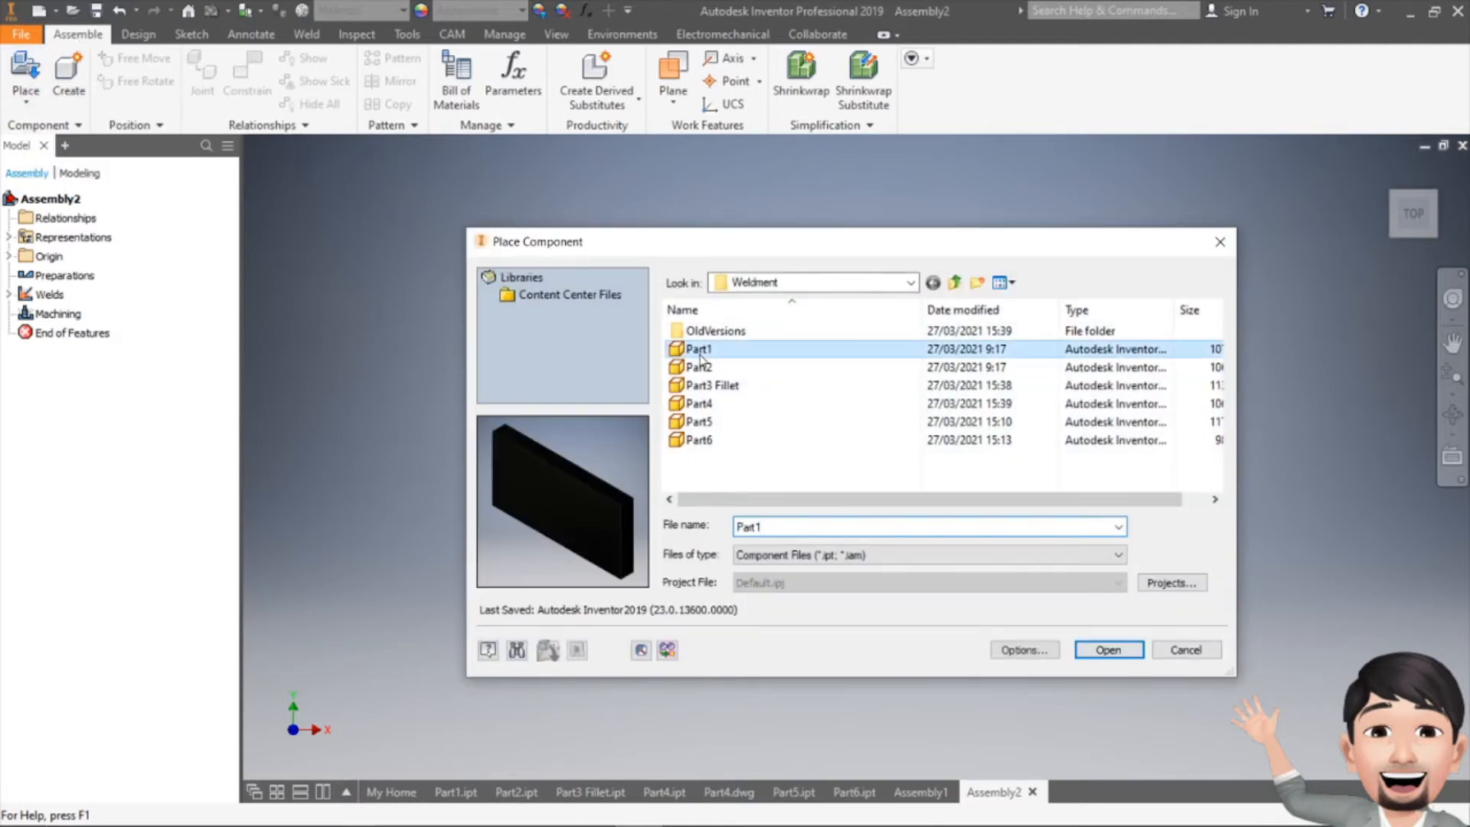
click(705, 368)
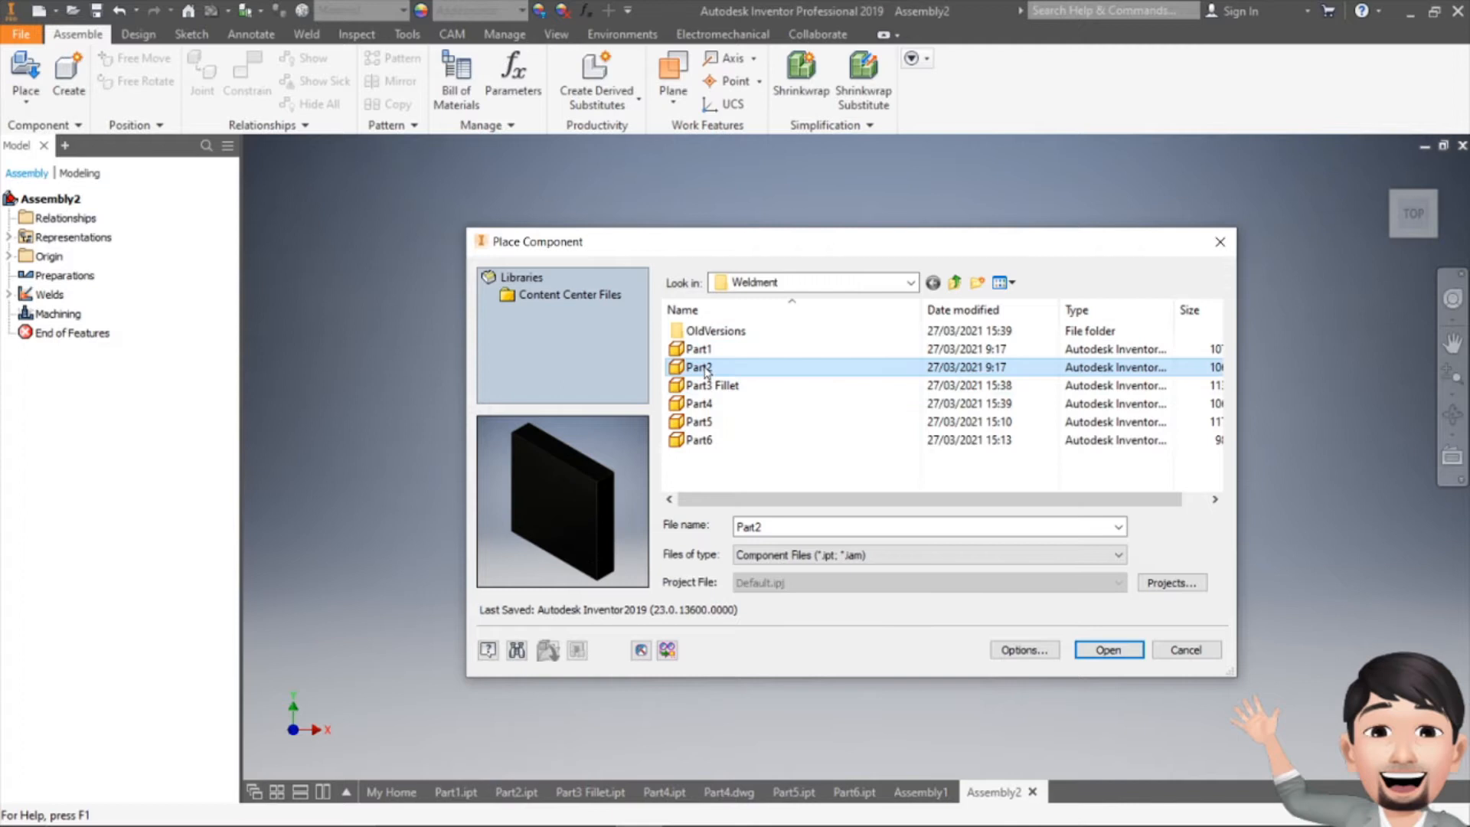
click(720, 385)
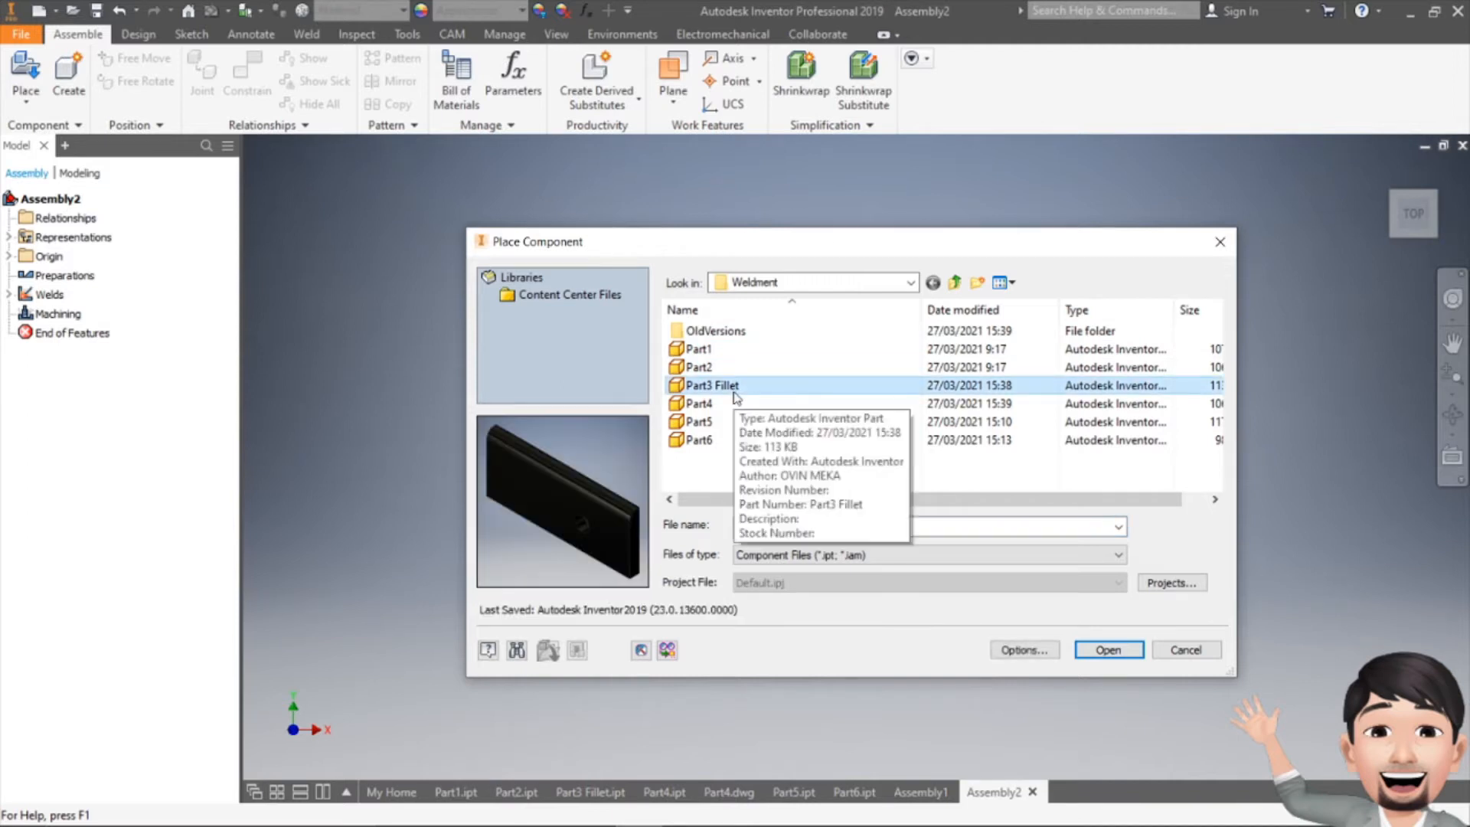
click(1108, 649)
right_click(828, 446)
click(881, 570)
right_click(837, 473)
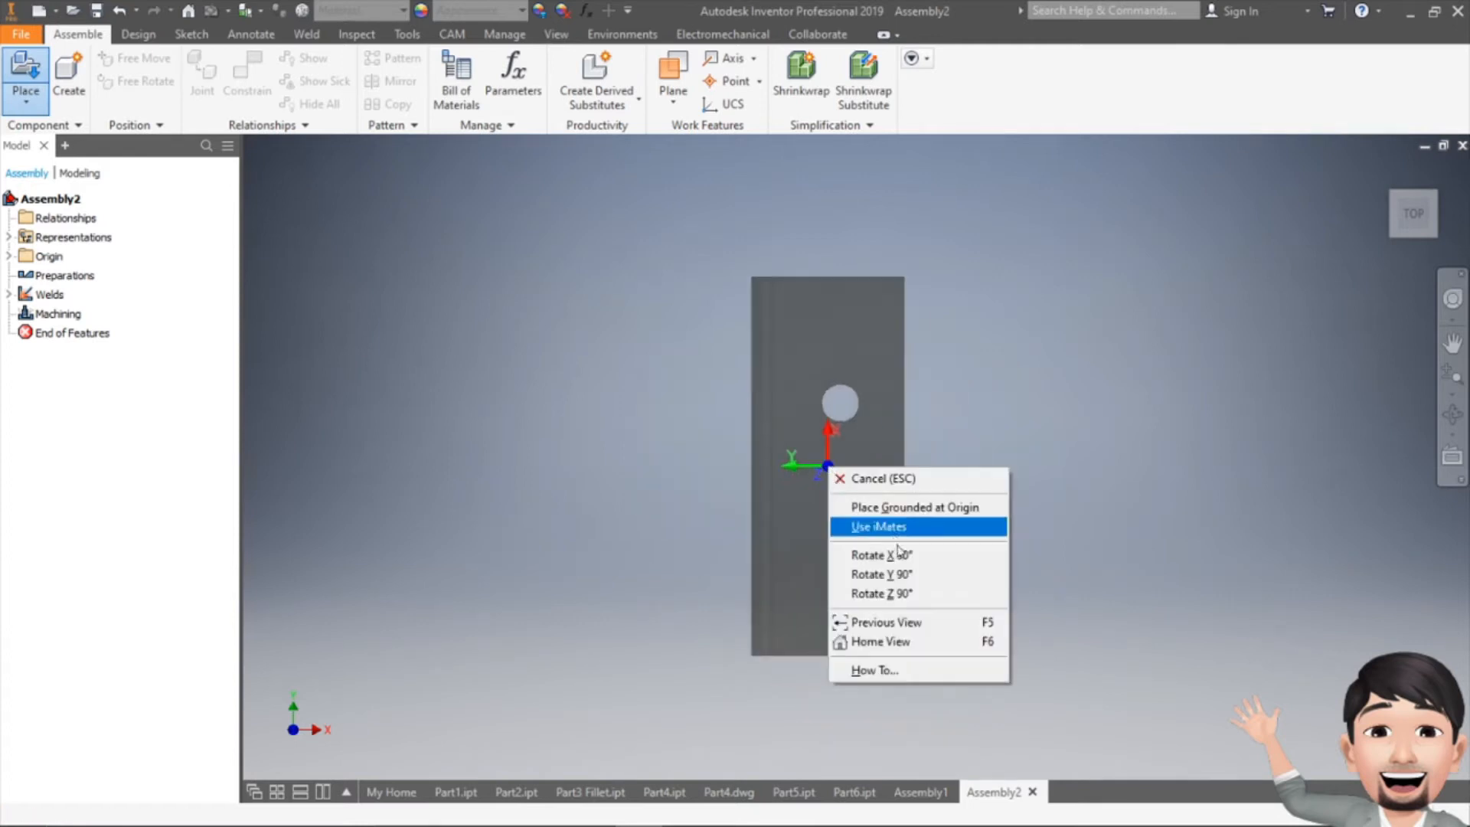
click(881, 591)
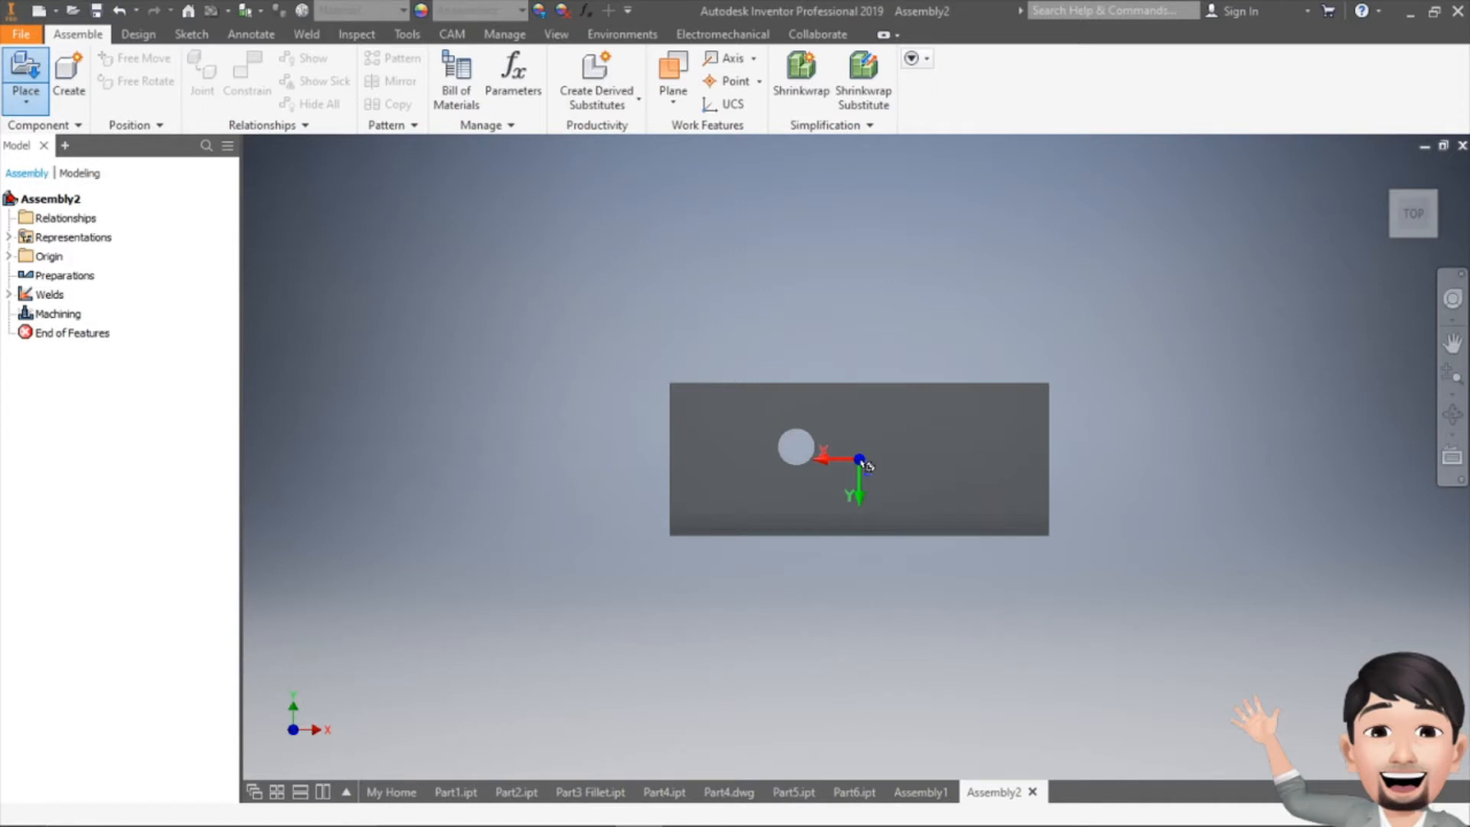
click(860, 460)
key(Escape)
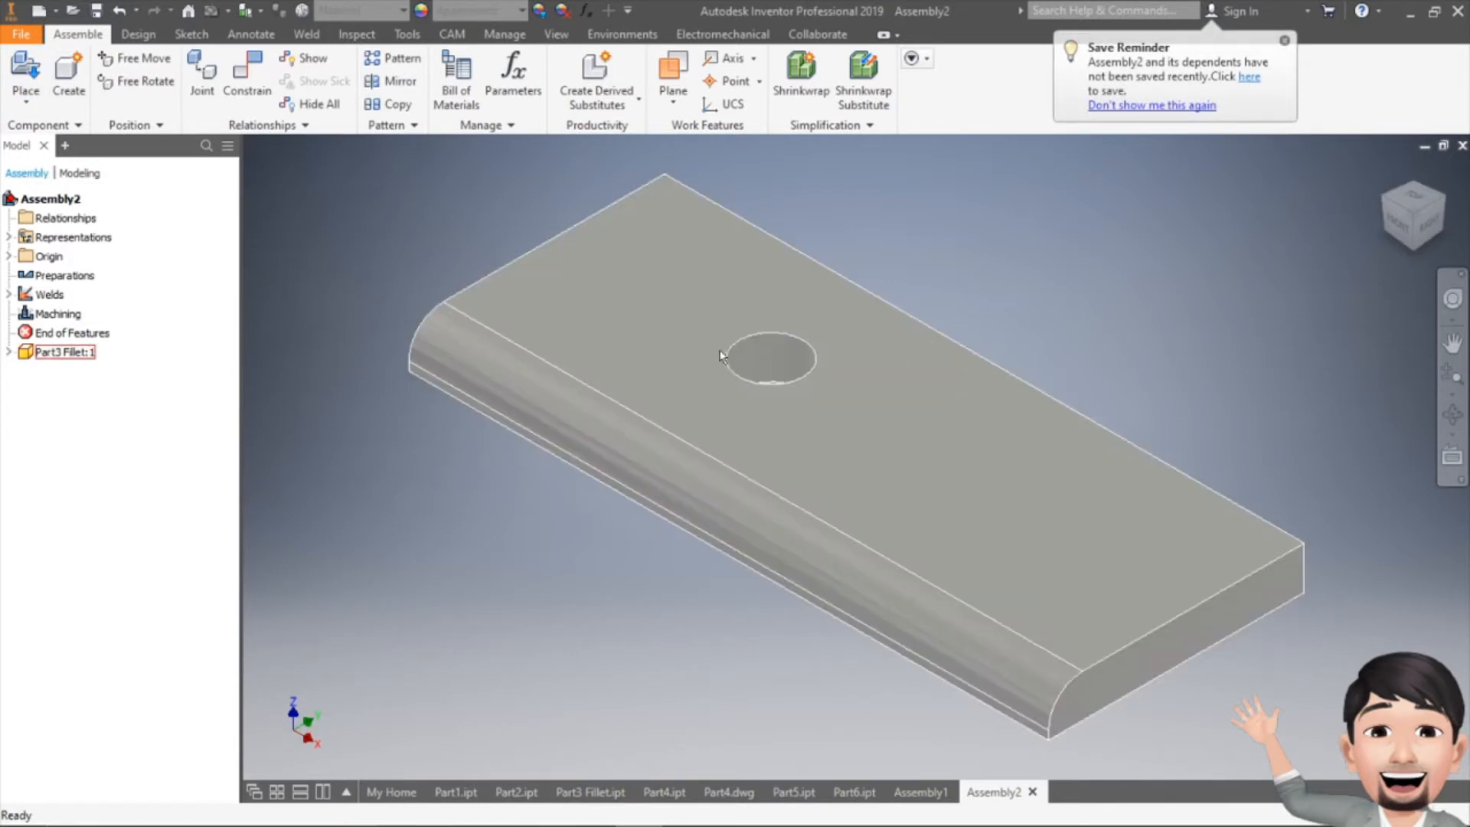
Step: Ground the Part3 Fillet base plate in the assembly
right_click(946, 429)
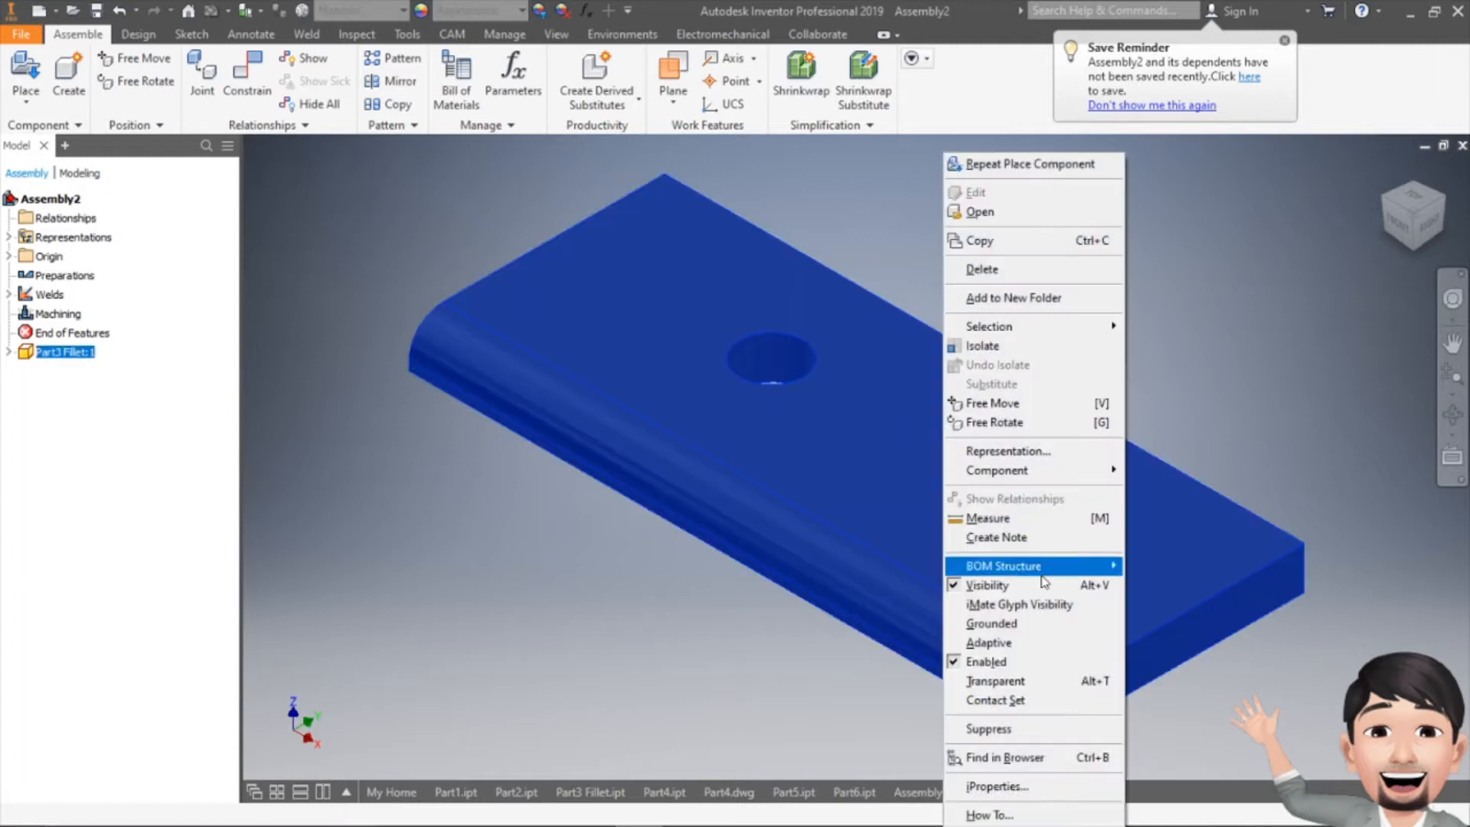
click(1018, 623)
click(1043, 342)
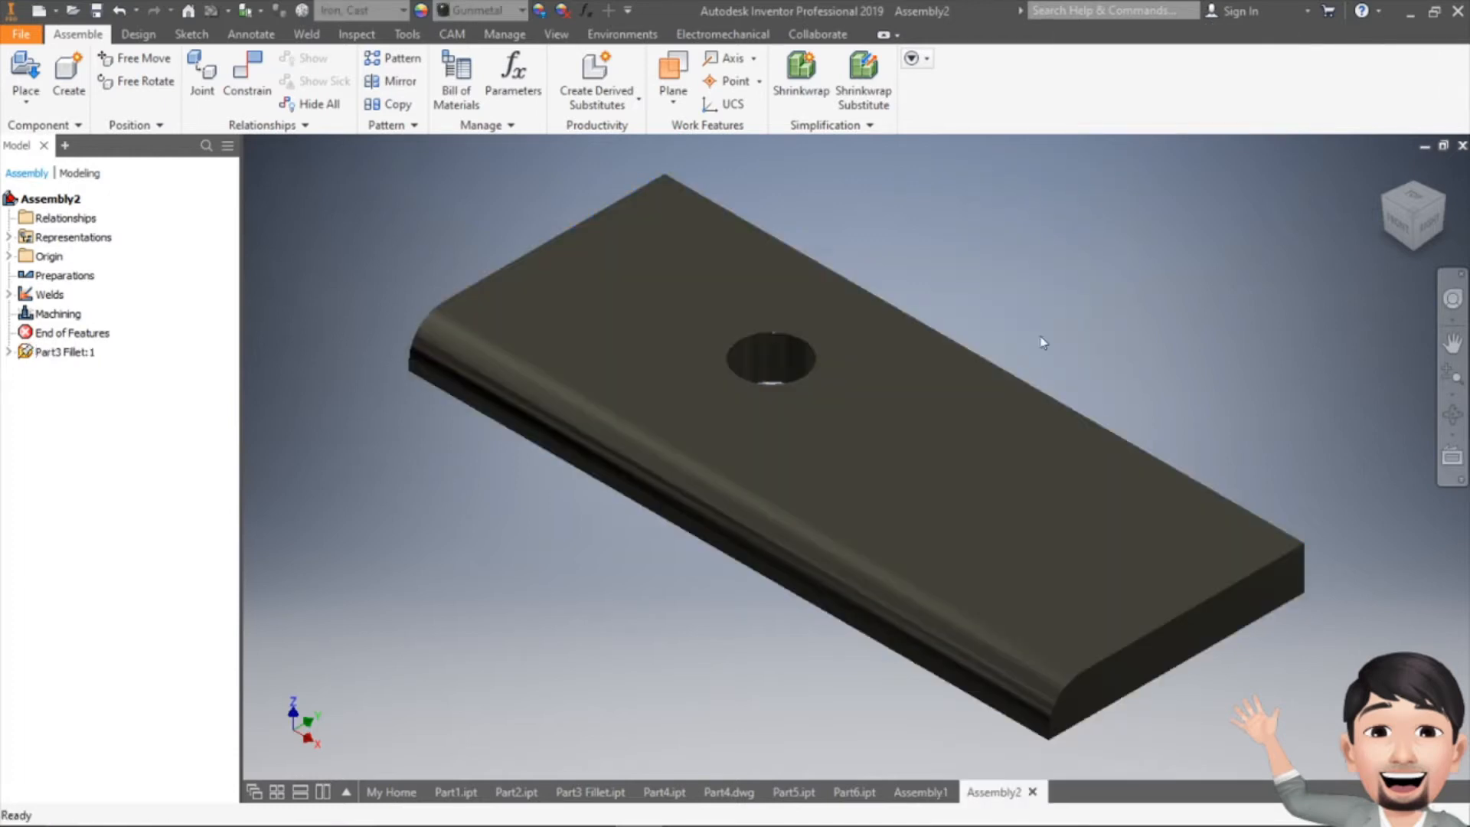
Step: Place one Part2 plate upright, rotated 90° about X and 90° about Y, and move it clear of the base plate
click(25, 71)
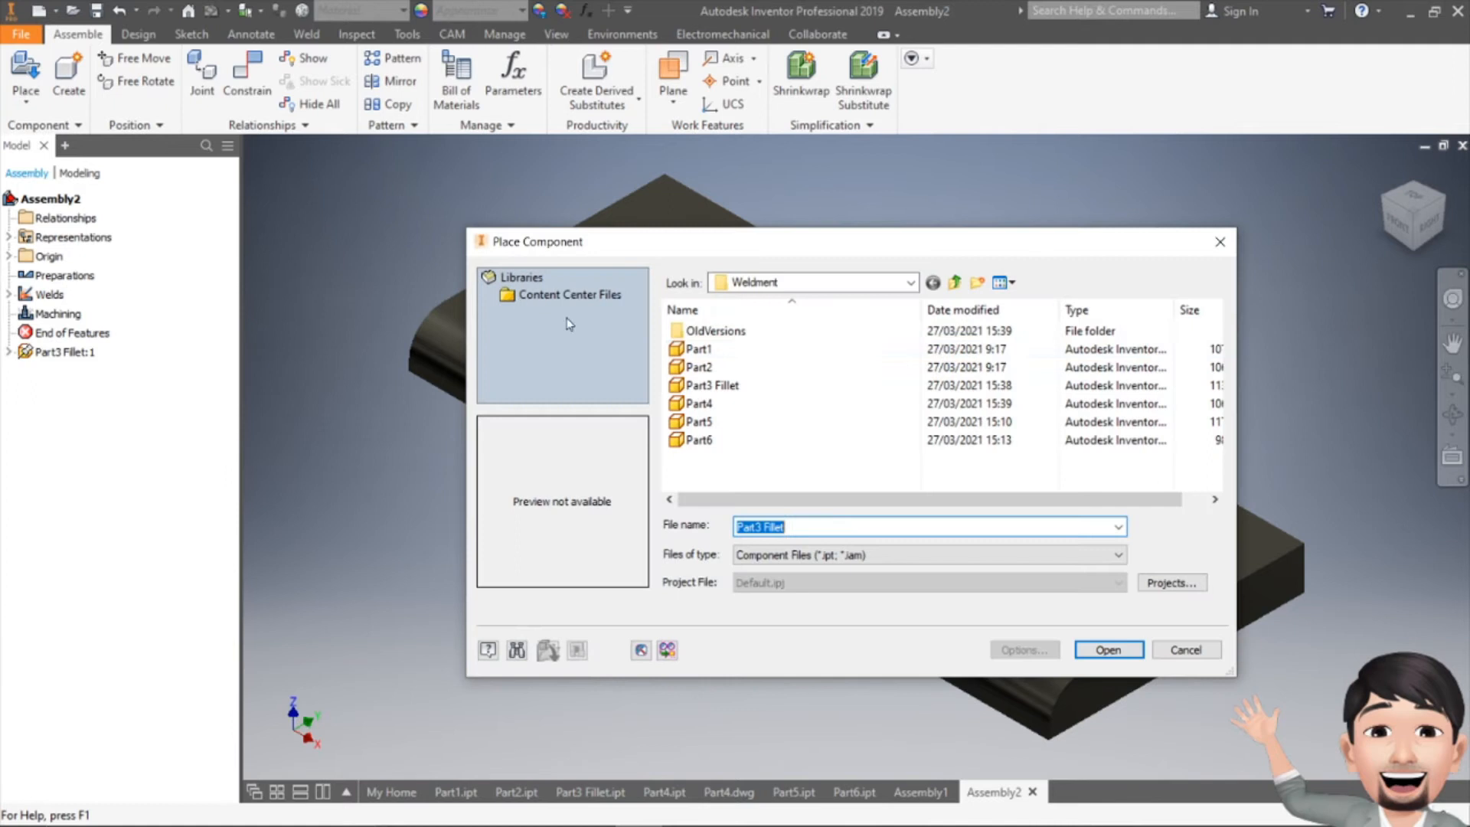
click(698, 367)
click(1109, 650)
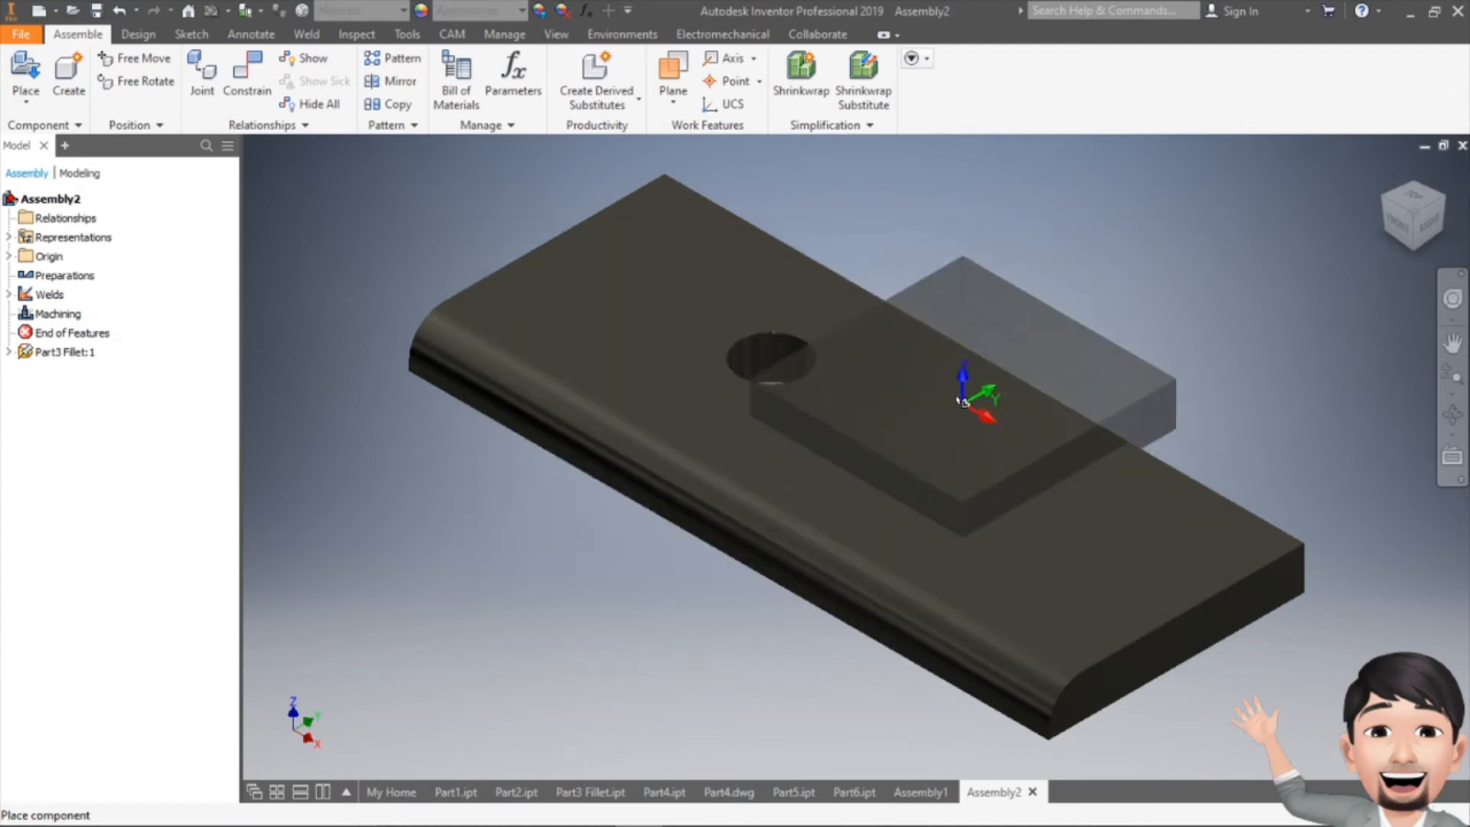
middle_drag(842, 356, 811, 454)
right_click(884, 271)
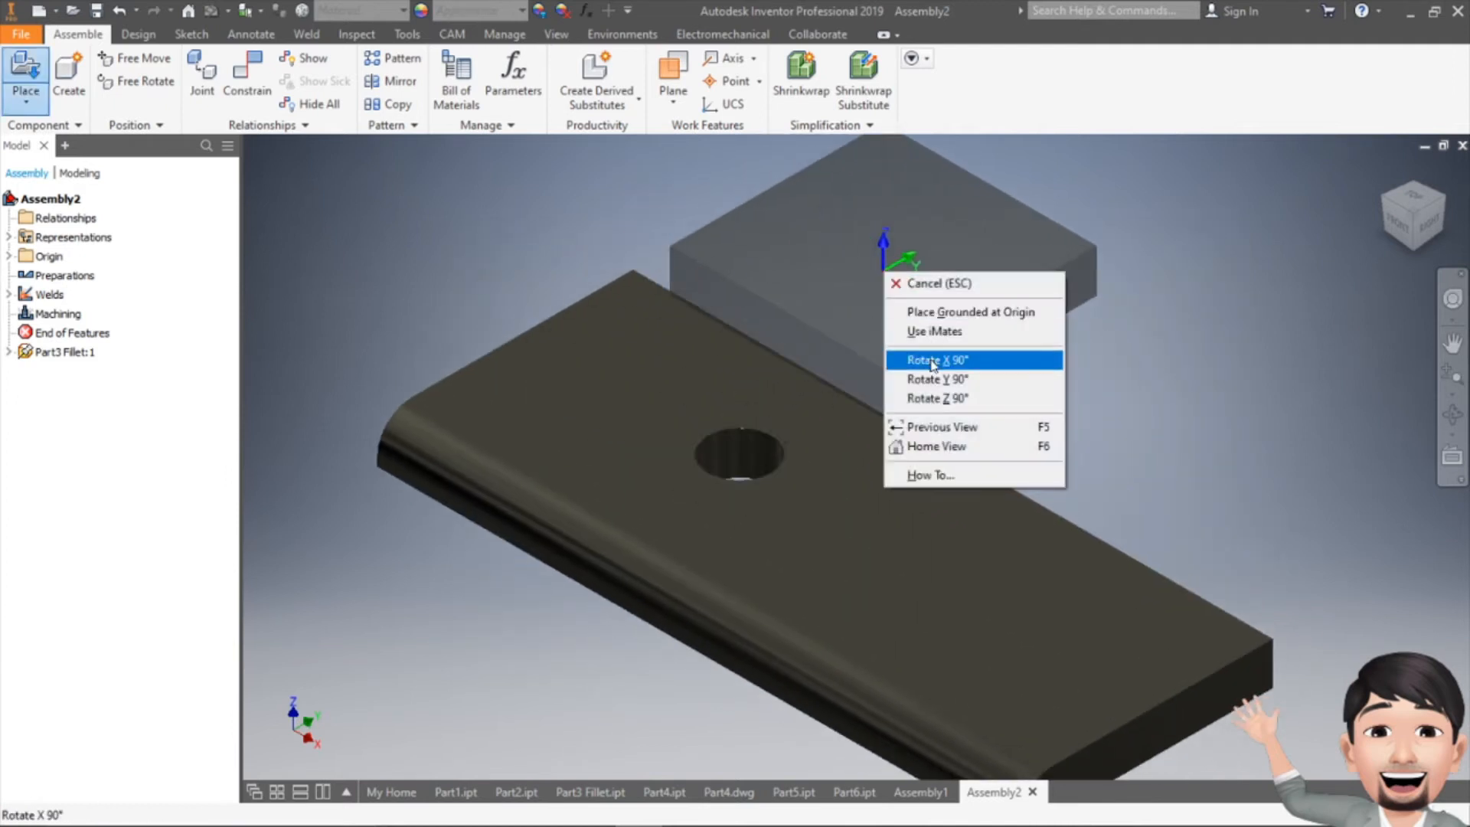
click(932, 361)
right_click(895, 268)
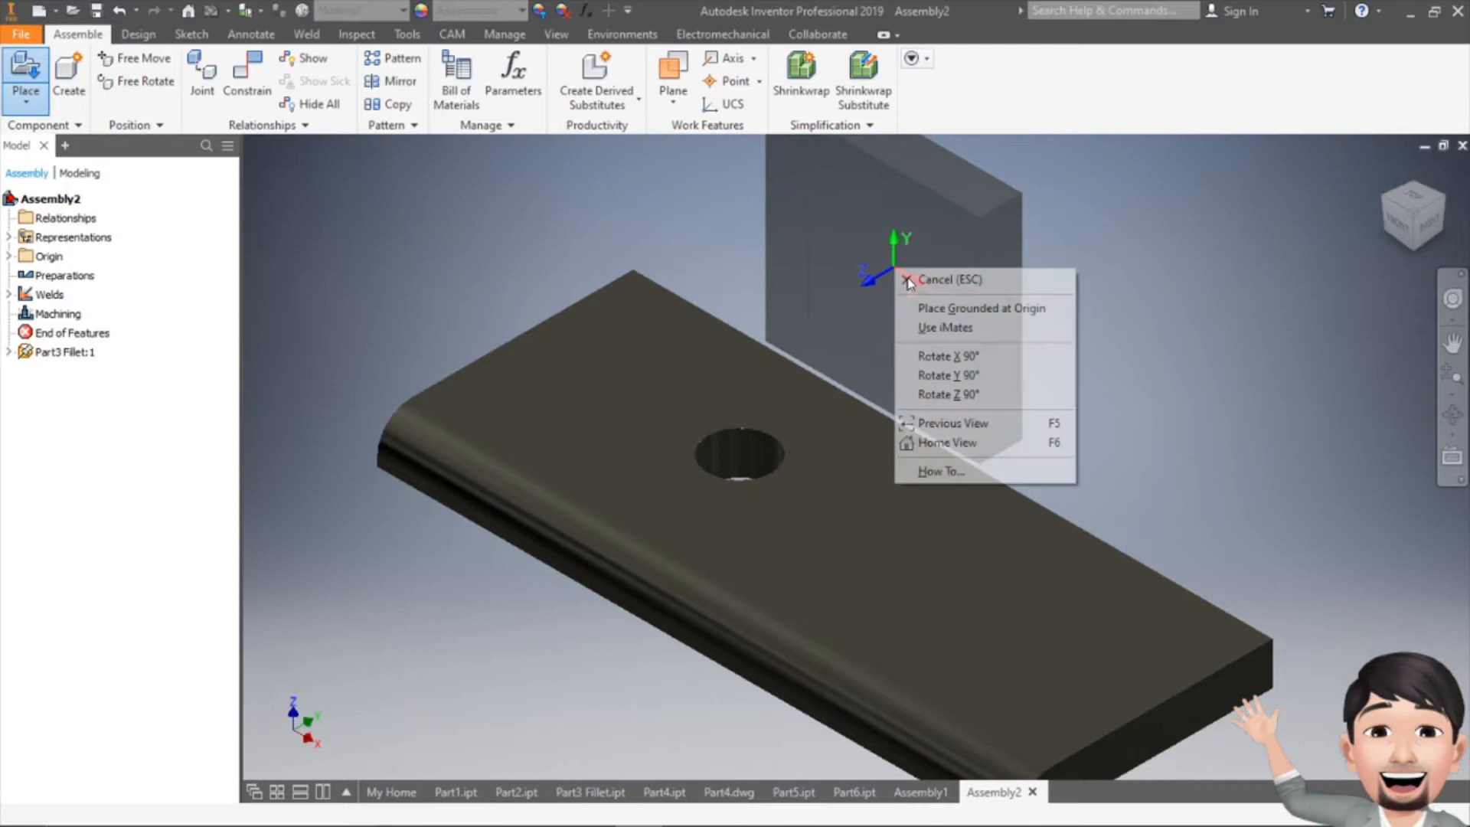
click(950, 376)
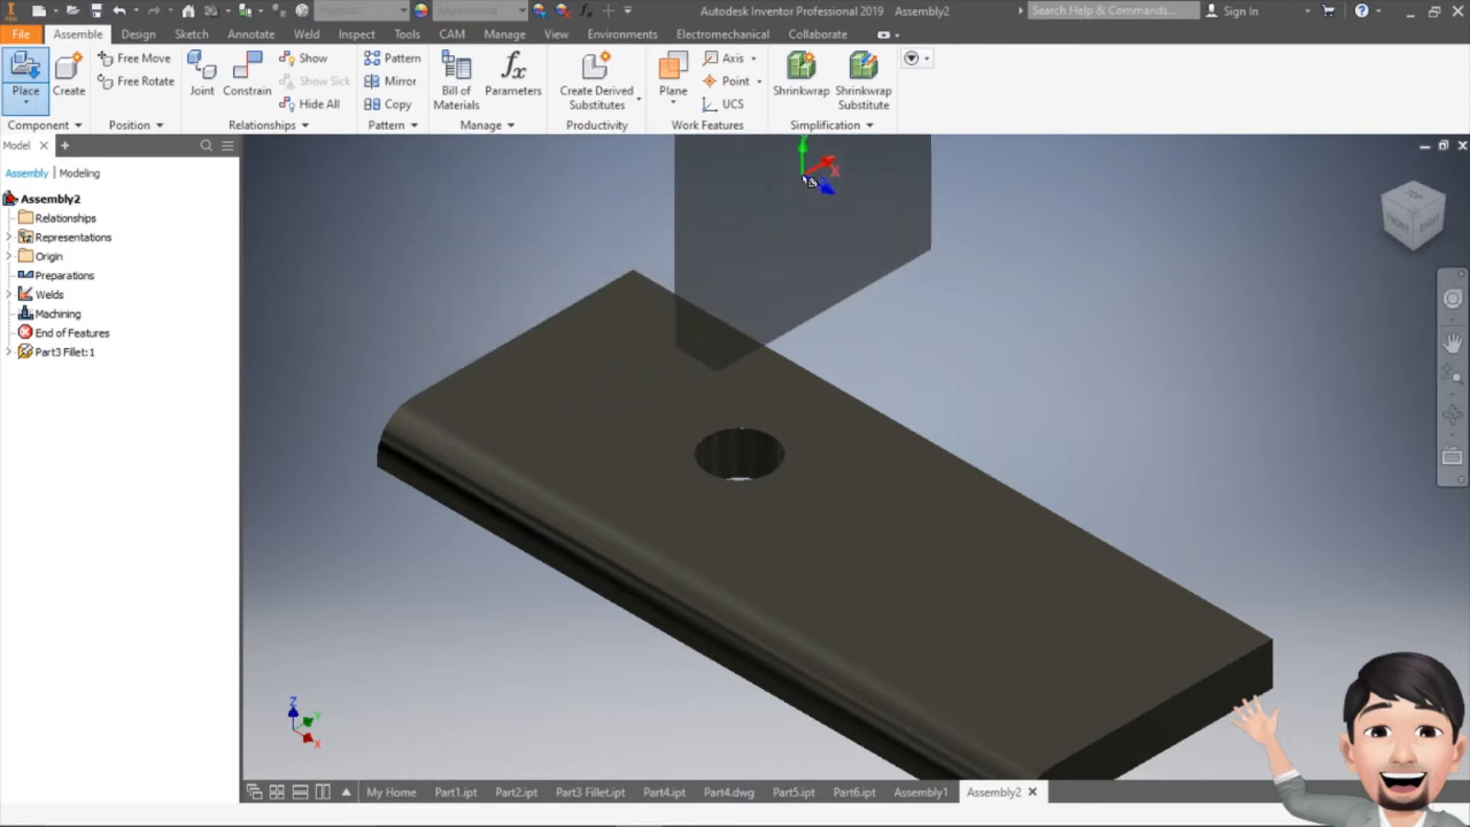
click(858, 158)
middle_drag(960, 301, 965, 405)
key(Escape)
drag(863, 271, 947, 234)
click(1034, 348)
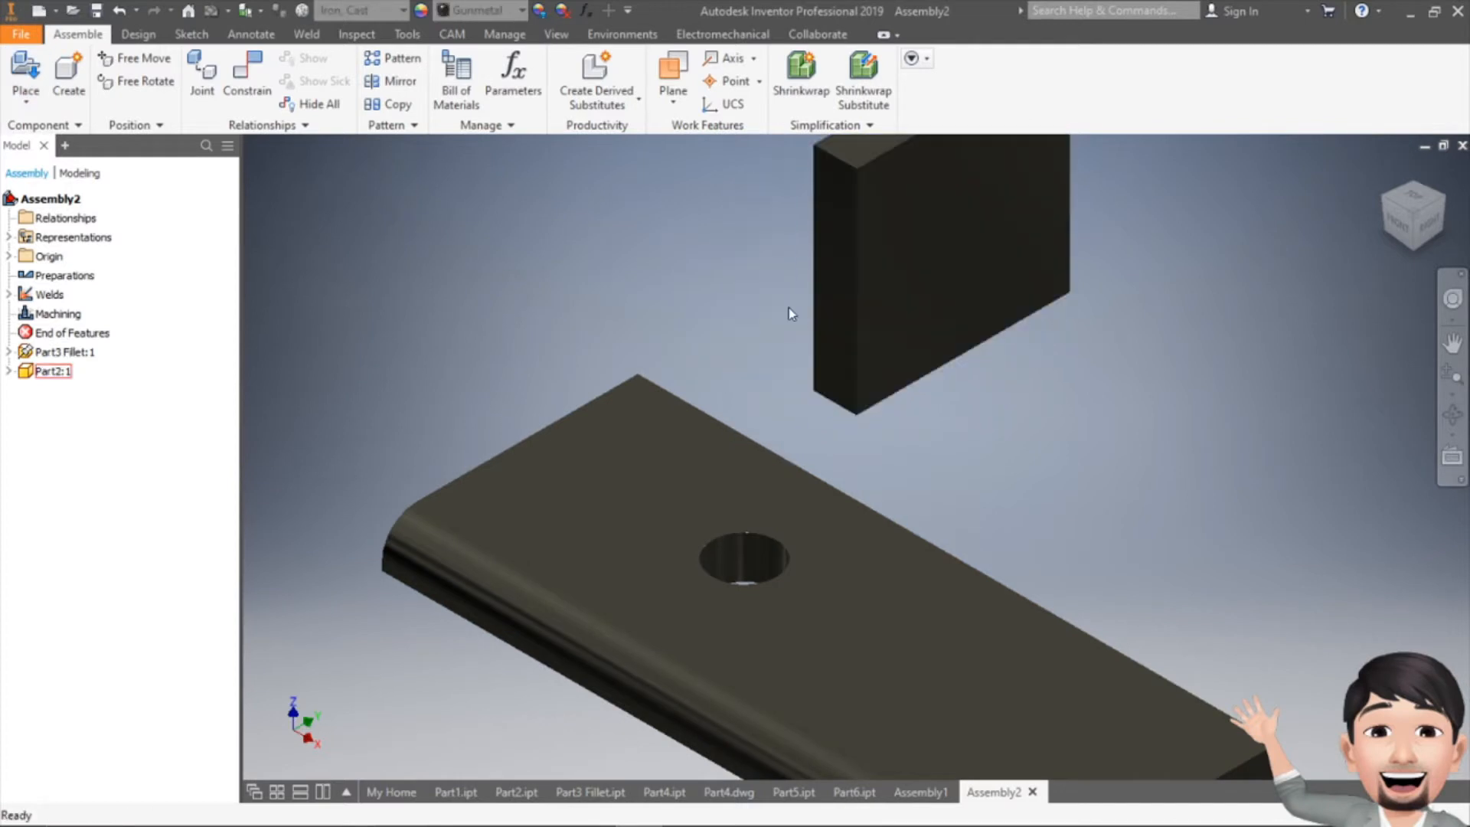
Step: Constrain Part2's outer broad face flush with the base plate's end face, using a 0 mm offset
click(252, 90)
middle_drag(873, 460, 1117, 462)
shift+middle_drag(1286, 289, 1092, 284)
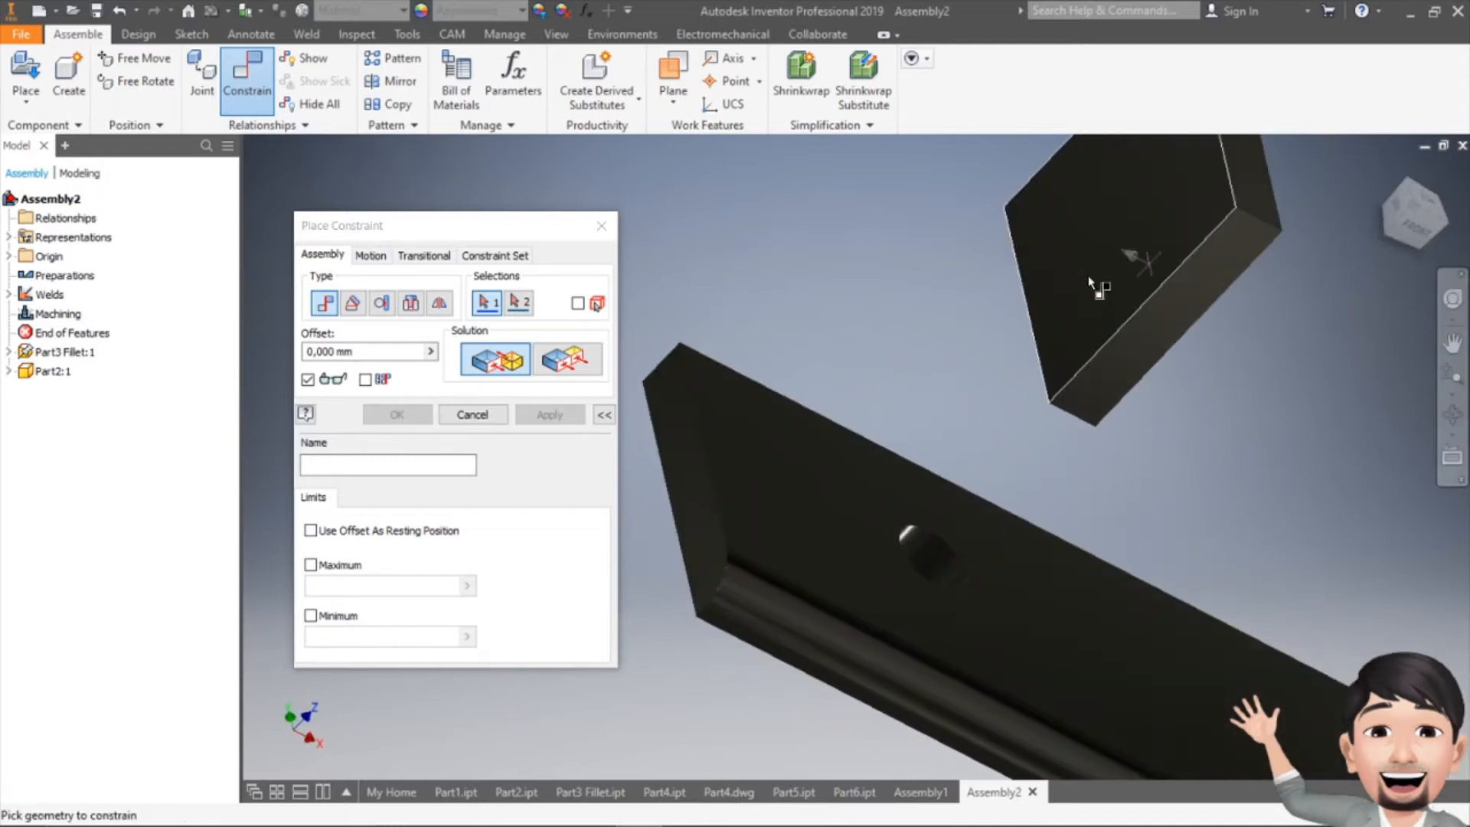
click(1049, 234)
click(674, 425)
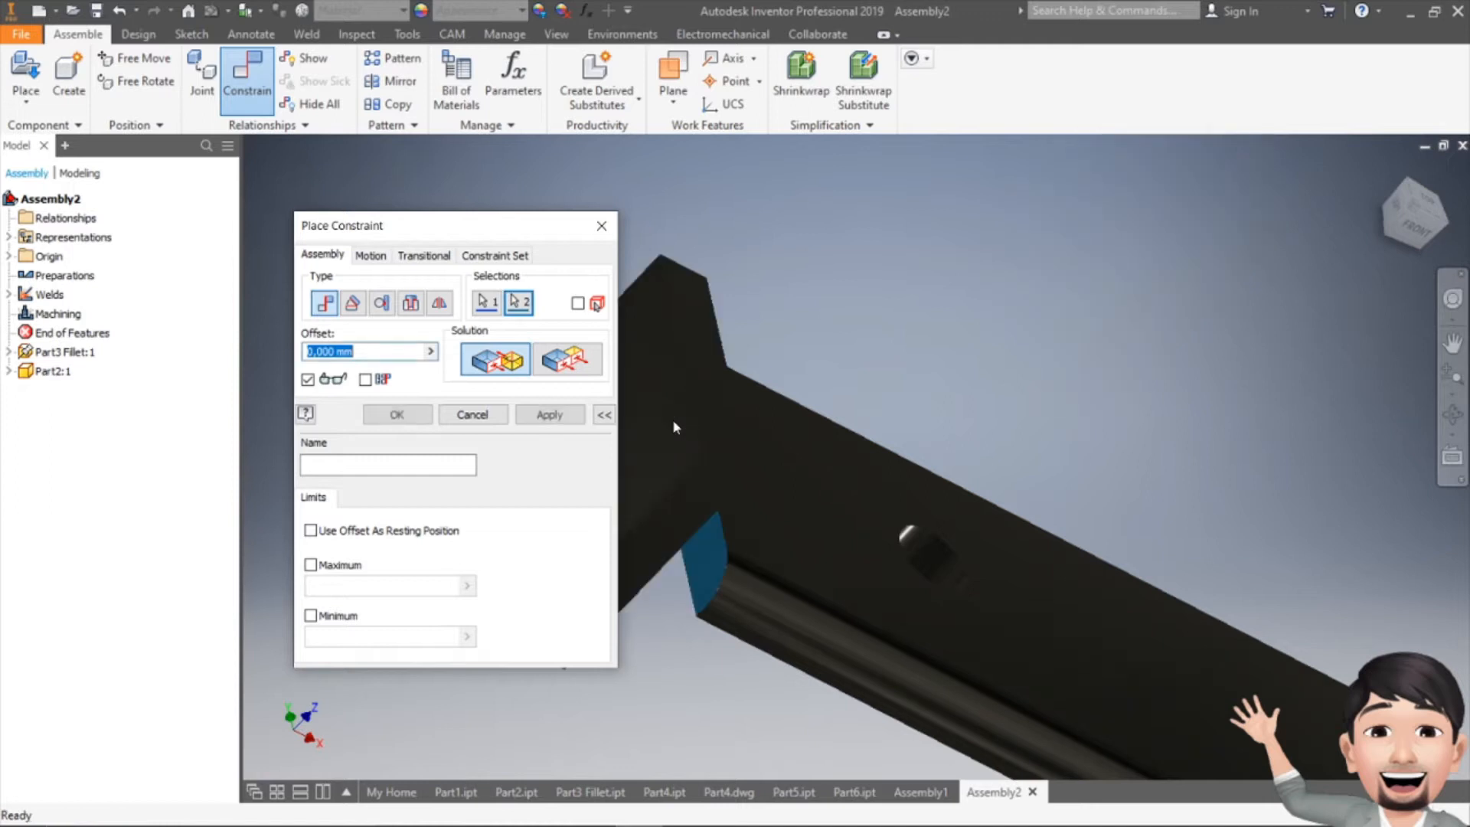
click(560, 369)
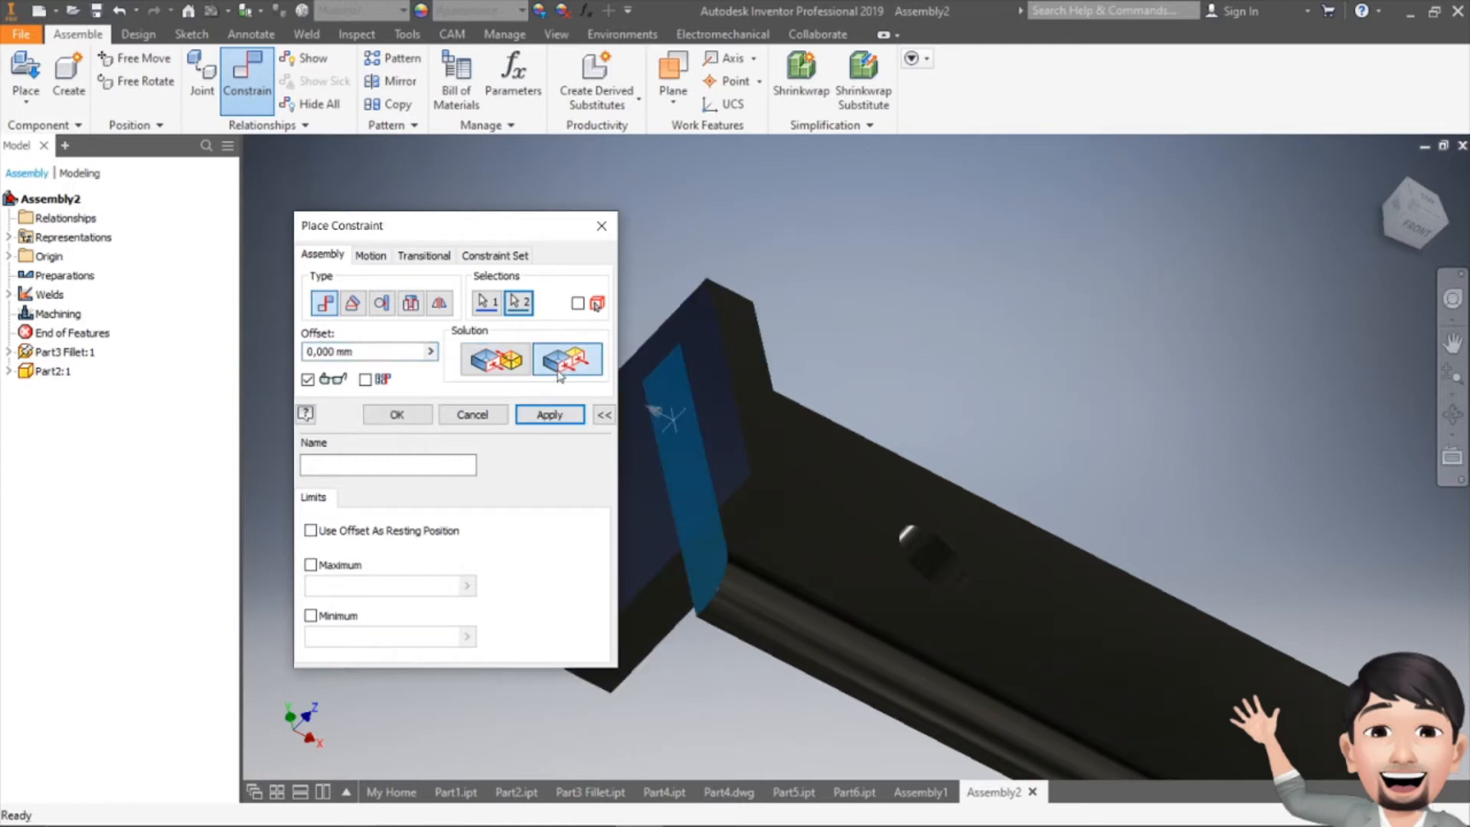
click(521, 375)
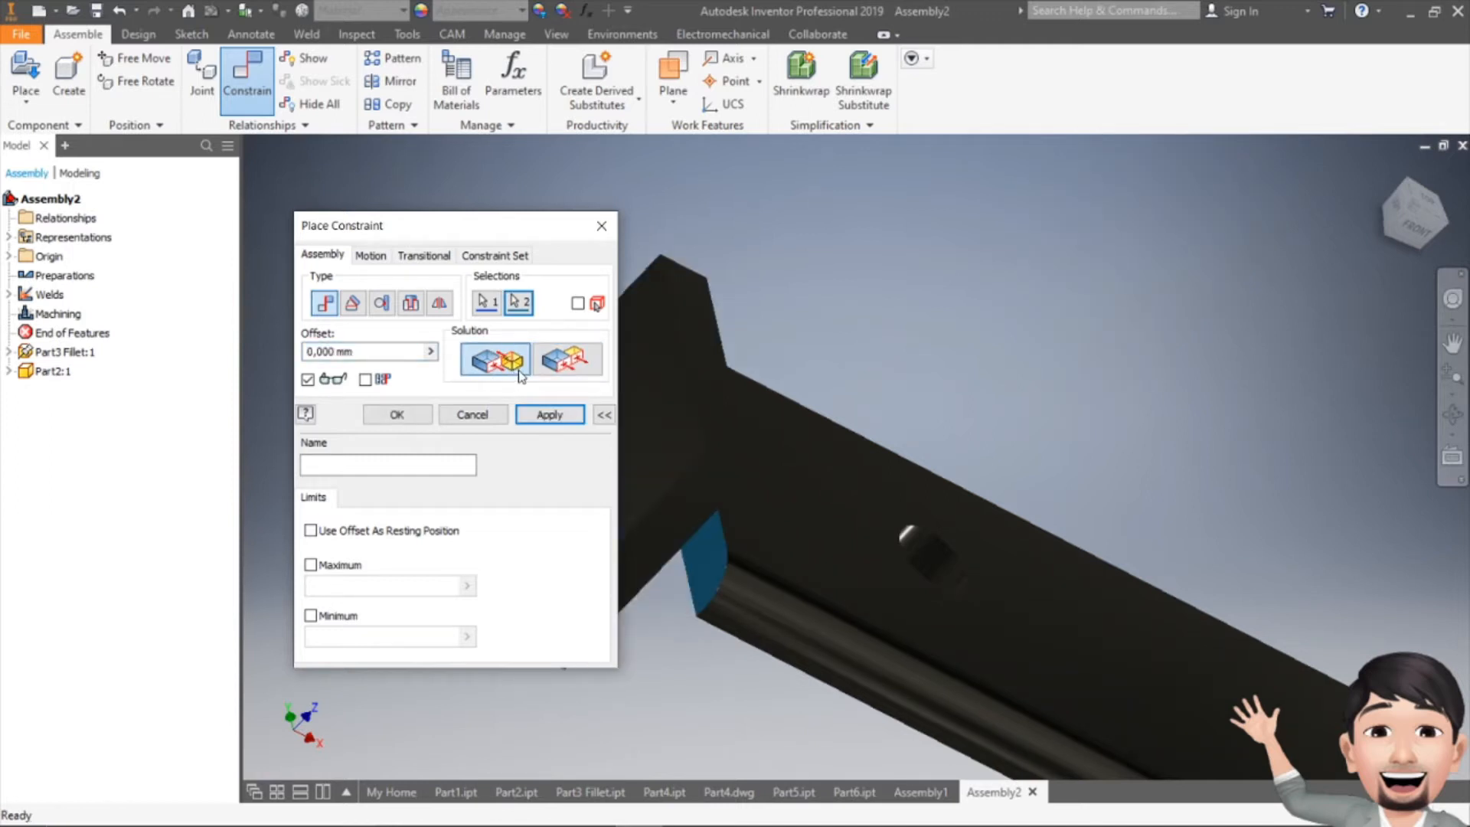
click(565, 371)
click(555, 414)
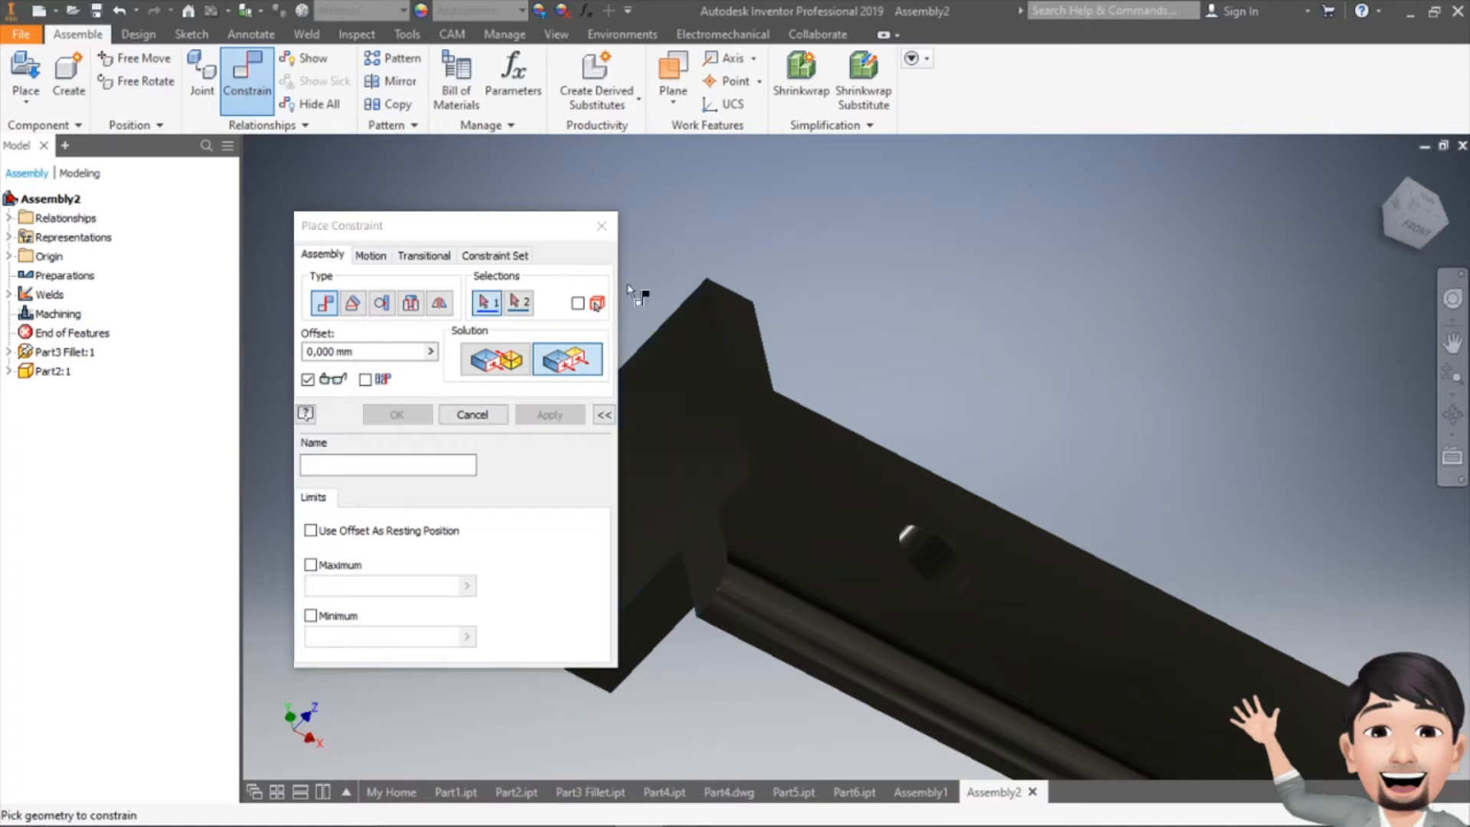
key(Escape)
Step: Pull Part2 away from the base plate and mate its bottom face to the base plate's top face with 0 mm offset
drag(761, 414, 1088, 245)
click(518, 368)
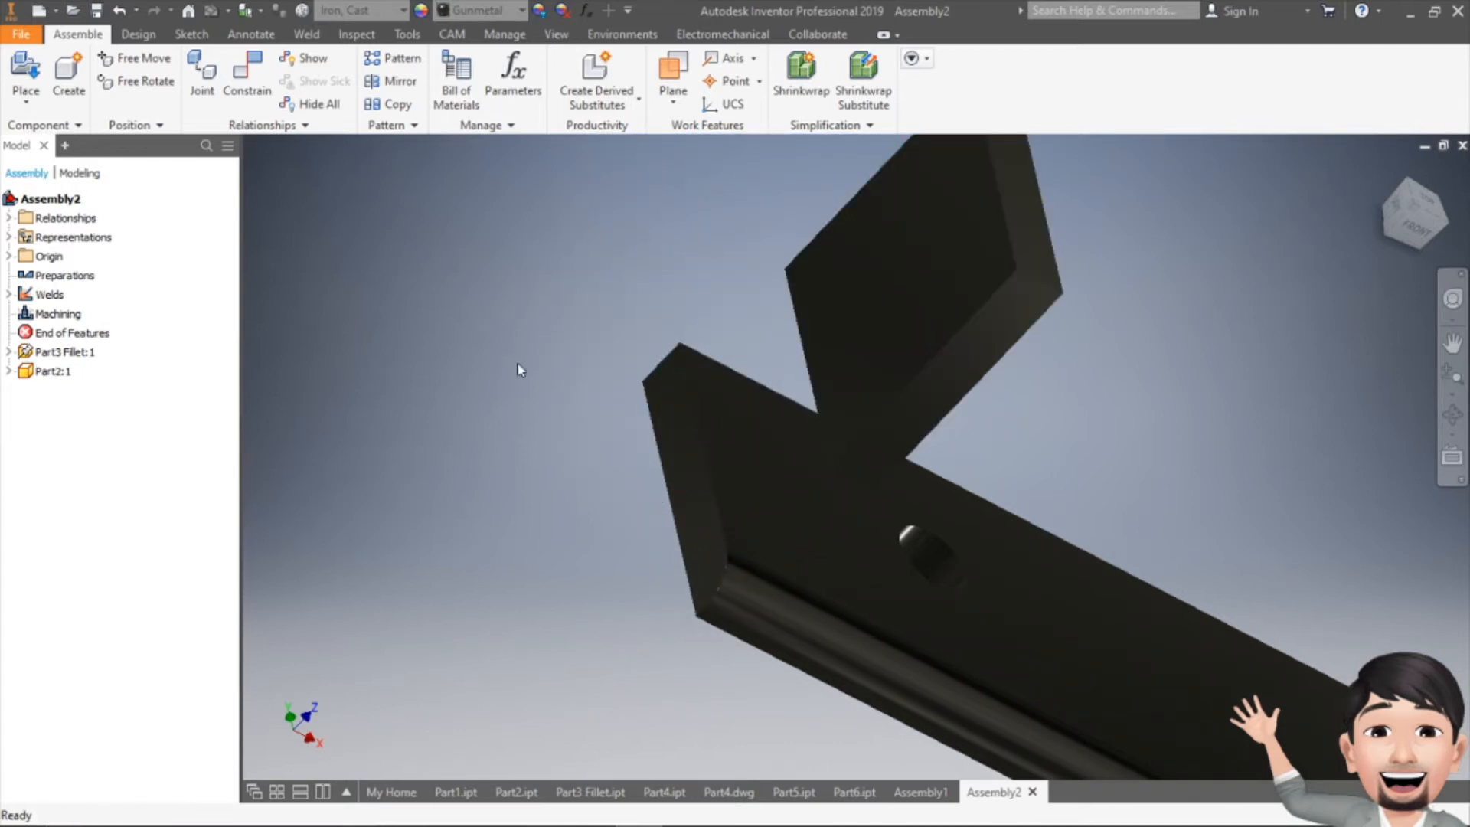
click(257, 98)
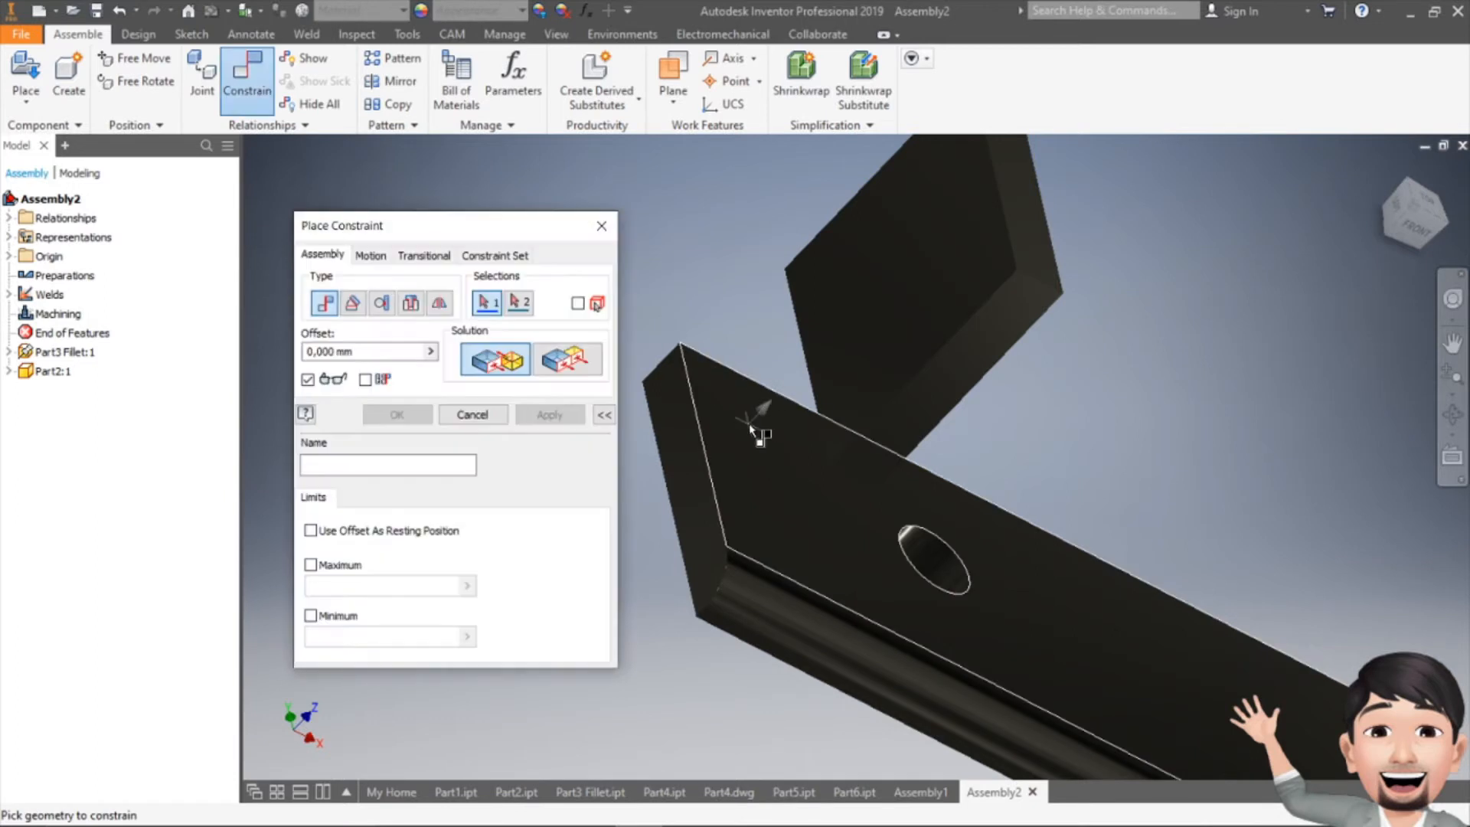
click(744, 435)
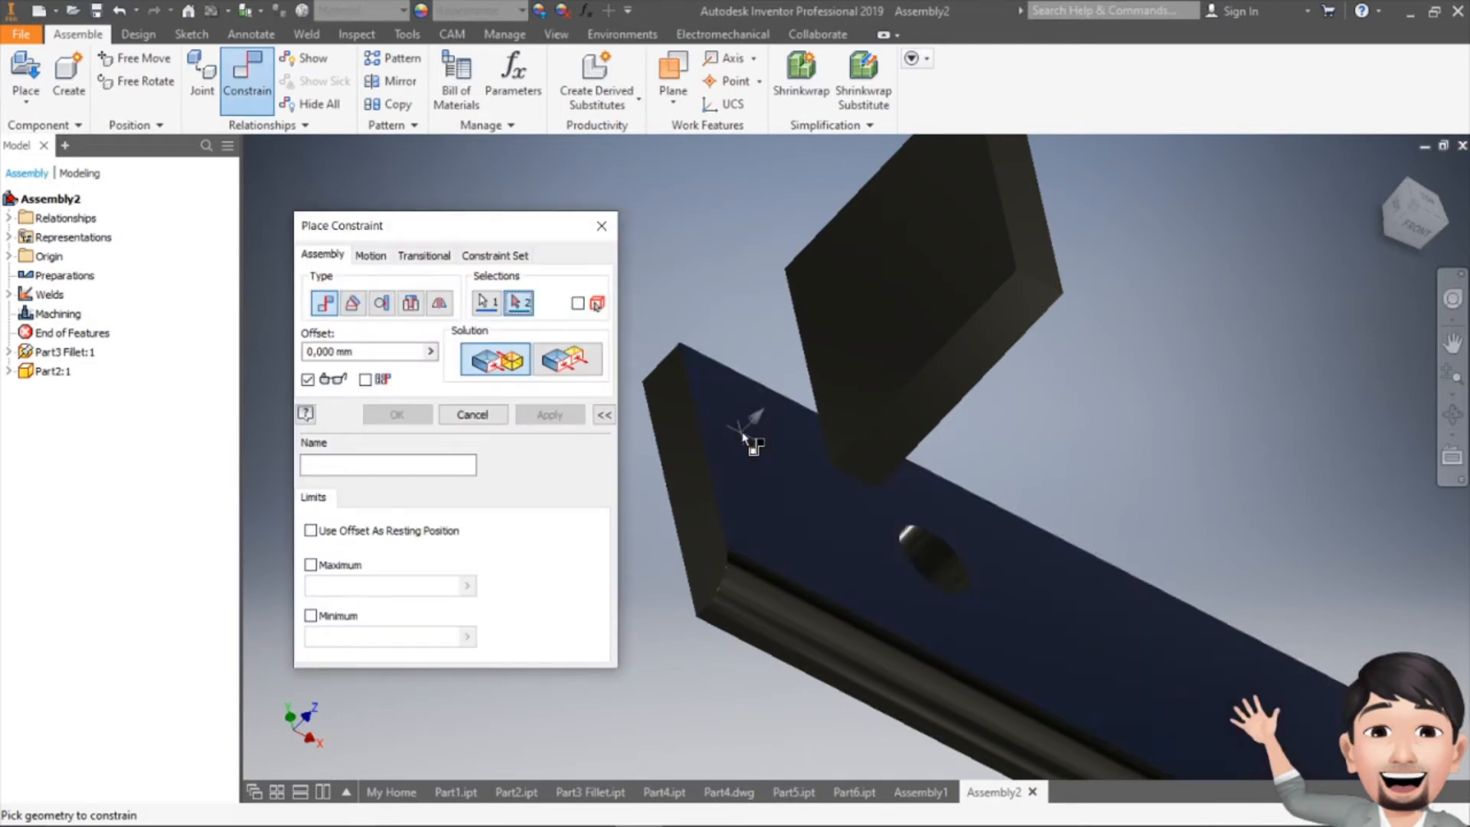
click(1407, 213)
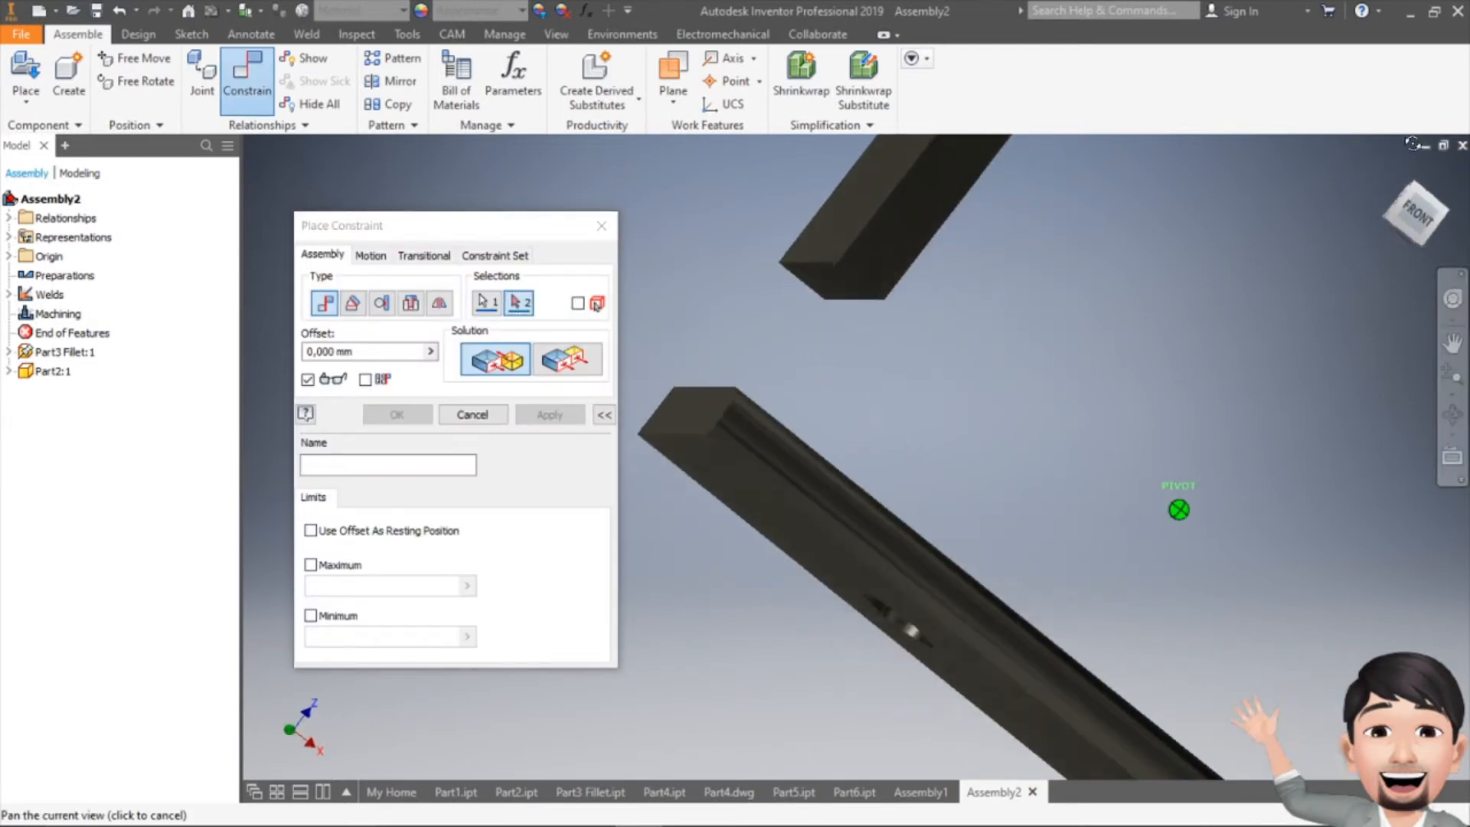
click(998, 312)
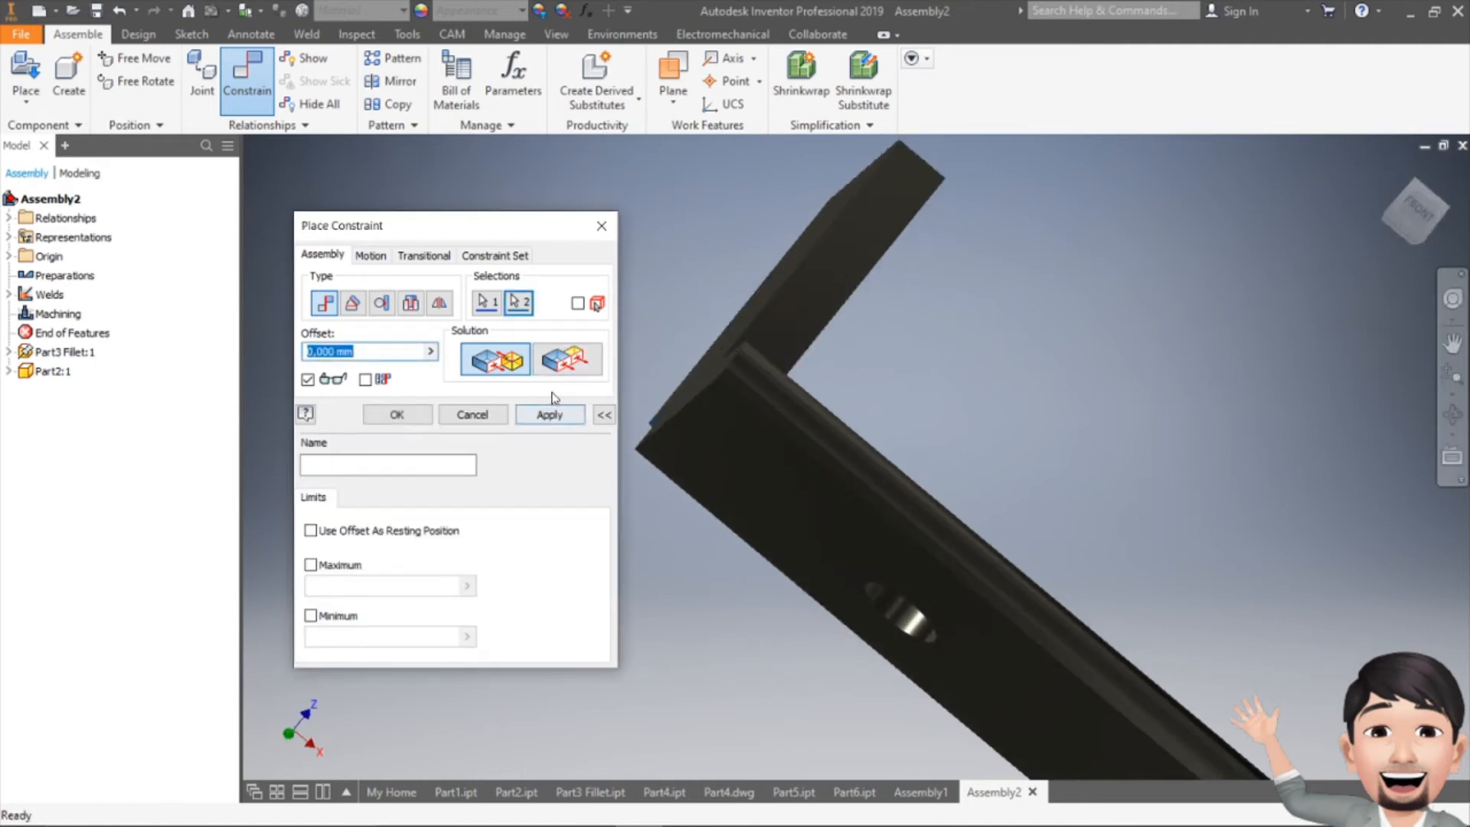
click(1386, 170)
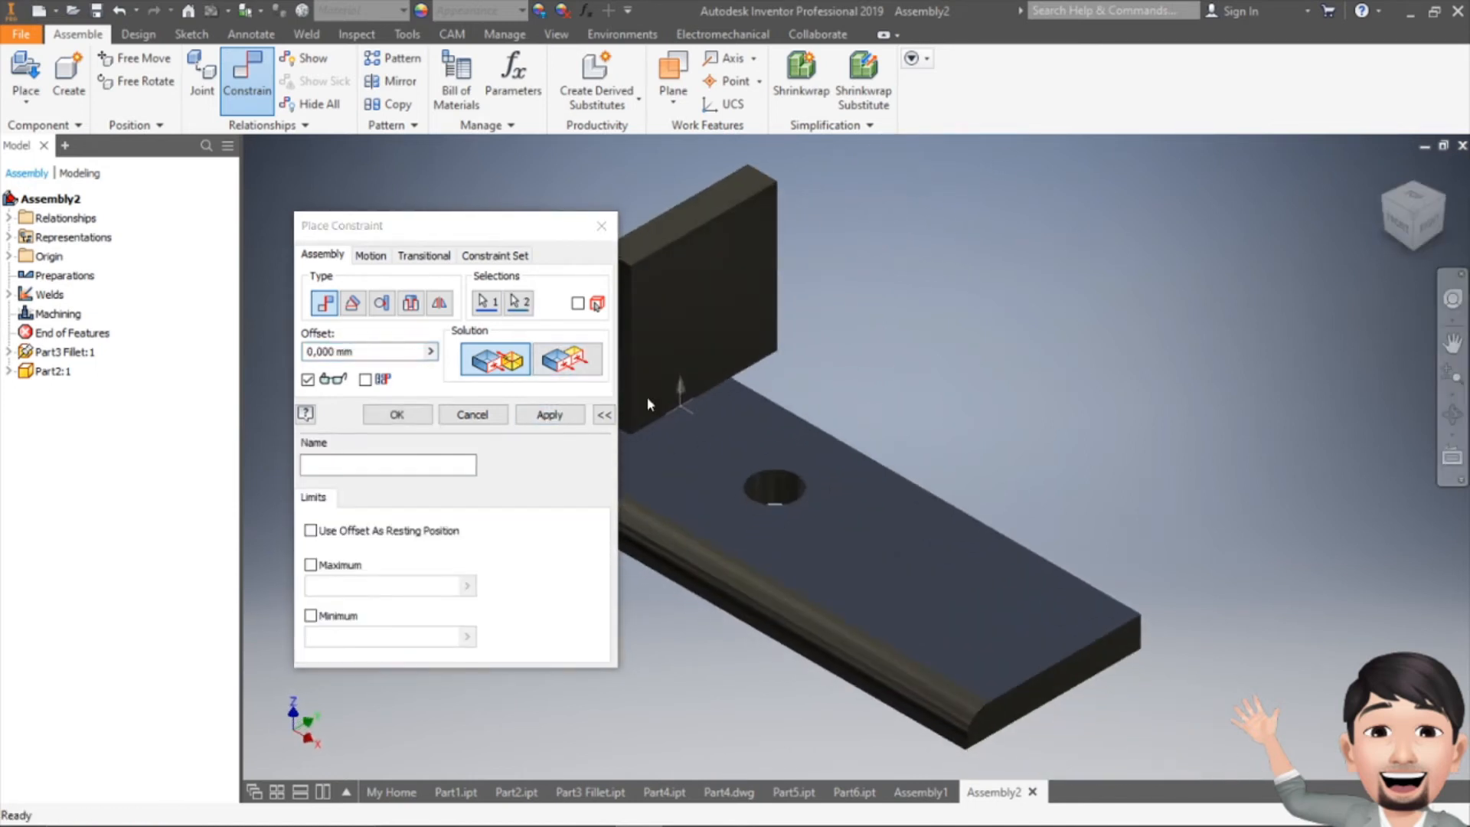
click(527, 417)
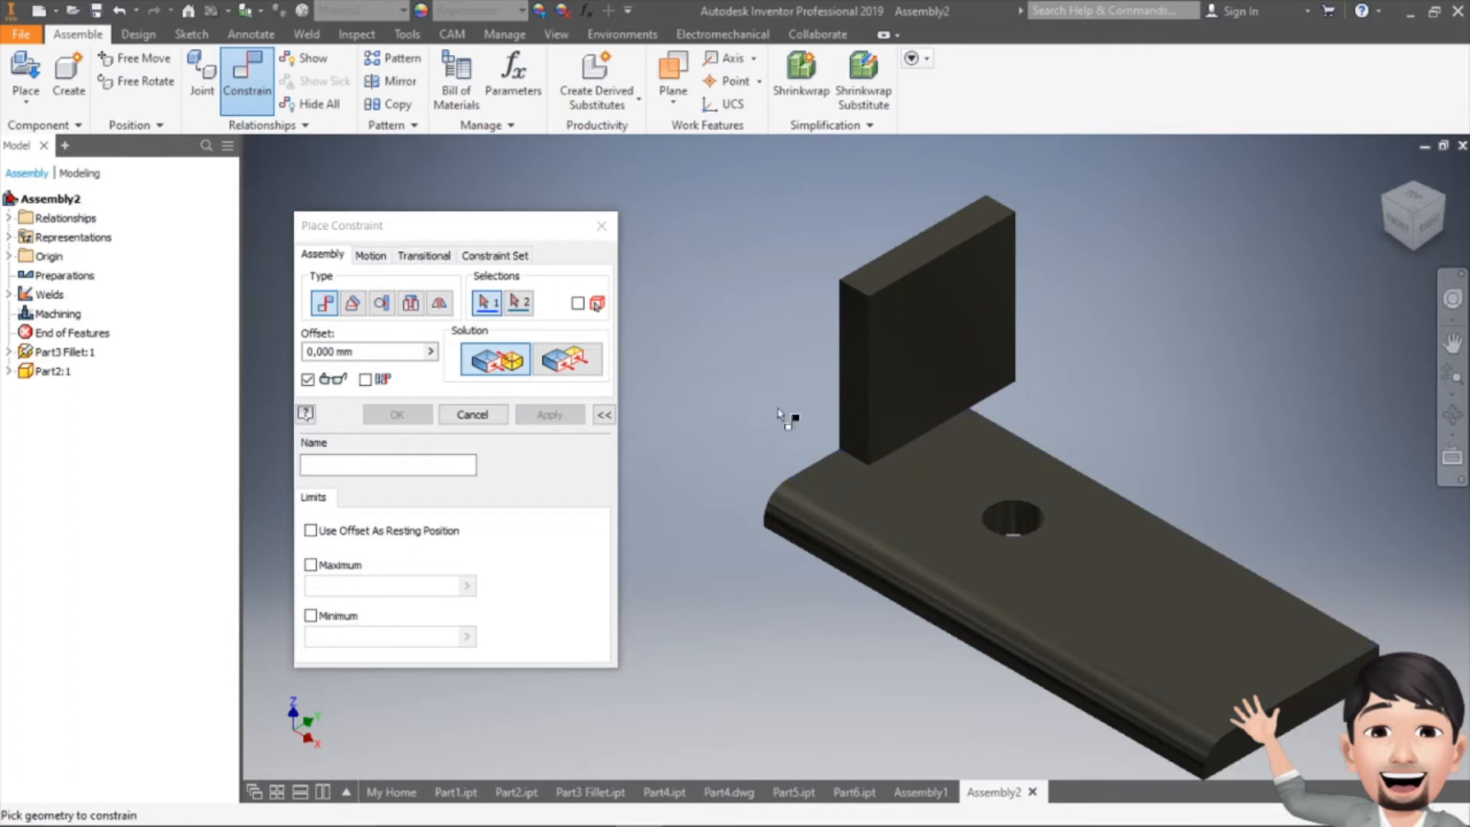
Step: Move Part2 along the base plate and constrain its narrow side face flush with the plate's unfilleted long side, using 0 mm offset
key(Escape)
drag(912, 289, 1019, 268)
shift+middle_drag(1303, 281, 877, 409)
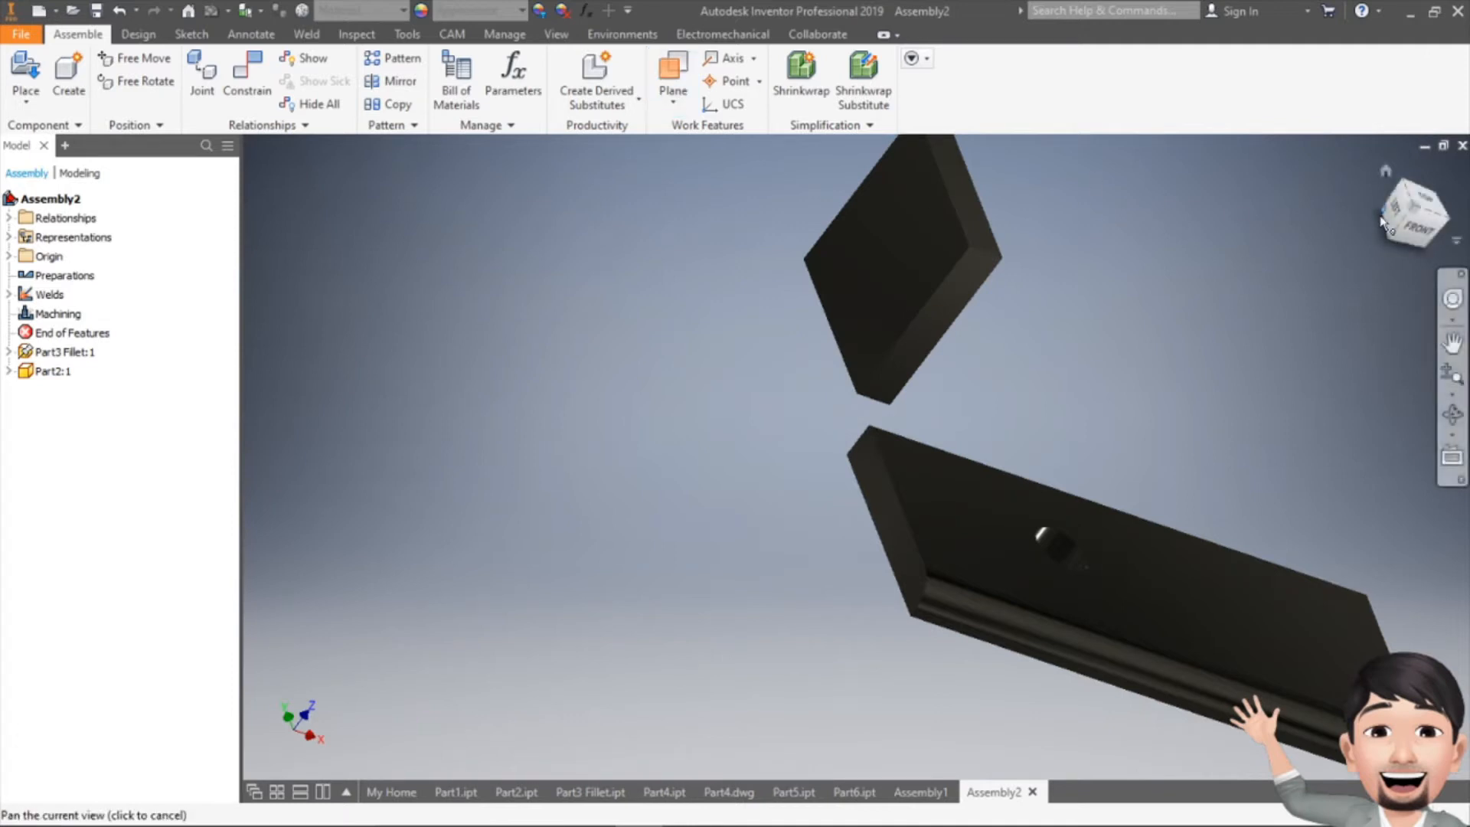
shift+middle_drag(1162, 448, 1088, 413)
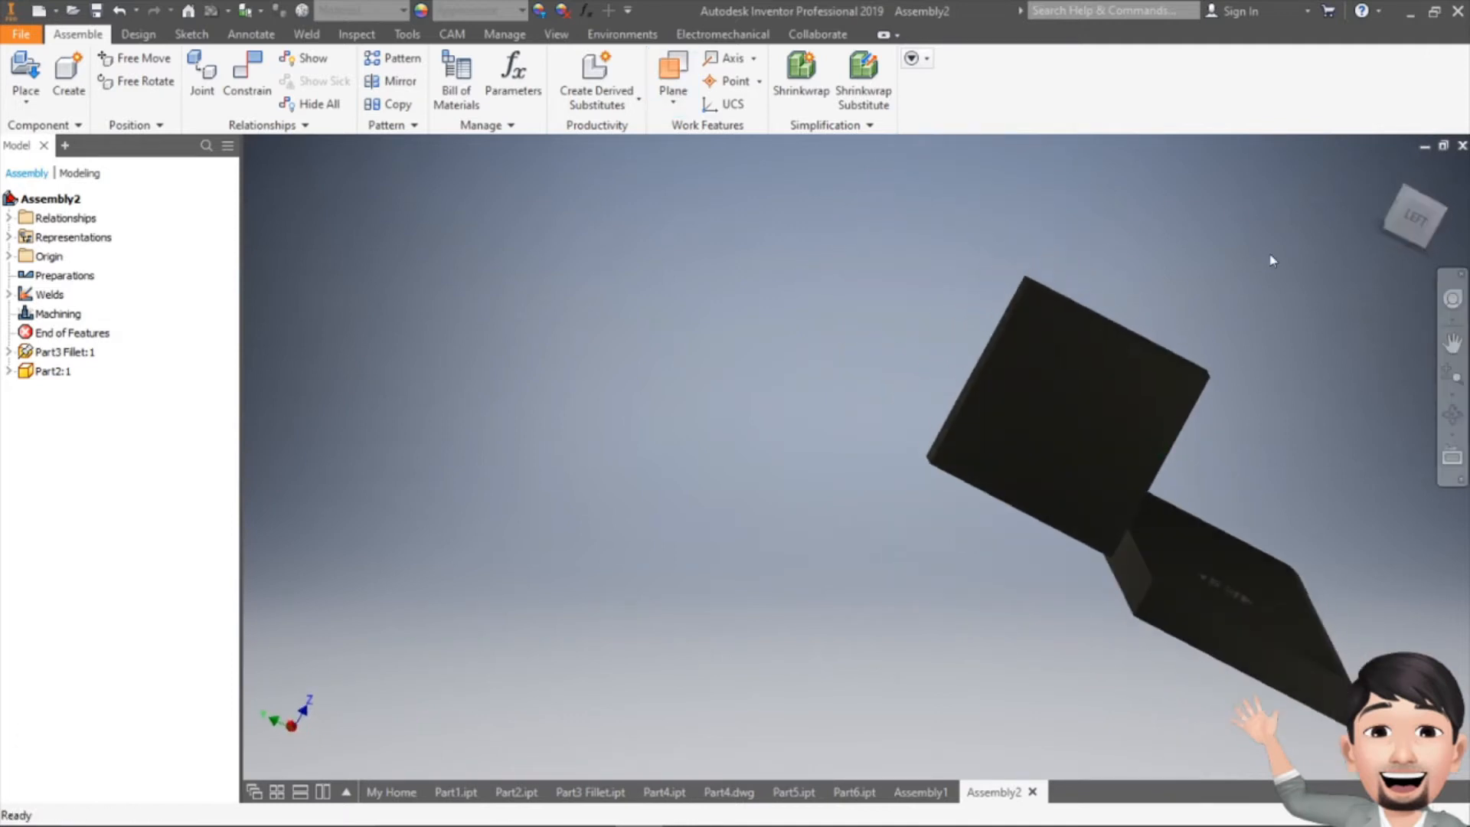
click(259, 76)
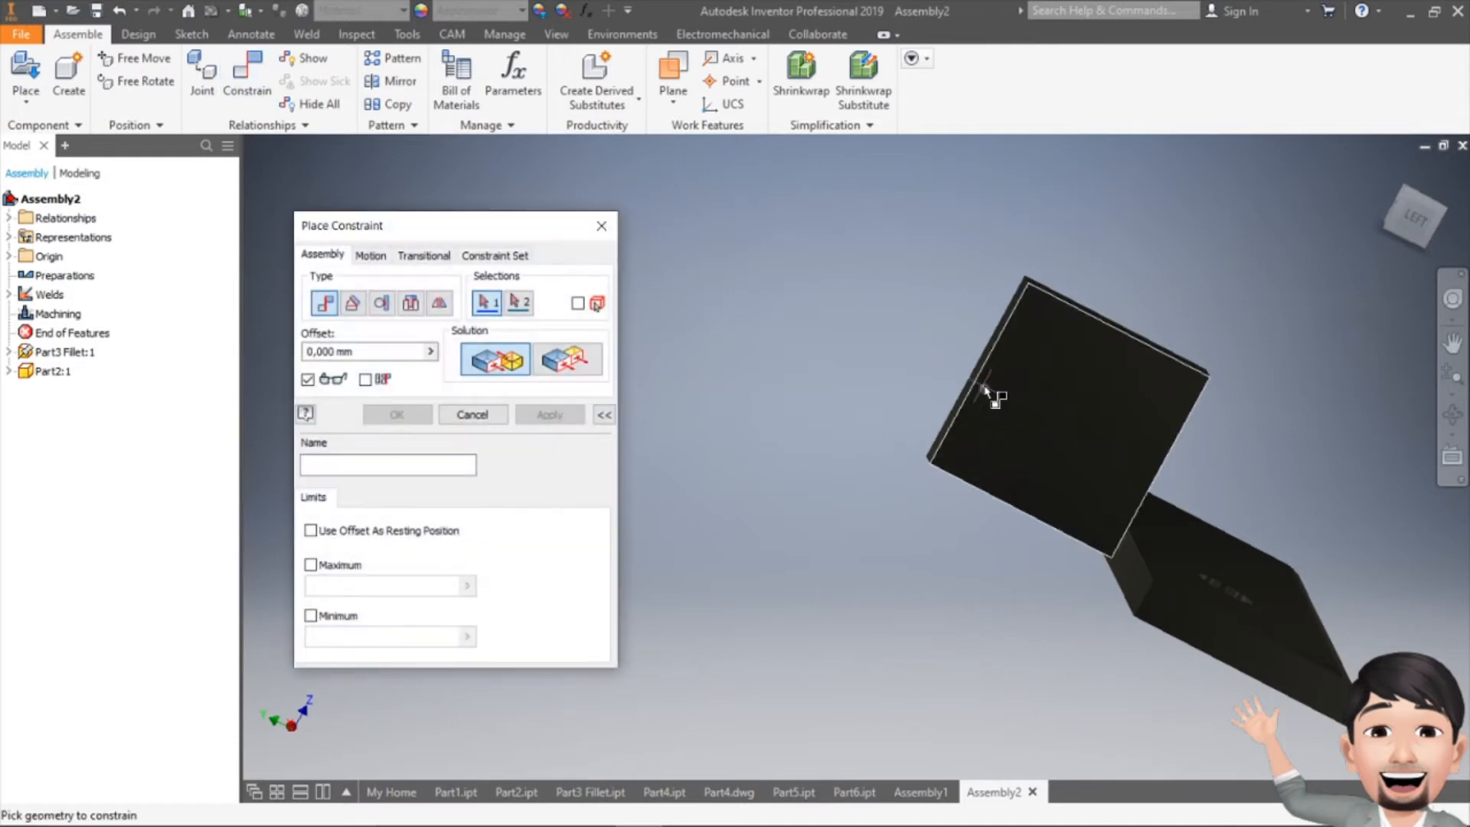
scroll(988, 367, down, 5)
click(1001, 337)
scroll(995, 298, up, 5)
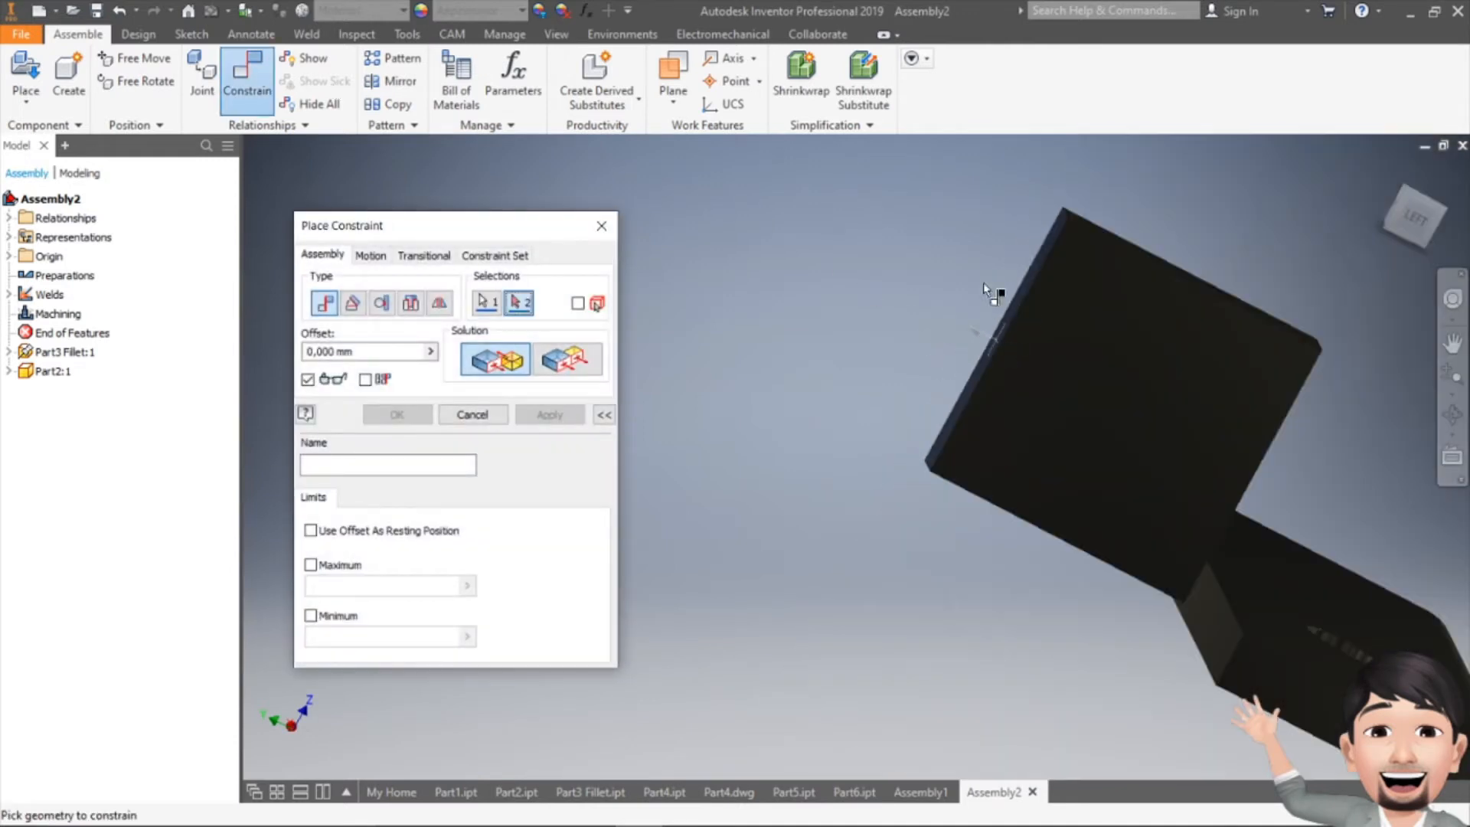
click(1225, 632)
click(568, 359)
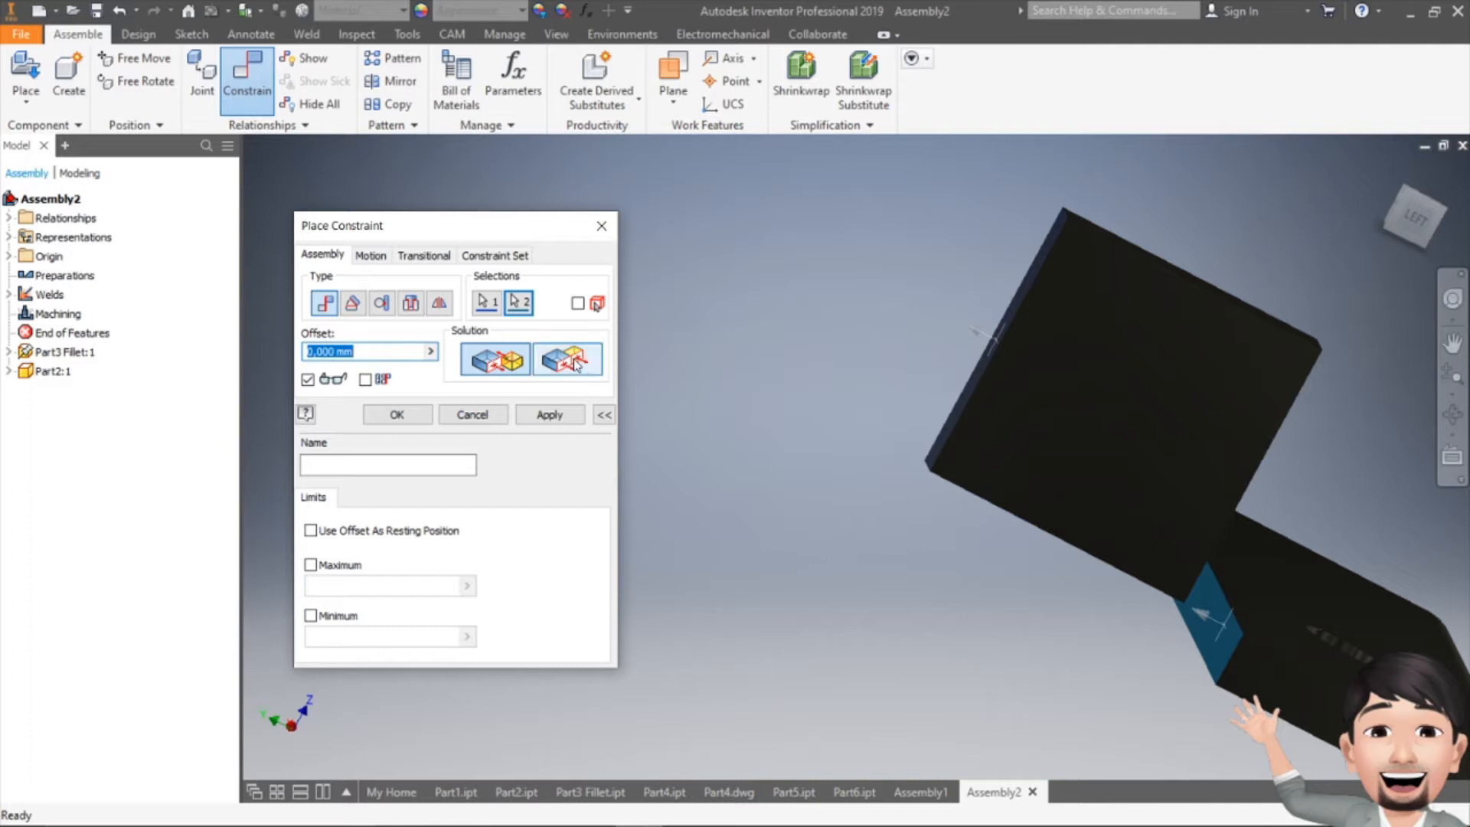
middle_drag(1130, 577, 796, 534)
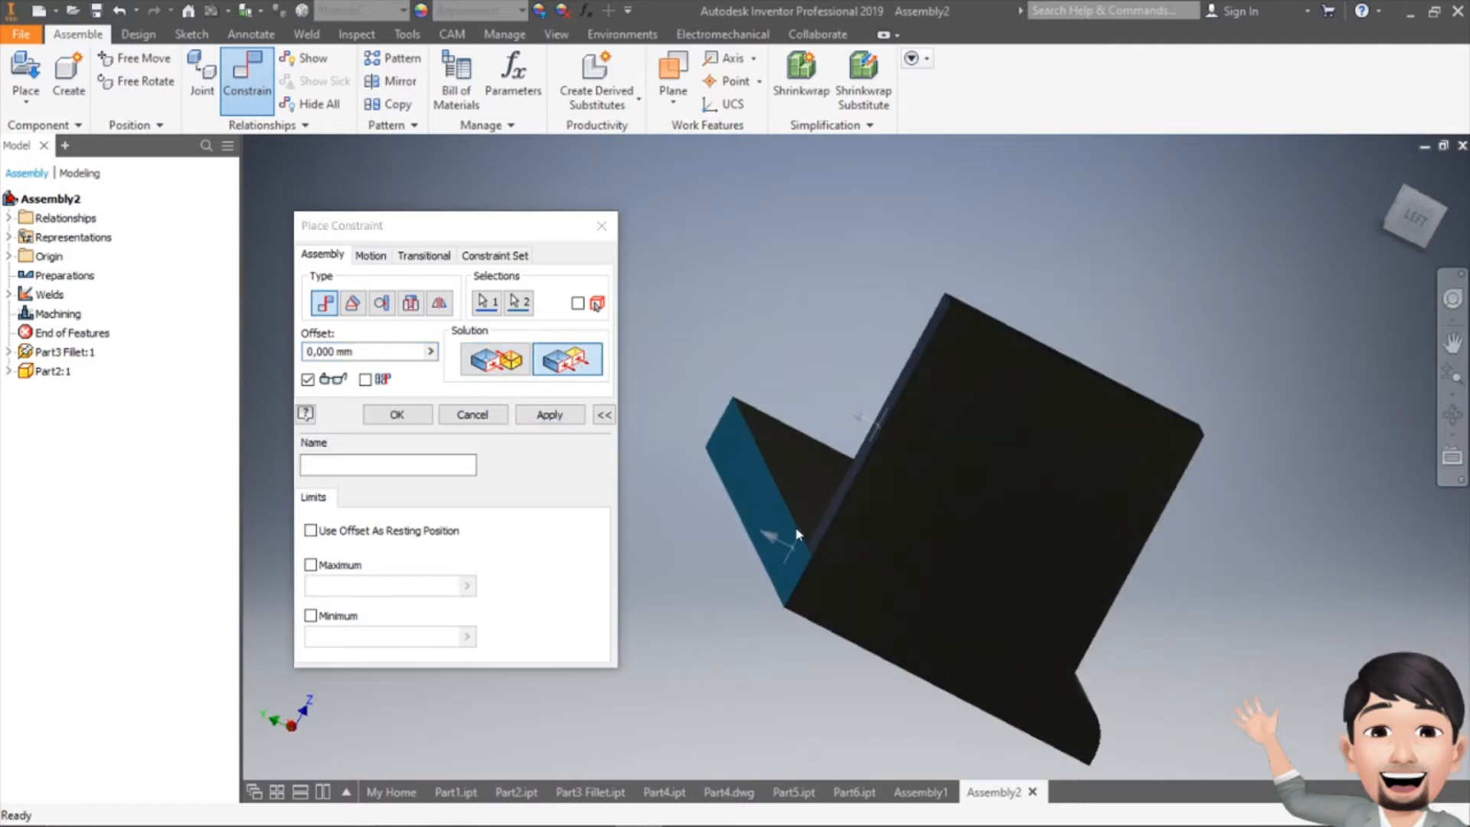
click(540, 416)
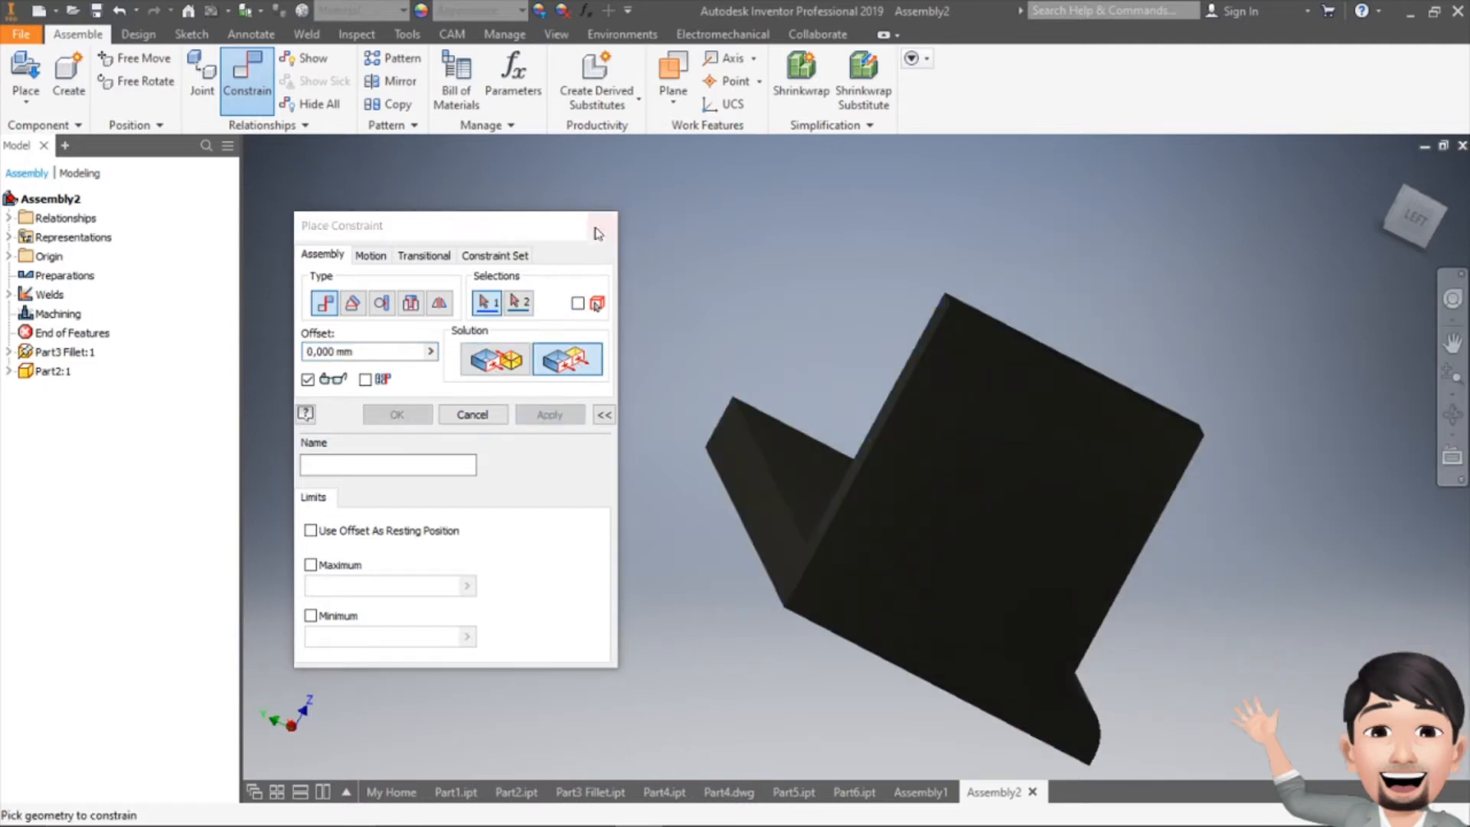
key(Escape)
Step: Activate the Welds process of the weldment so that weld beads can be added between Part2 and the base plate
drag(1416, 219, 1229, 323)
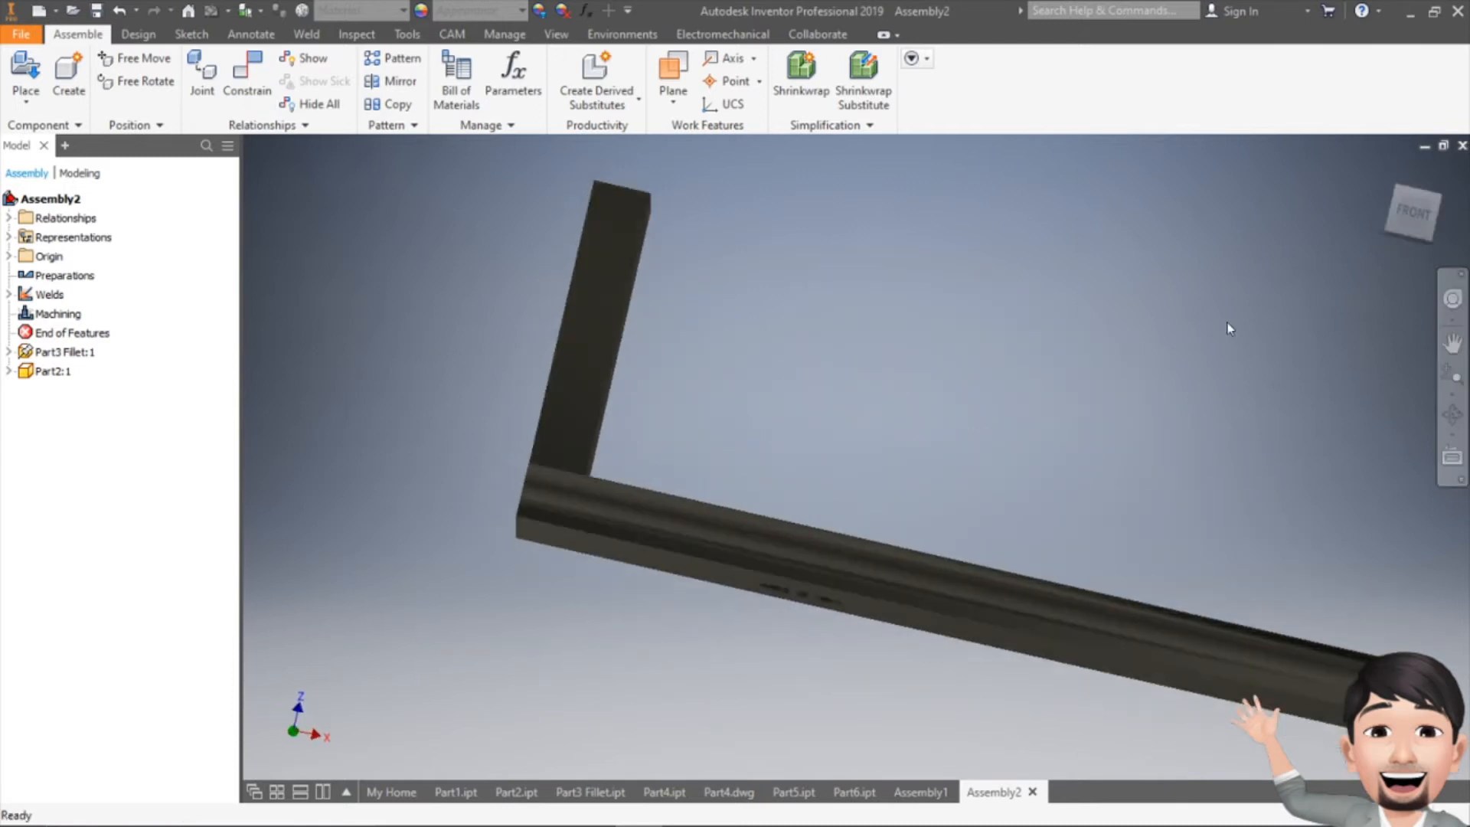
drag(1418, 213, 1138, 283)
middle_drag(849, 266, 815, 408)
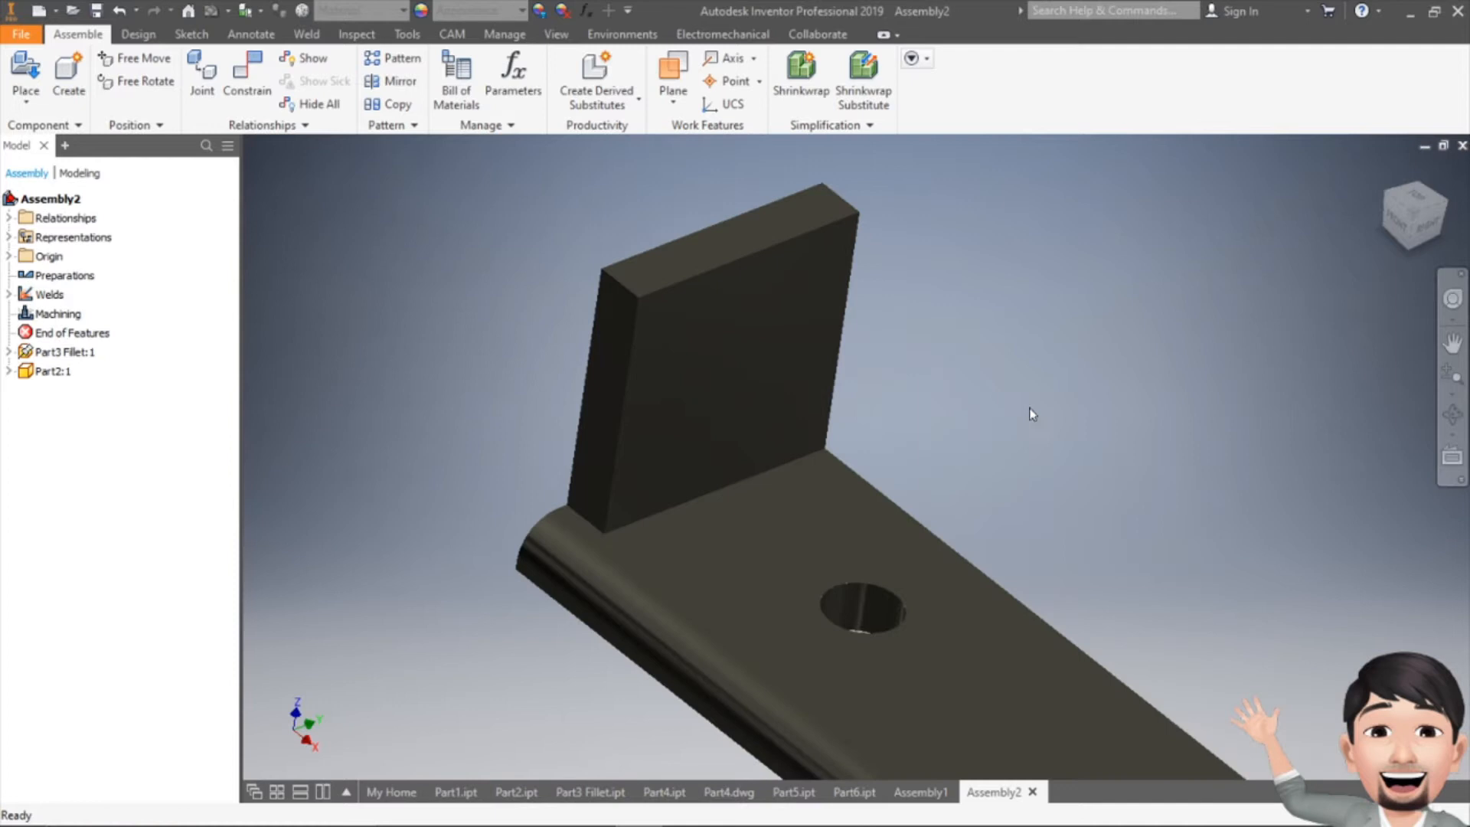
middle_drag(922, 436, 883, 417)
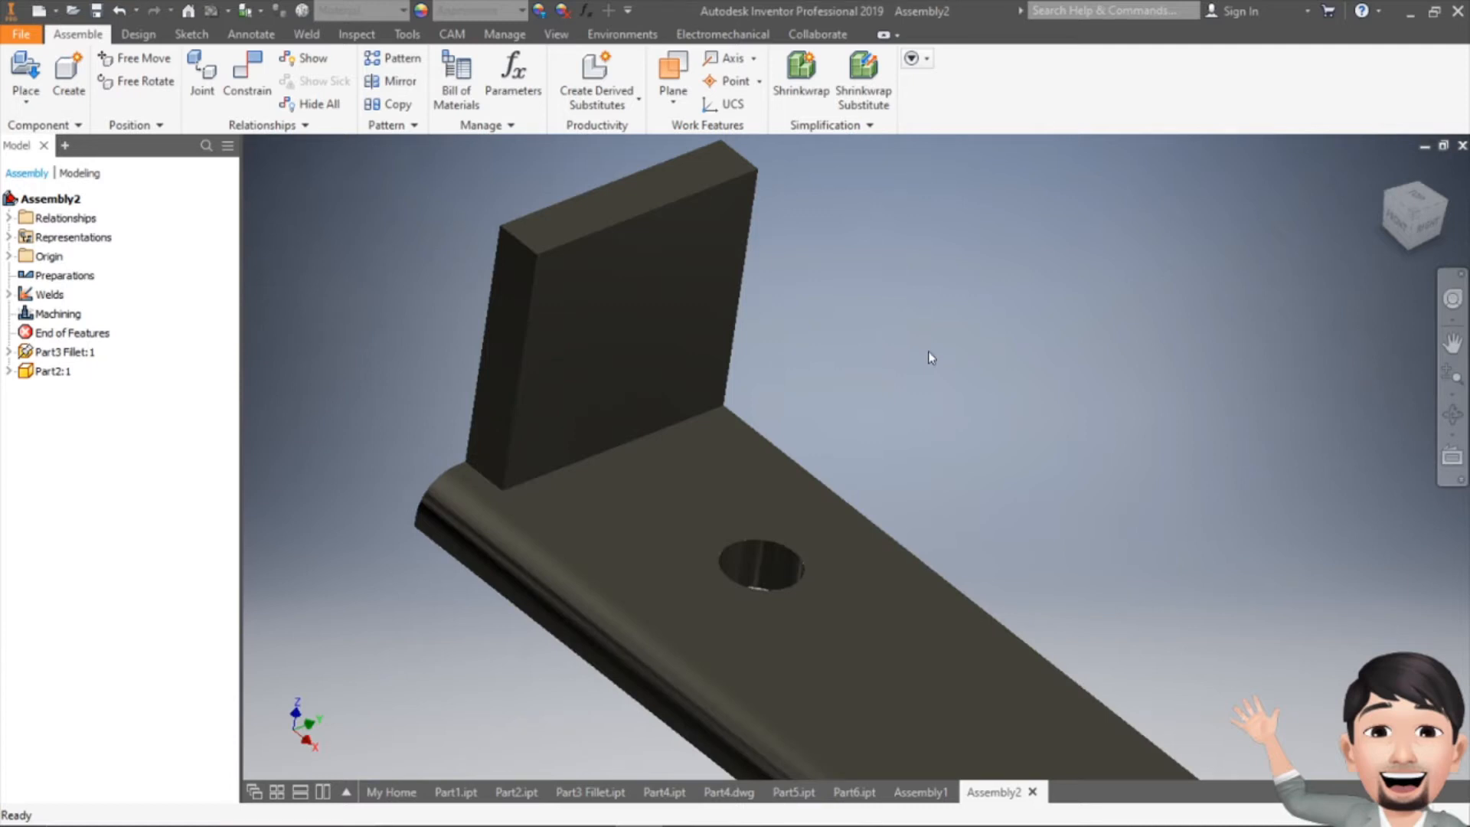
click(304, 35)
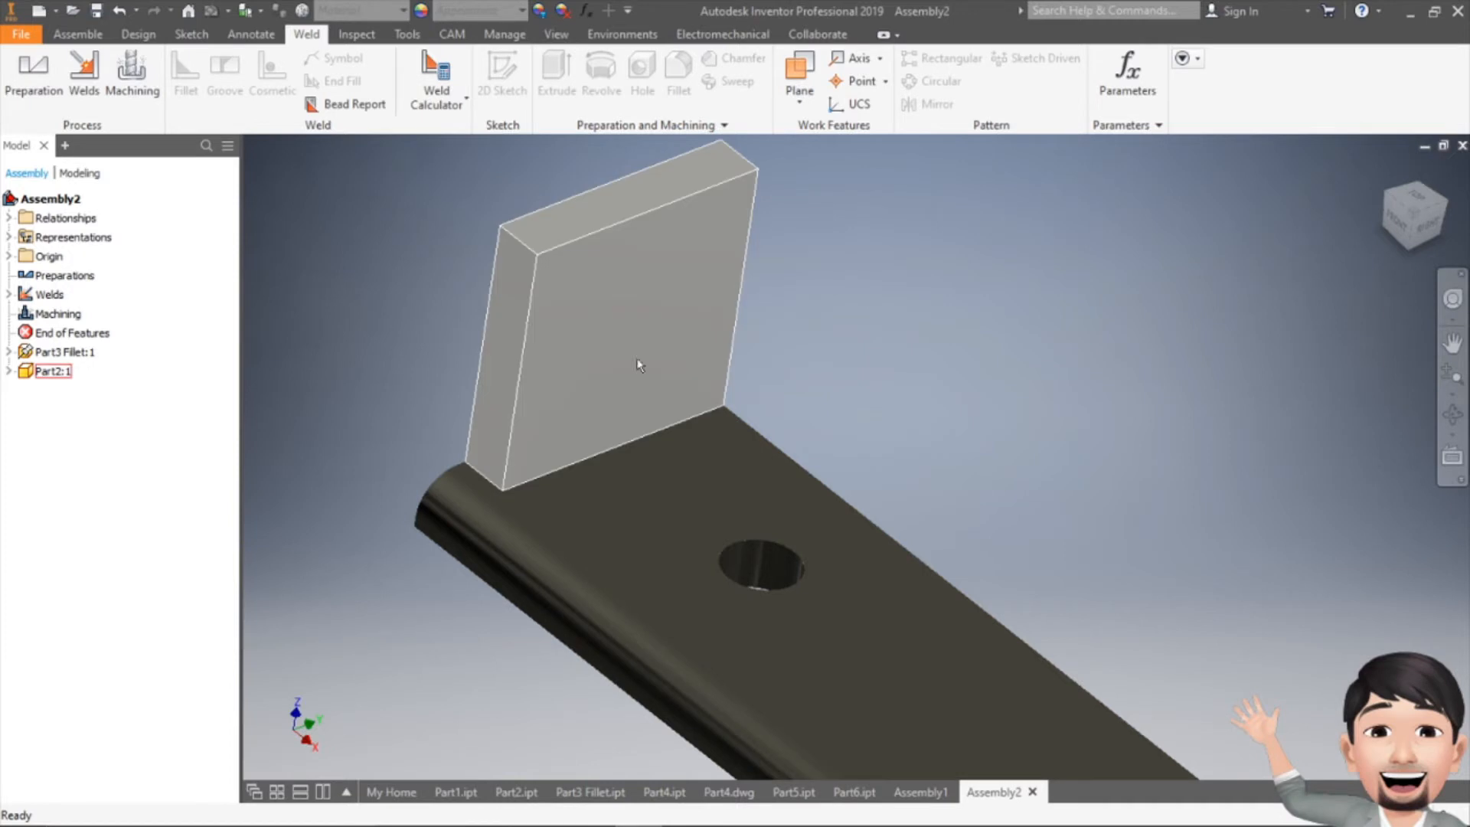
click(1395, 228)
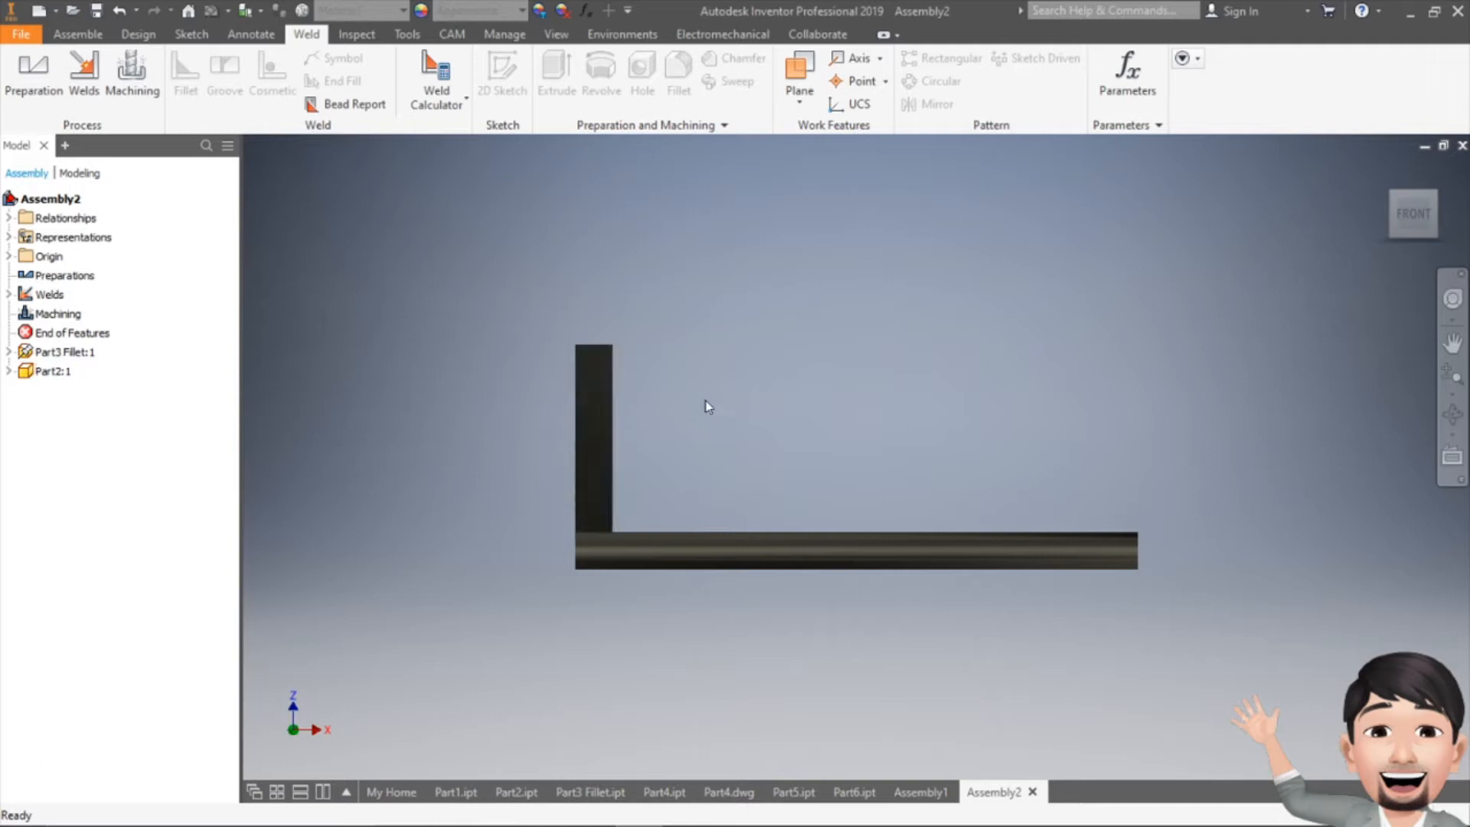
mouse_move(1410, 217)
mouse_down()
mouse_move(1367, 220)
mouse_move(1337, 264)
mouse_up()
click(84, 77)
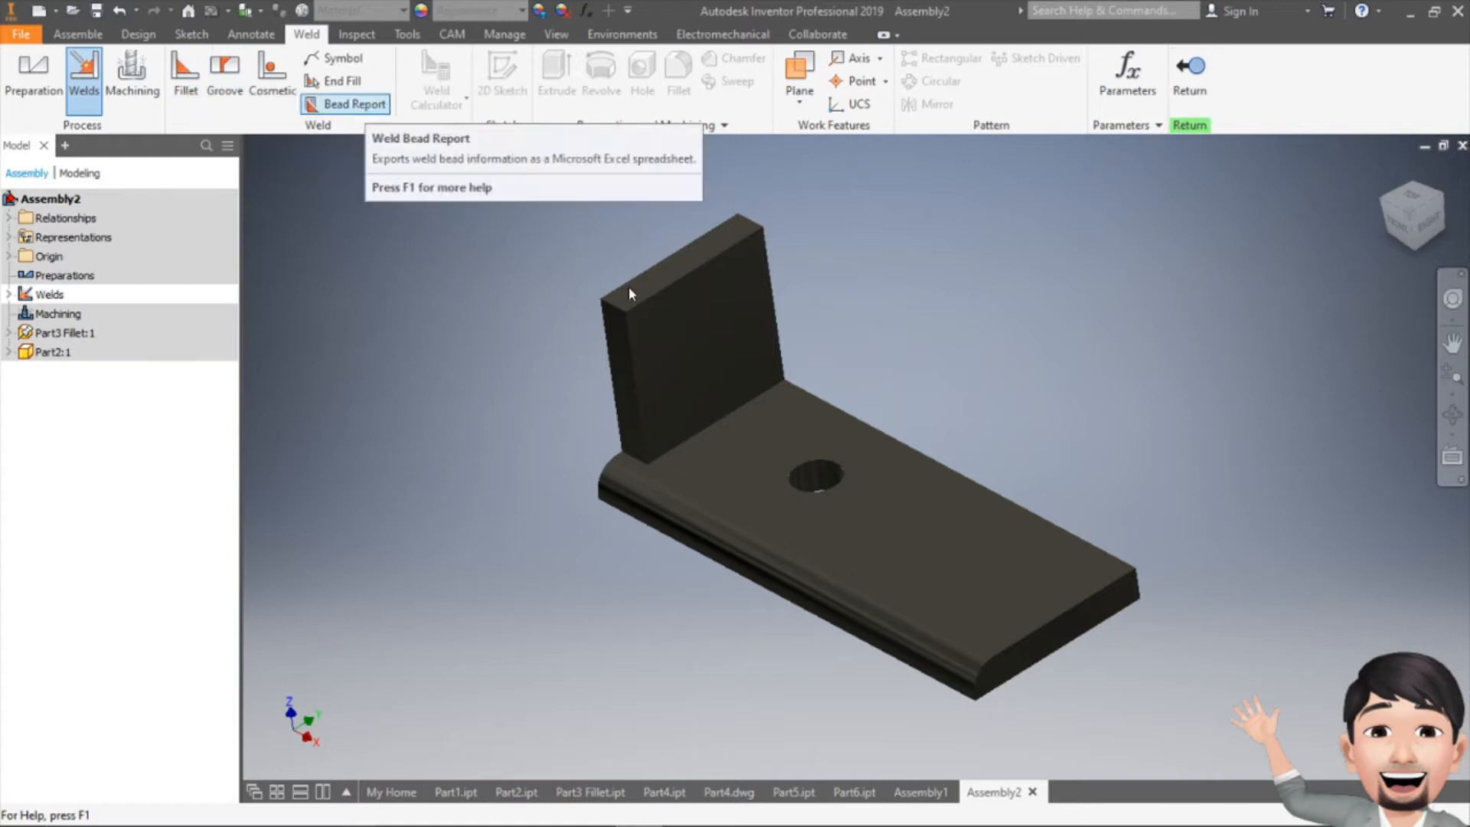
Step: Start a fillet weld with Part2's inner broad face as the first face and the base plate's top face as the second
click(1396, 230)
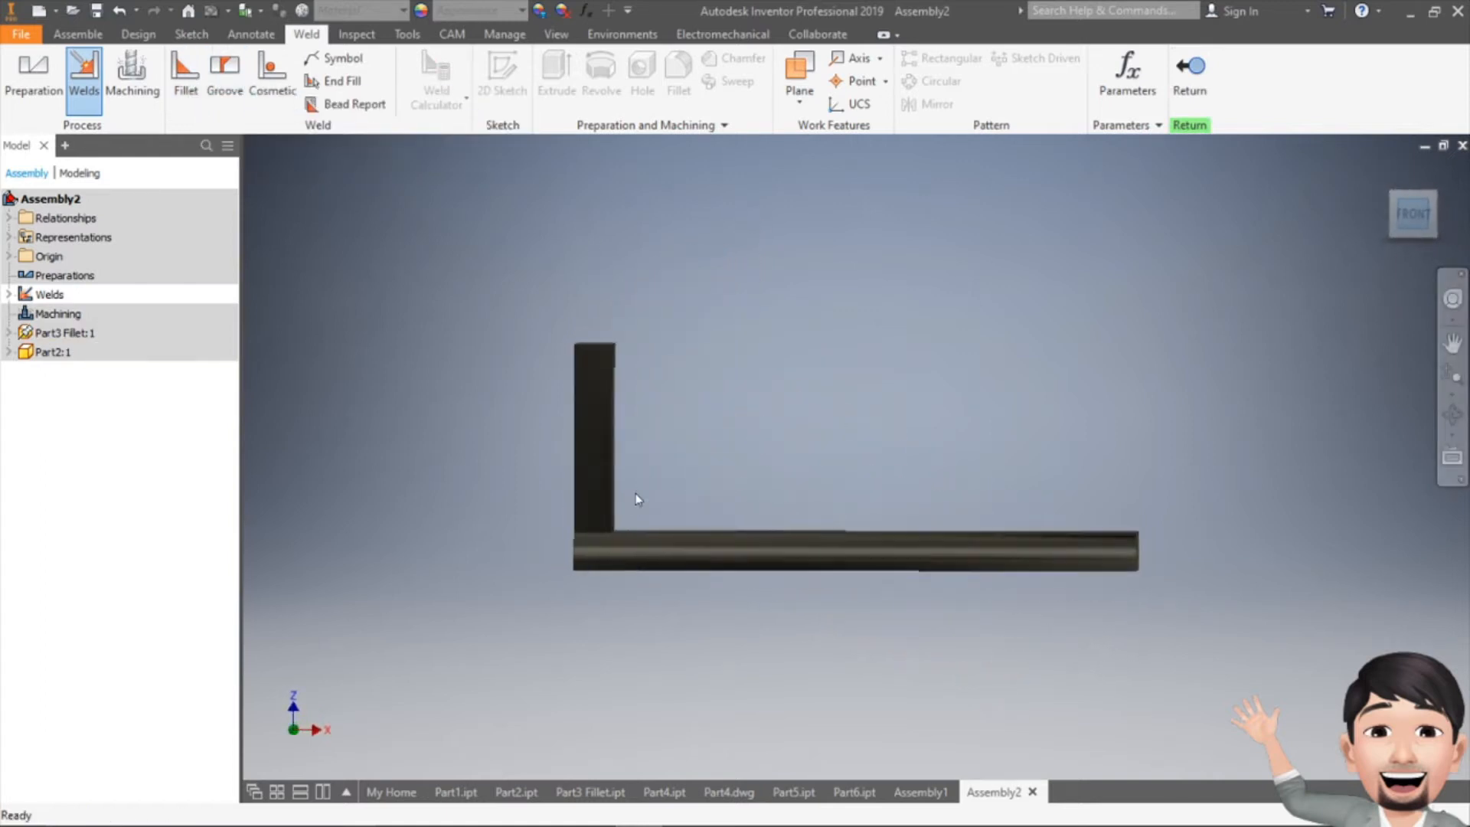
scroll(597, 536, up, 6)
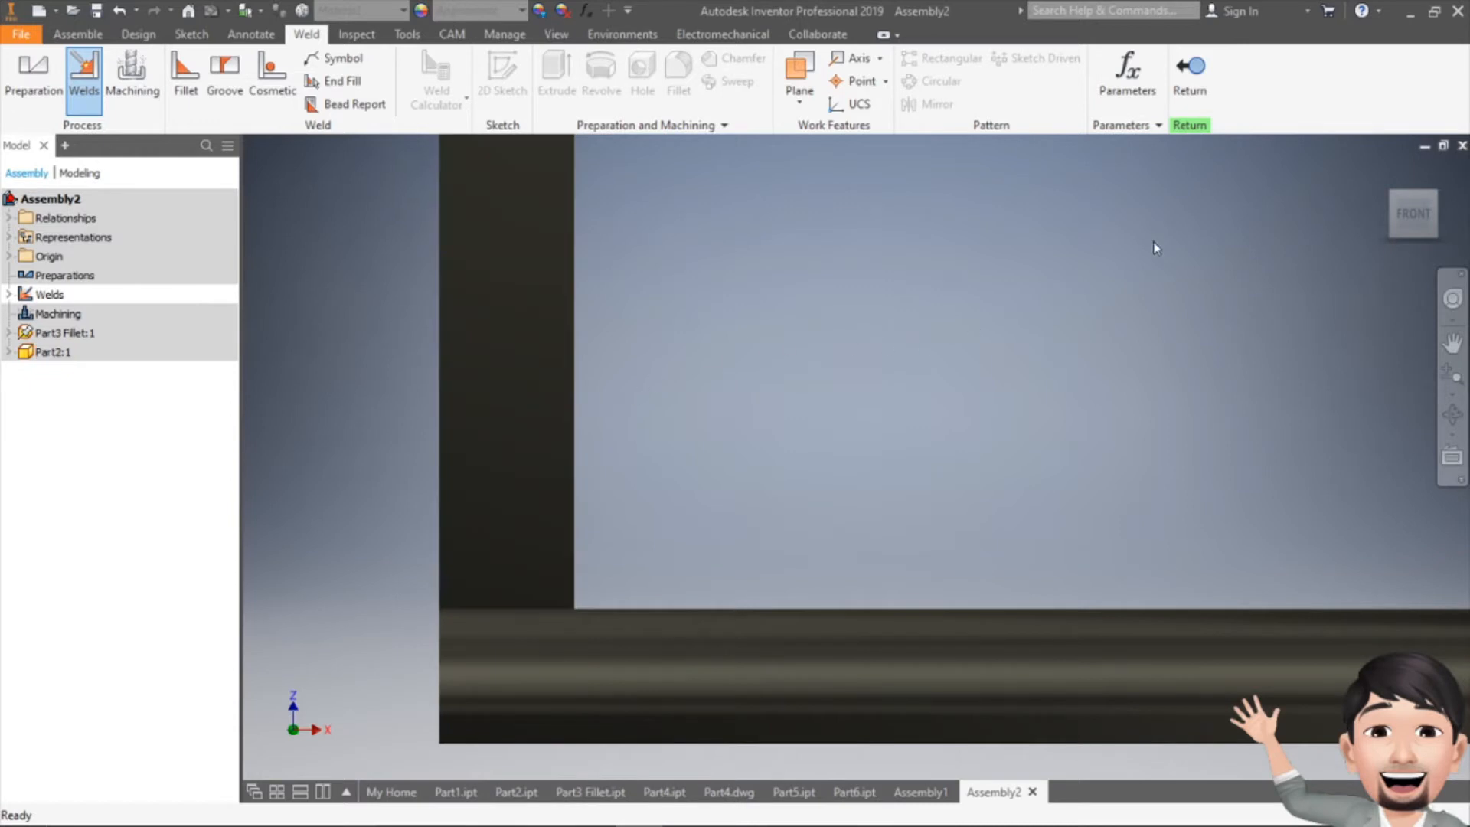
drag(1415, 213, 1065, 368)
scroll(1060, 372, up, 3)
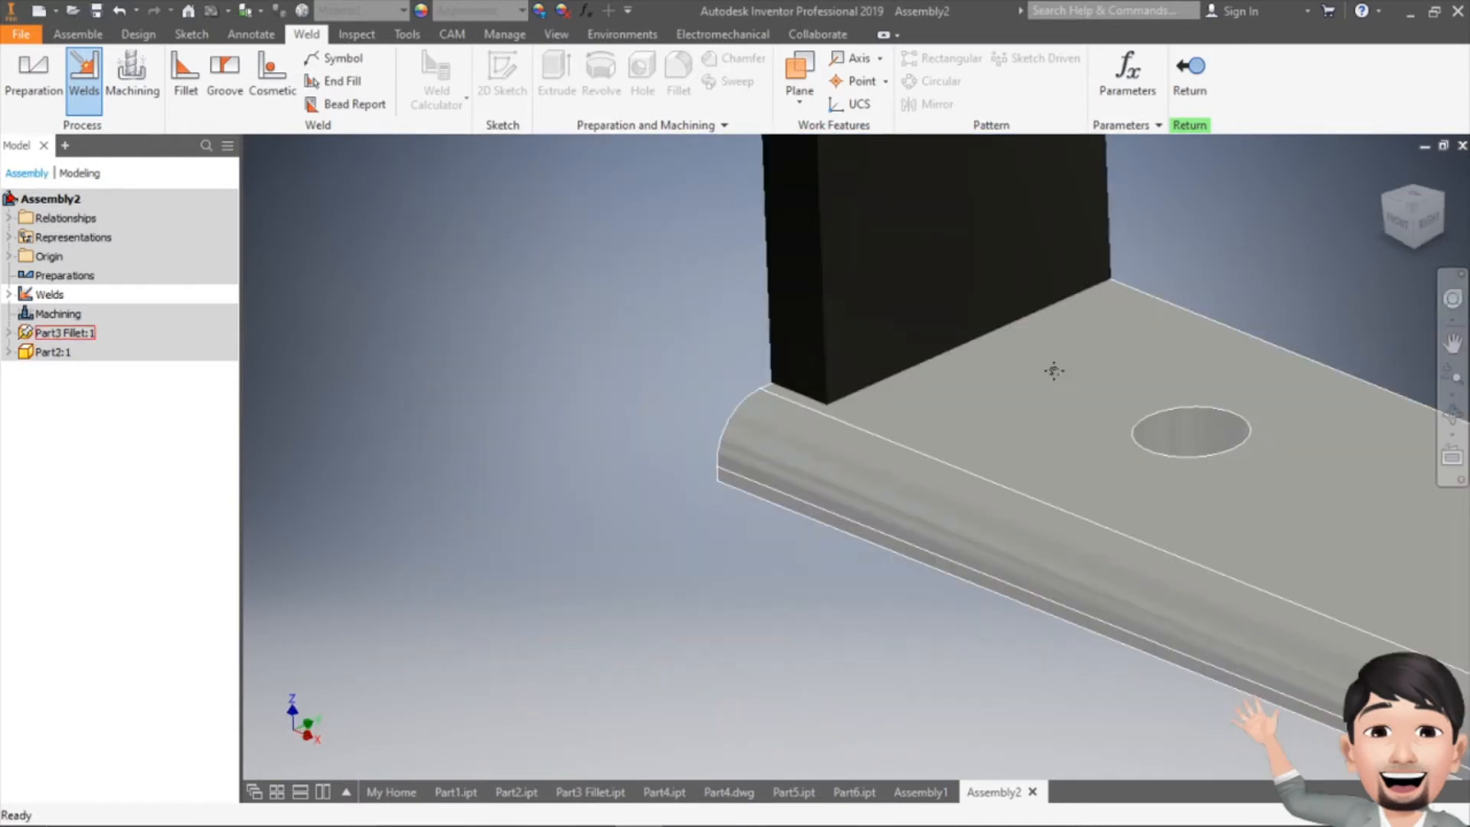
middle_drag(1054, 371, 865, 497)
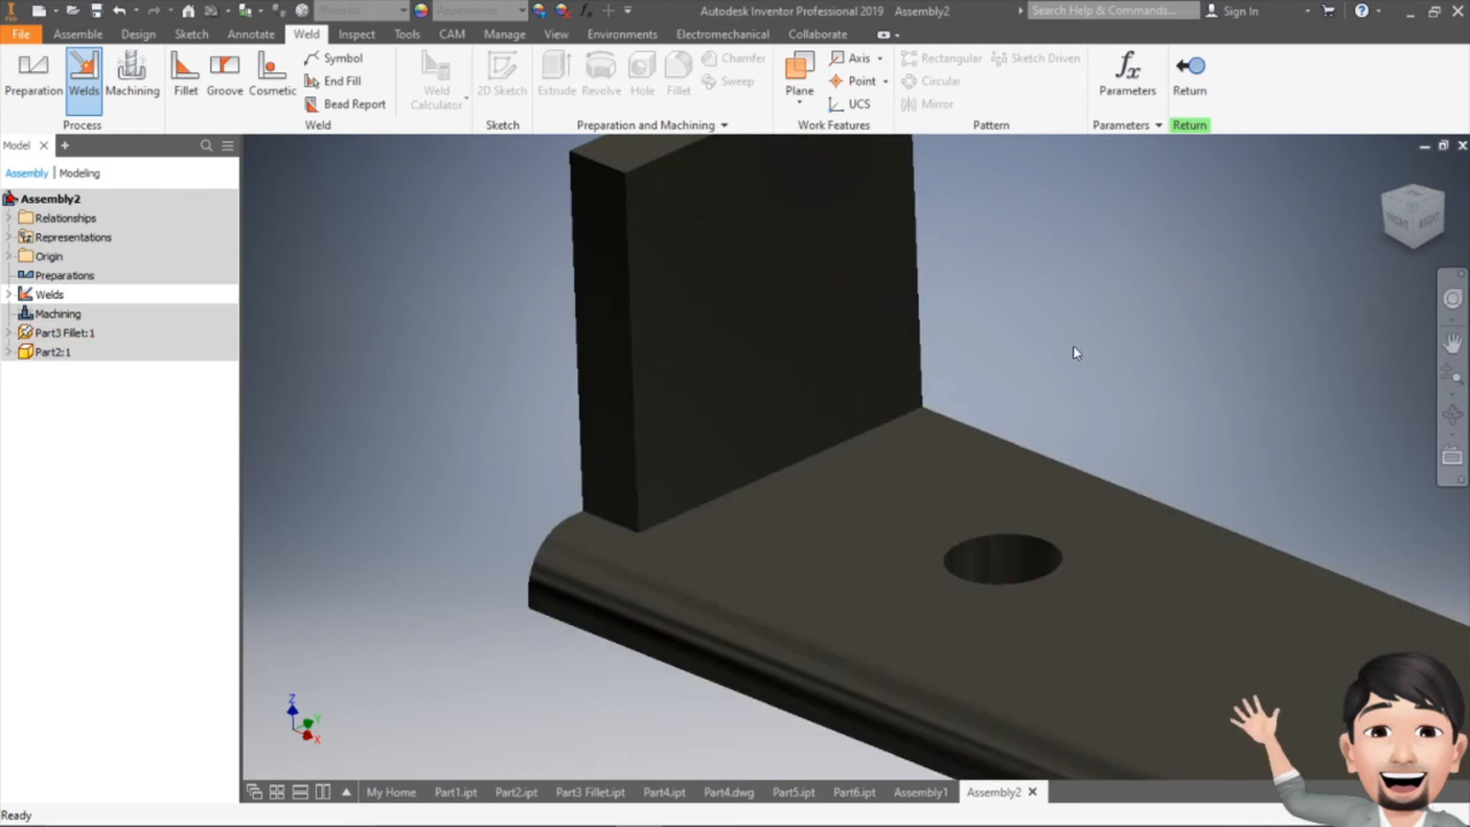
middle_drag(1076, 352, 912, 412)
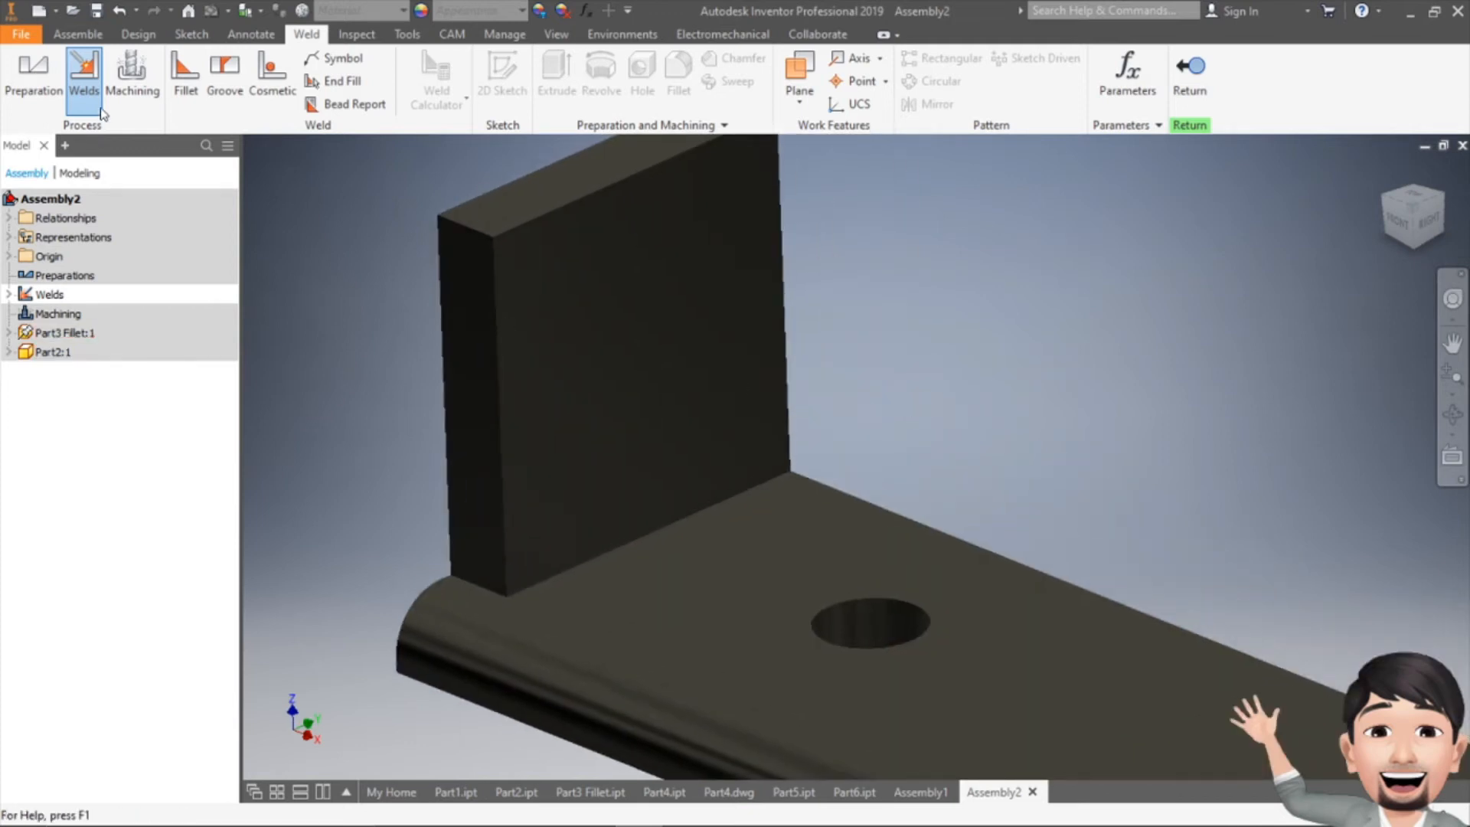
click(187, 77)
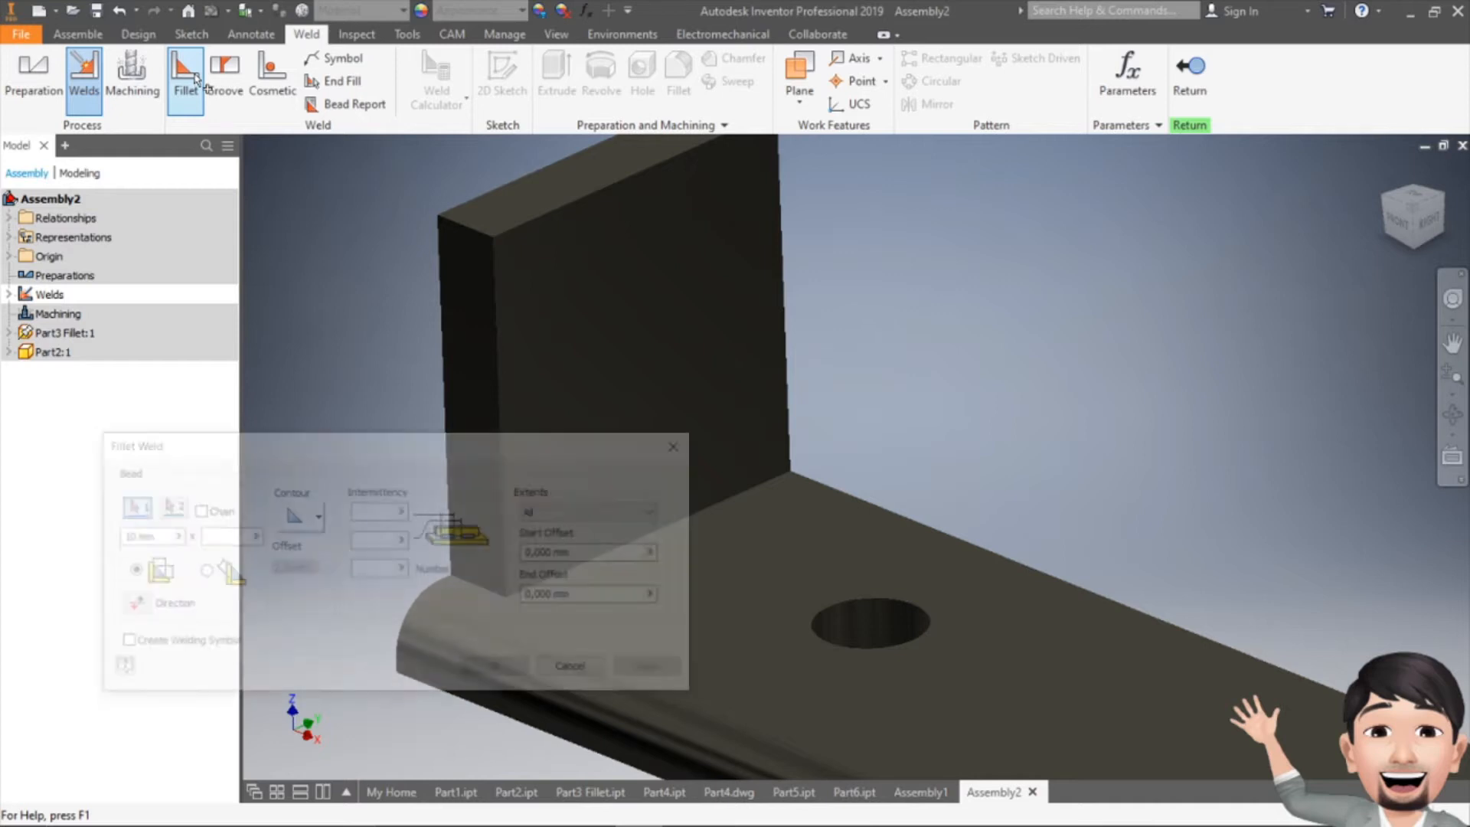
drag(289, 437, 994, 195)
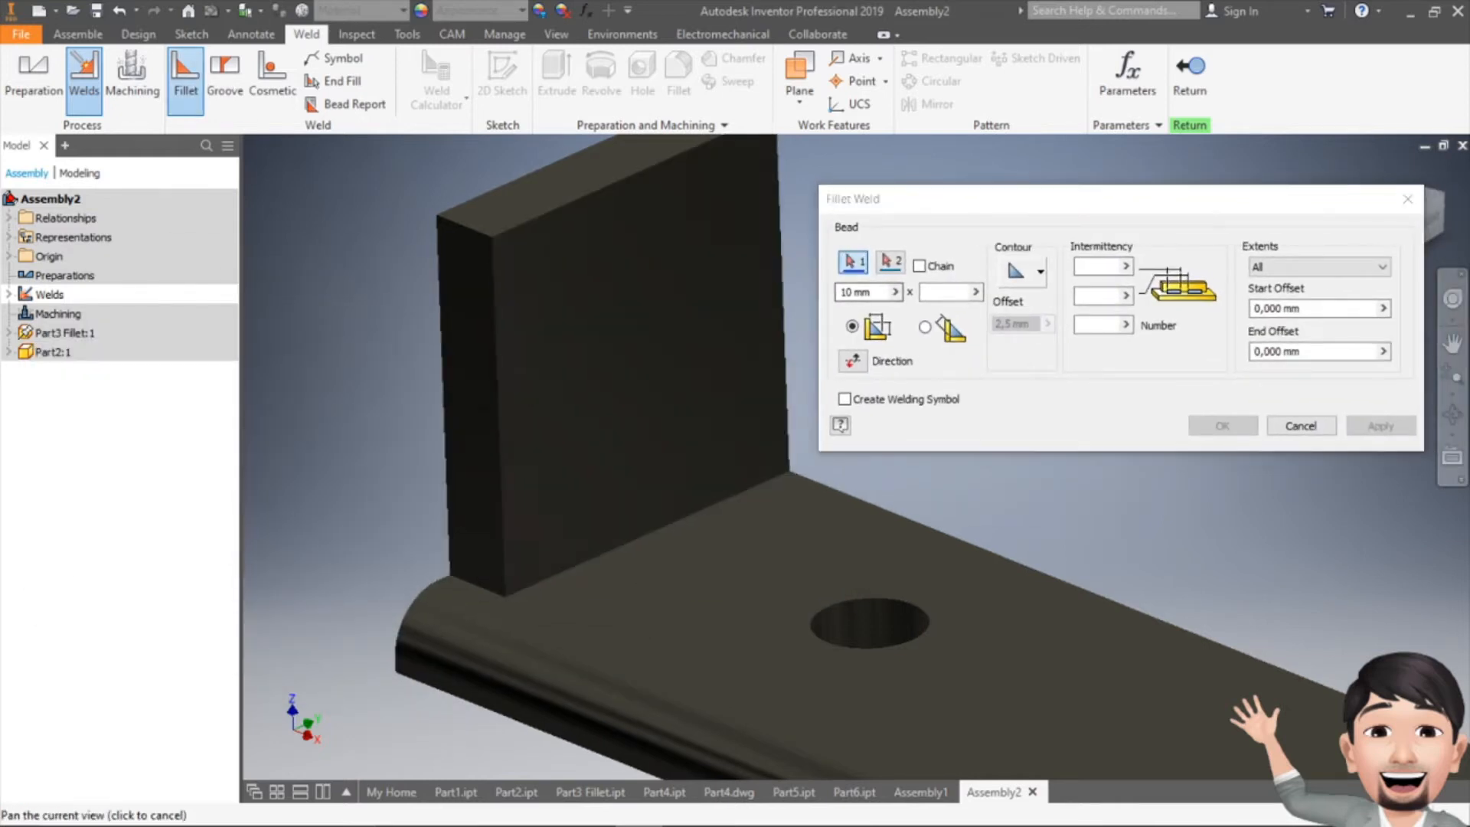
middle_drag(539, 400, 452, 401)
drag(925, 198, 867, 182)
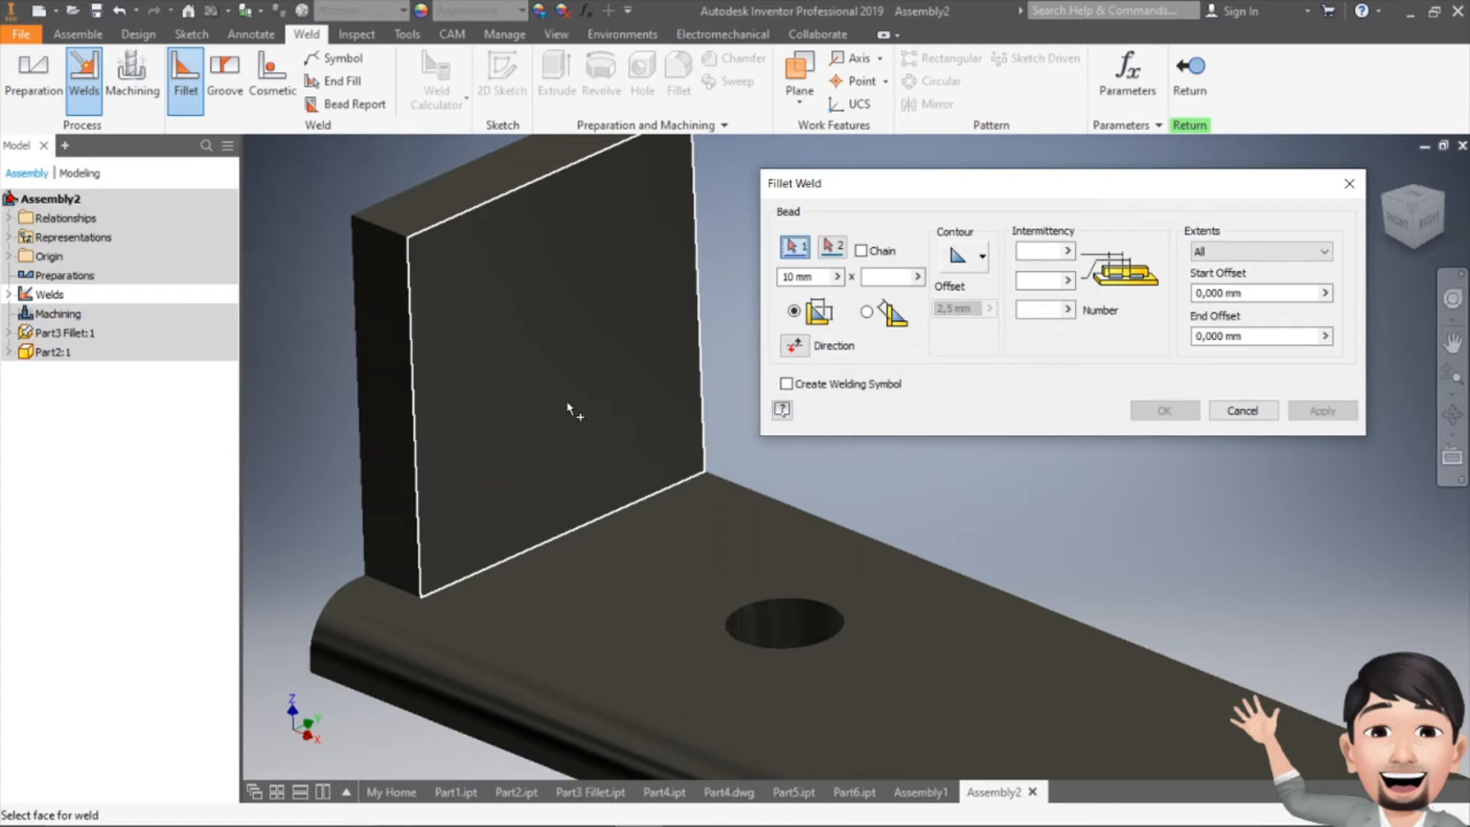
mouse_move(601, 438)
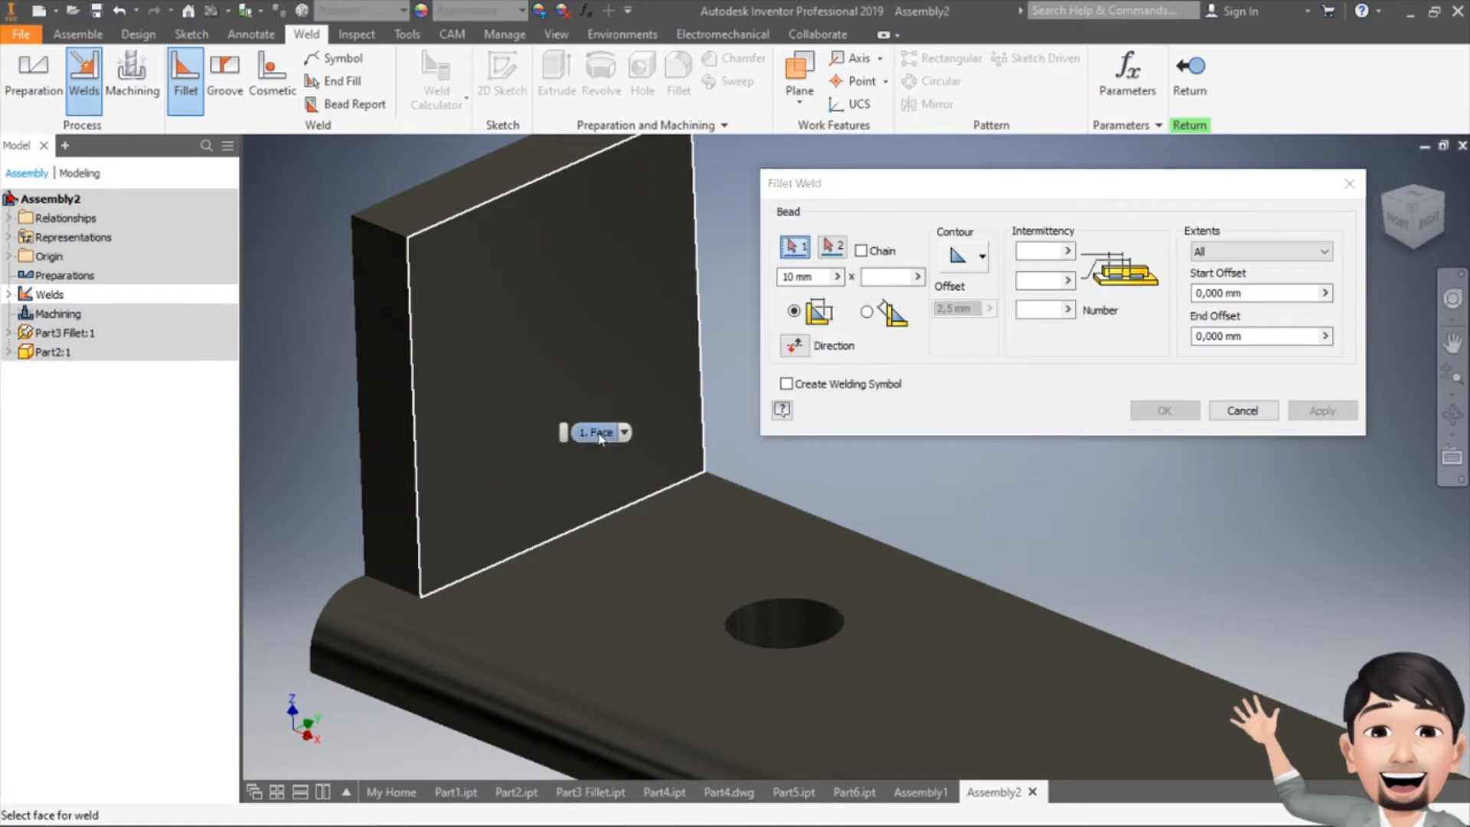
click(593, 393)
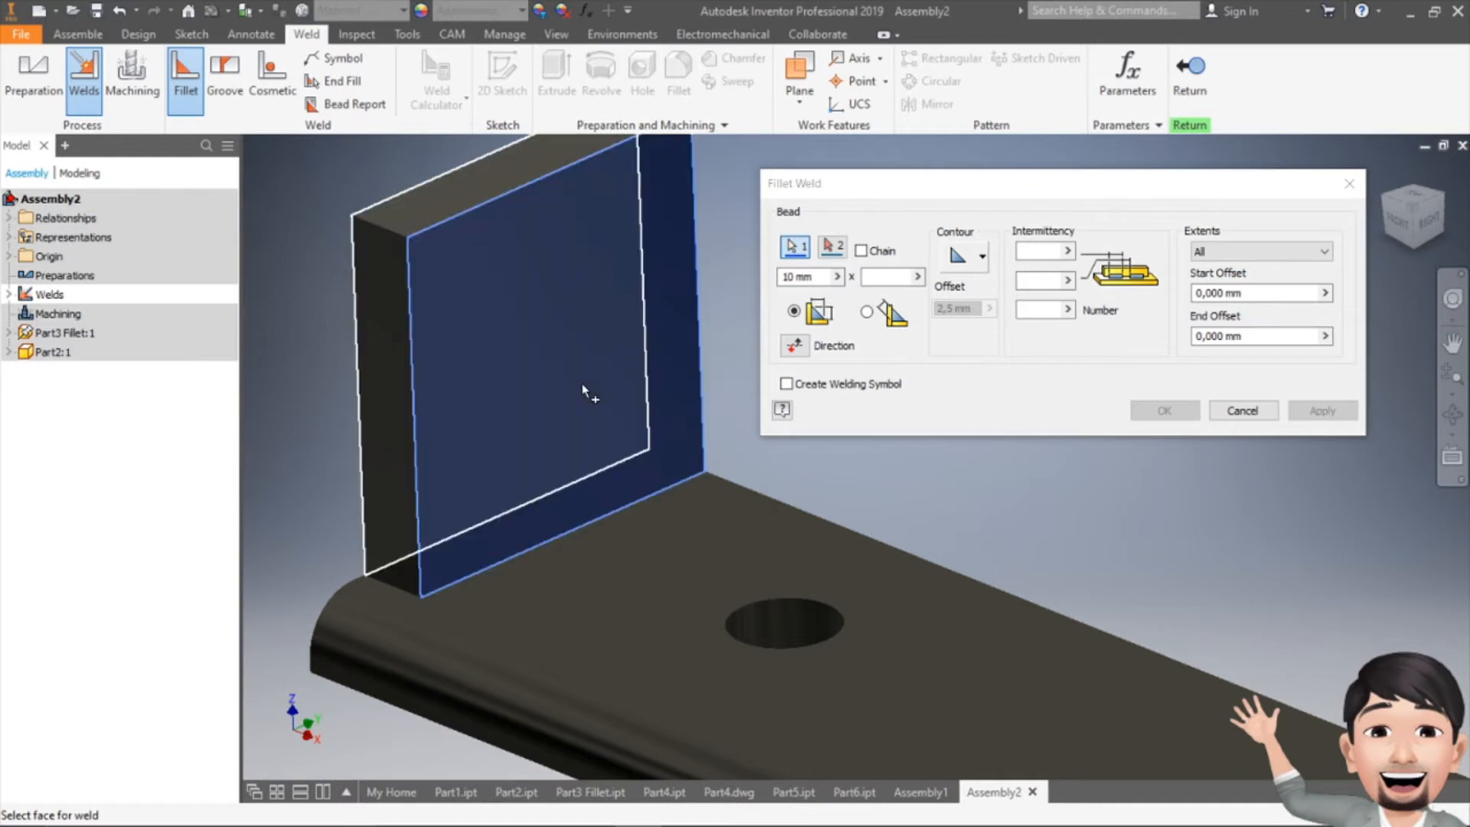
right_click(716, 305)
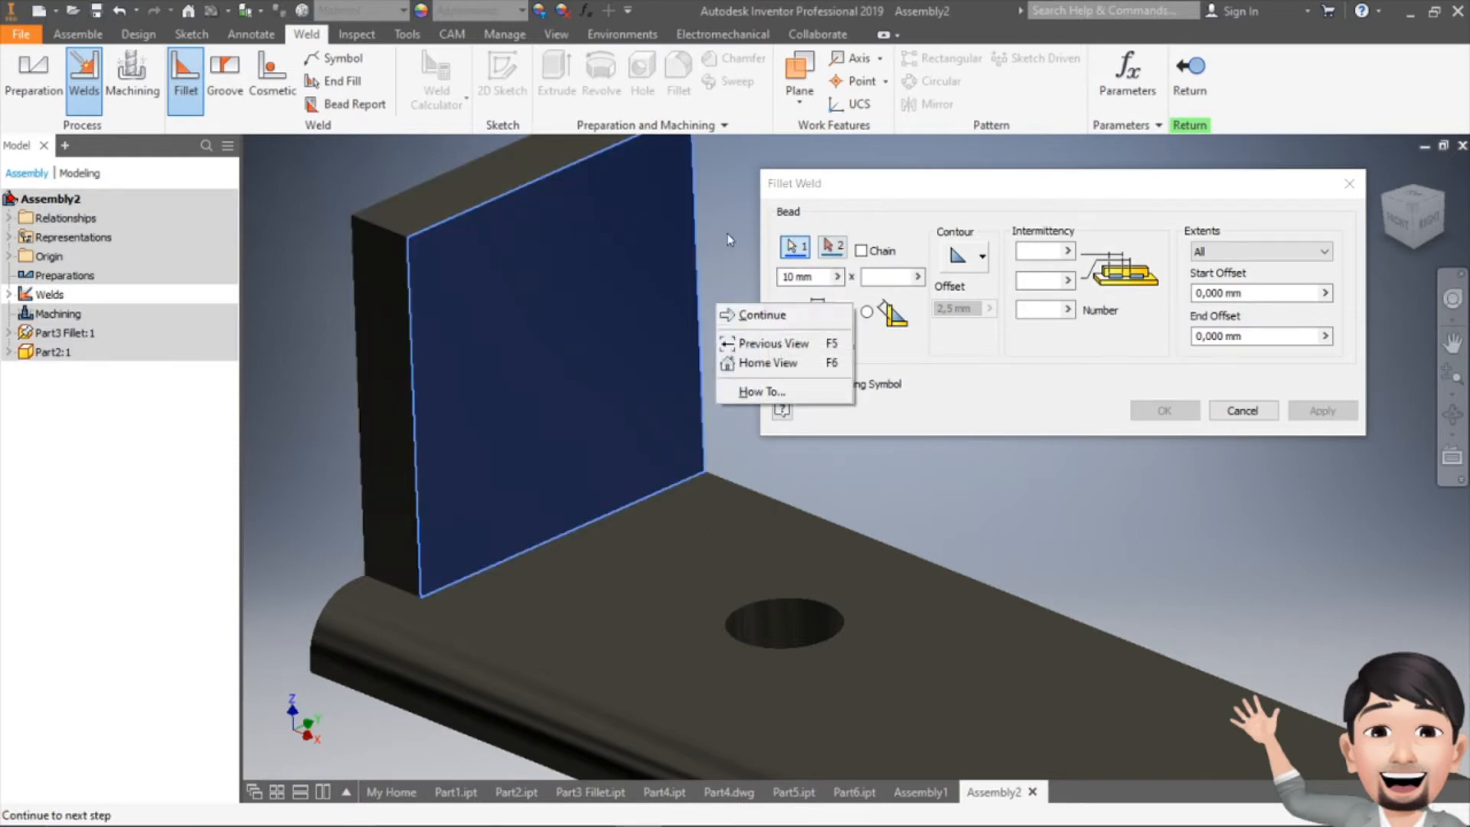
click(745, 320)
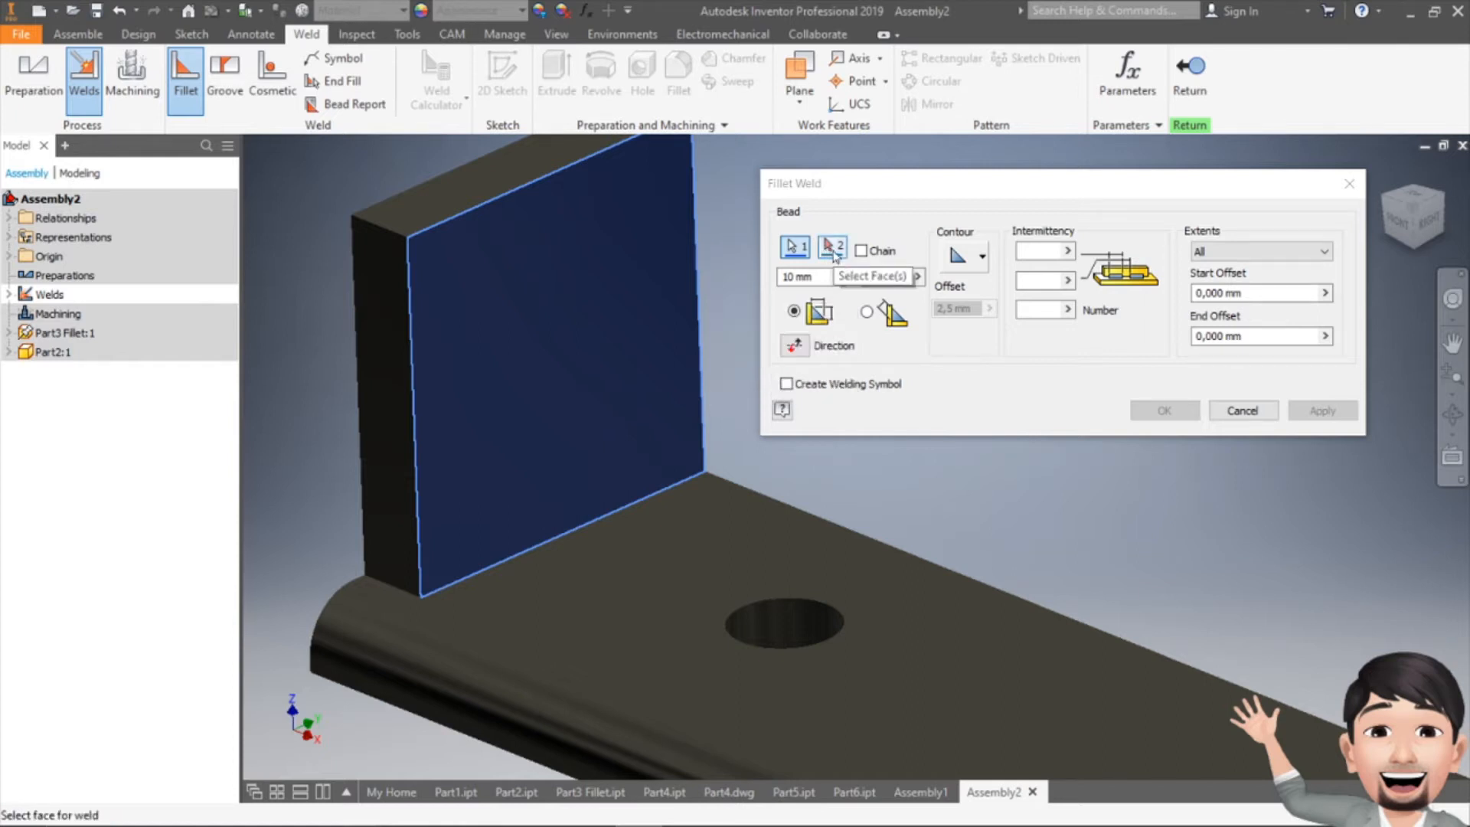
click(832, 247)
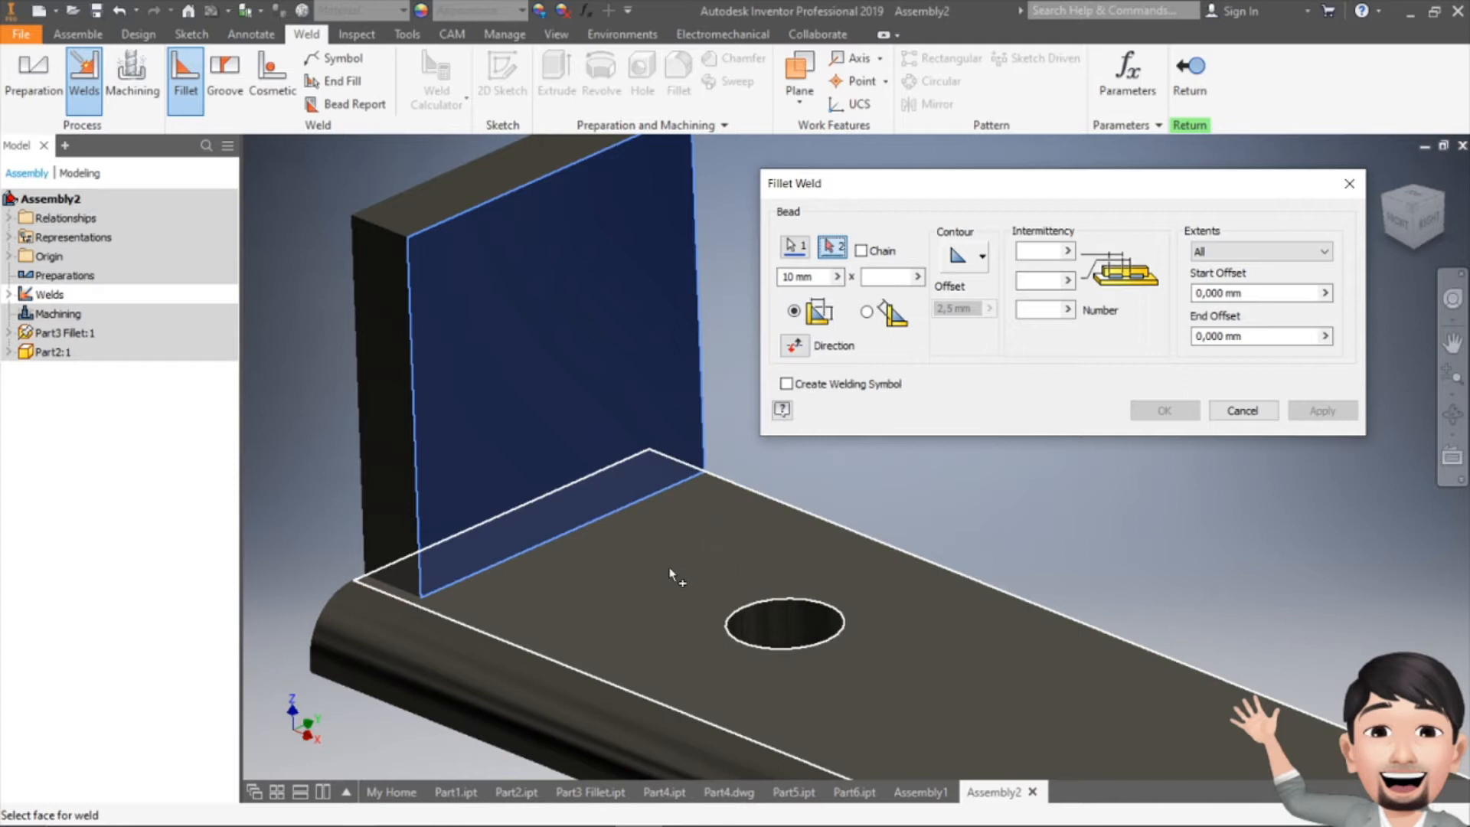
click(698, 570)
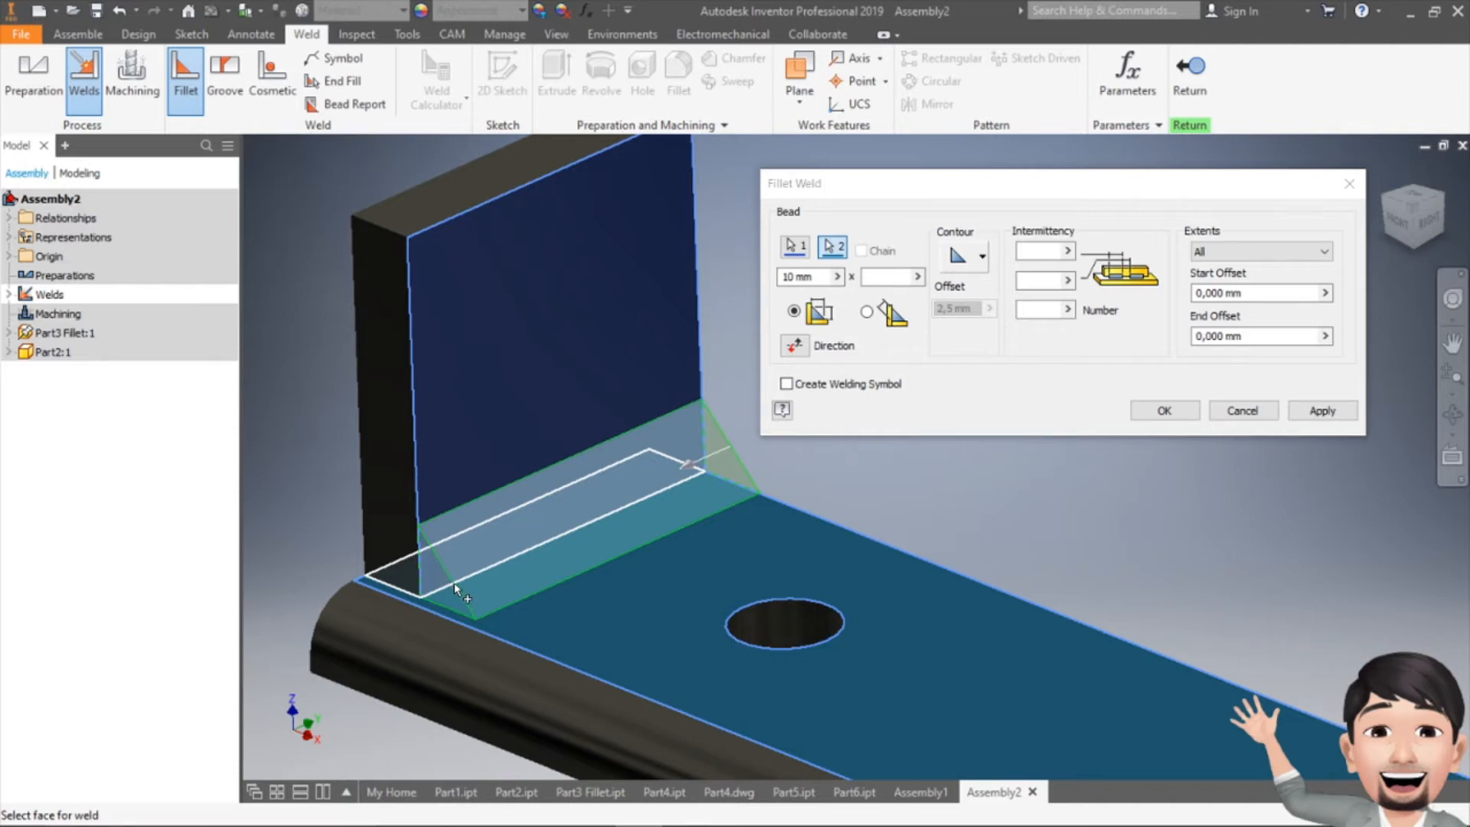
Step: Set the fillet weld's leg size to 5 mm and create the bead along the full joint
click(825, 277)
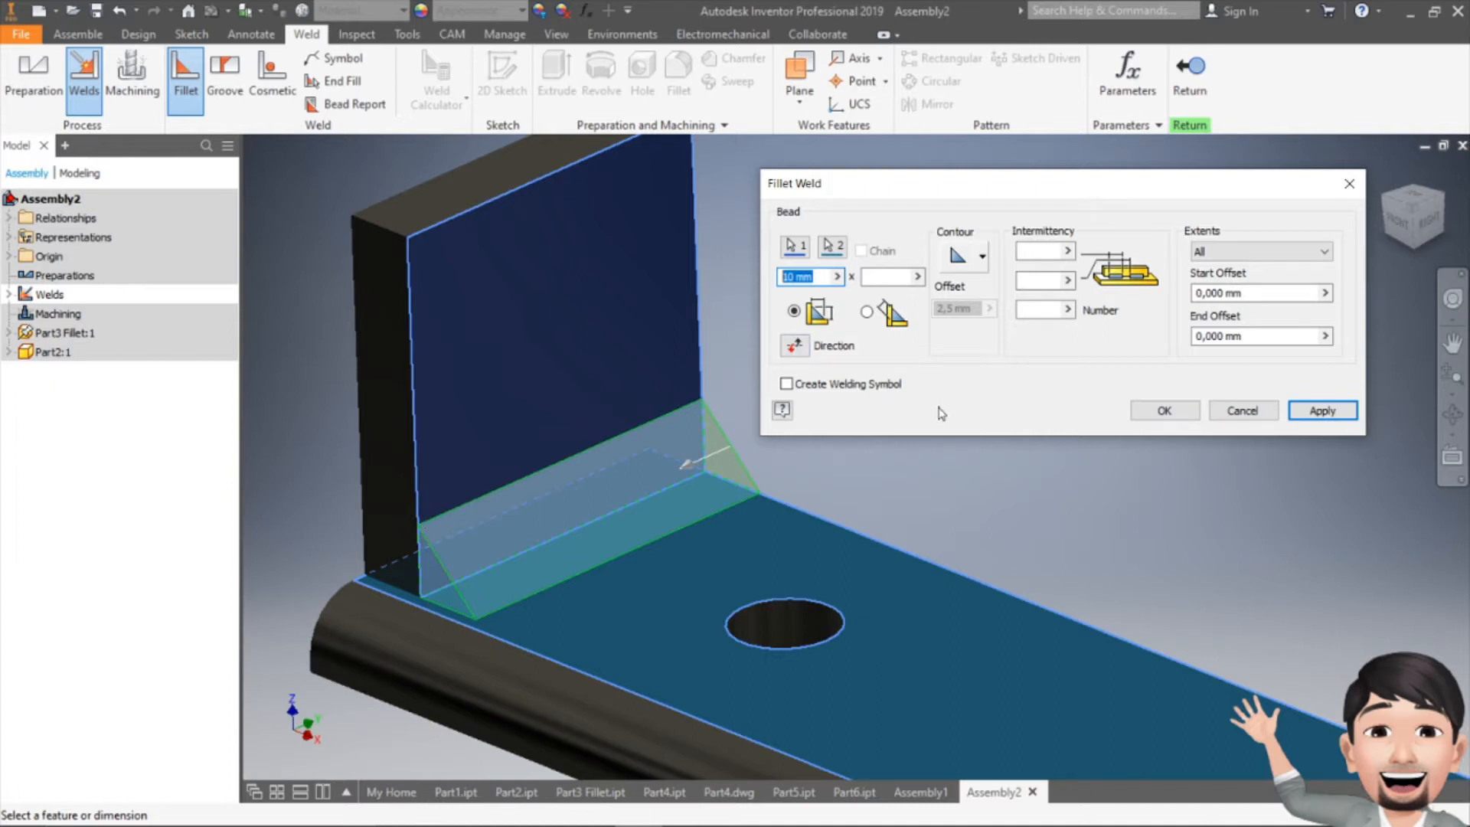
text(5)
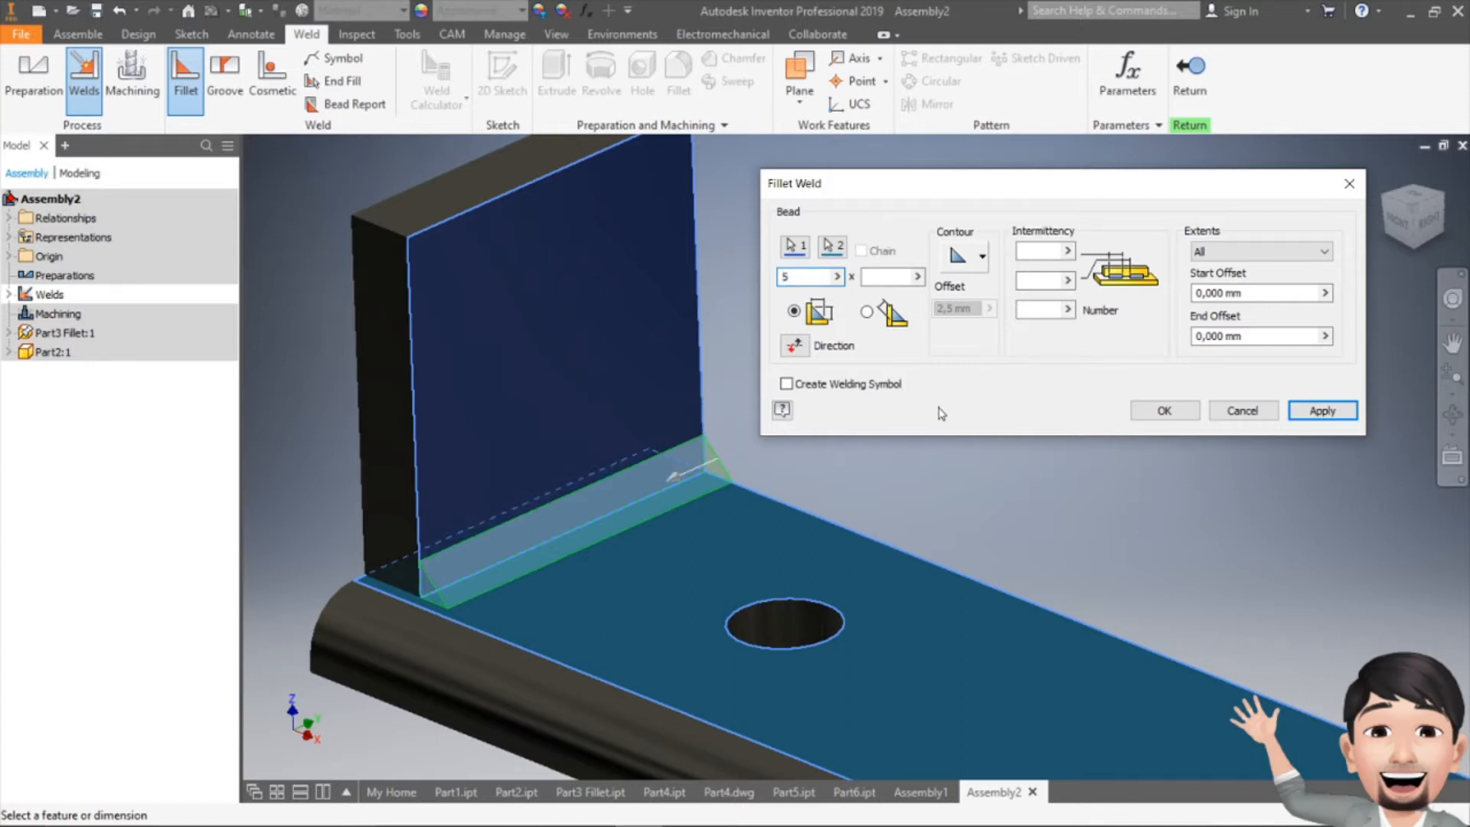
click(1315, 411)
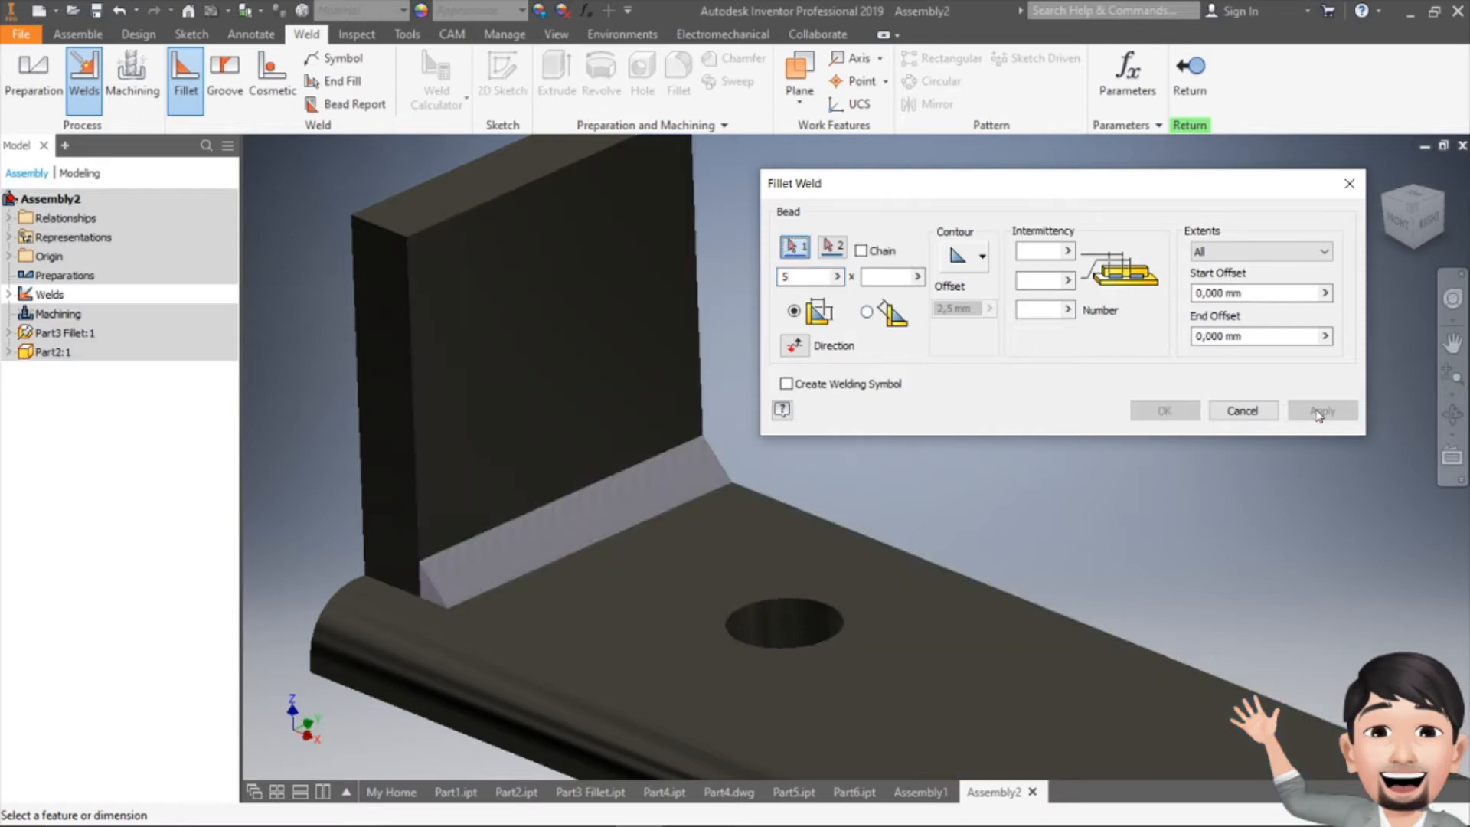
click(1242, 412)
Step: Examine the fillet weld bead up close and within the whole assembly
scroll(514, 559, up, 2)
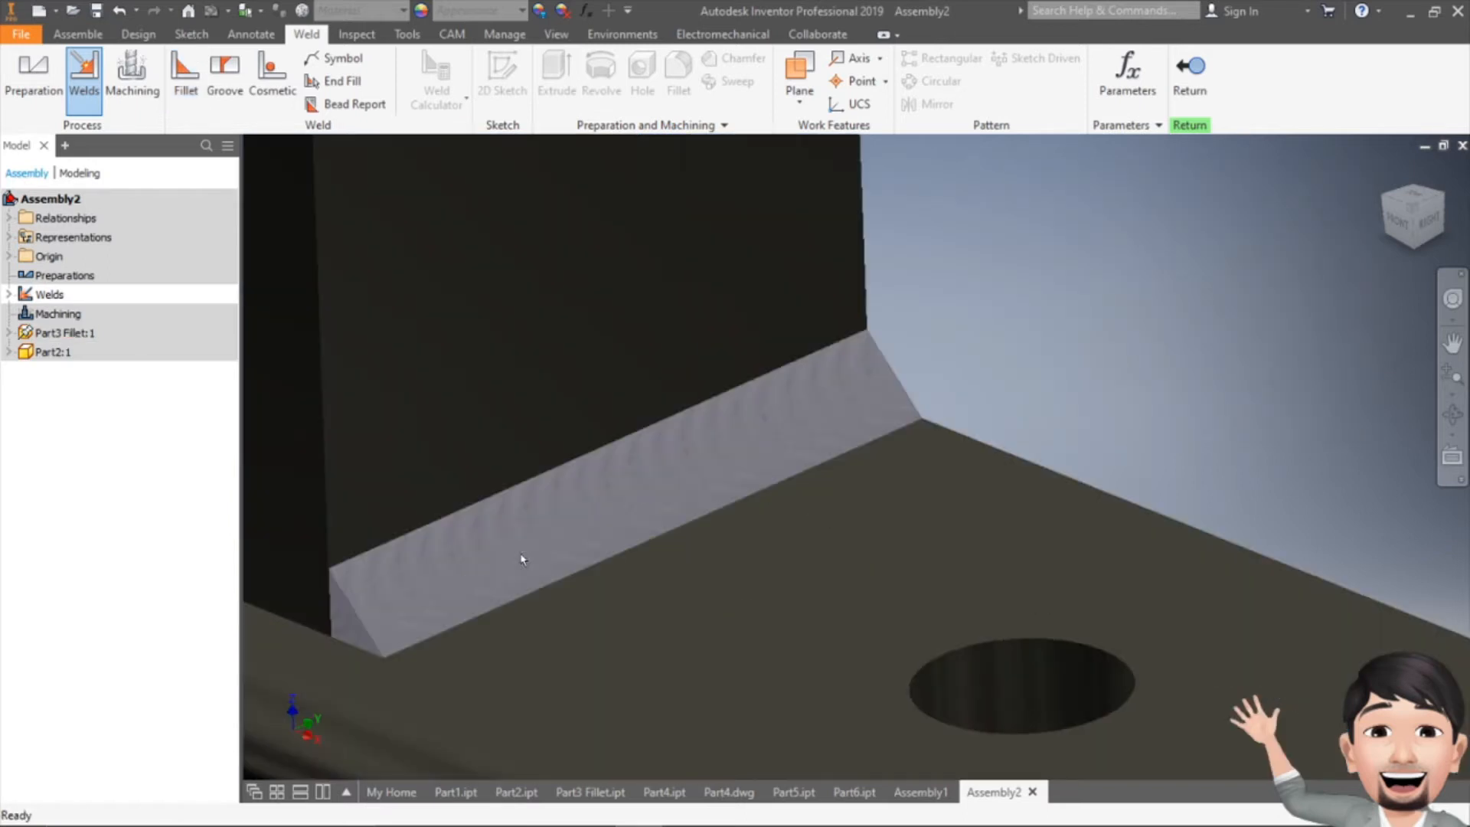
scroll(682, 484, up, 2)
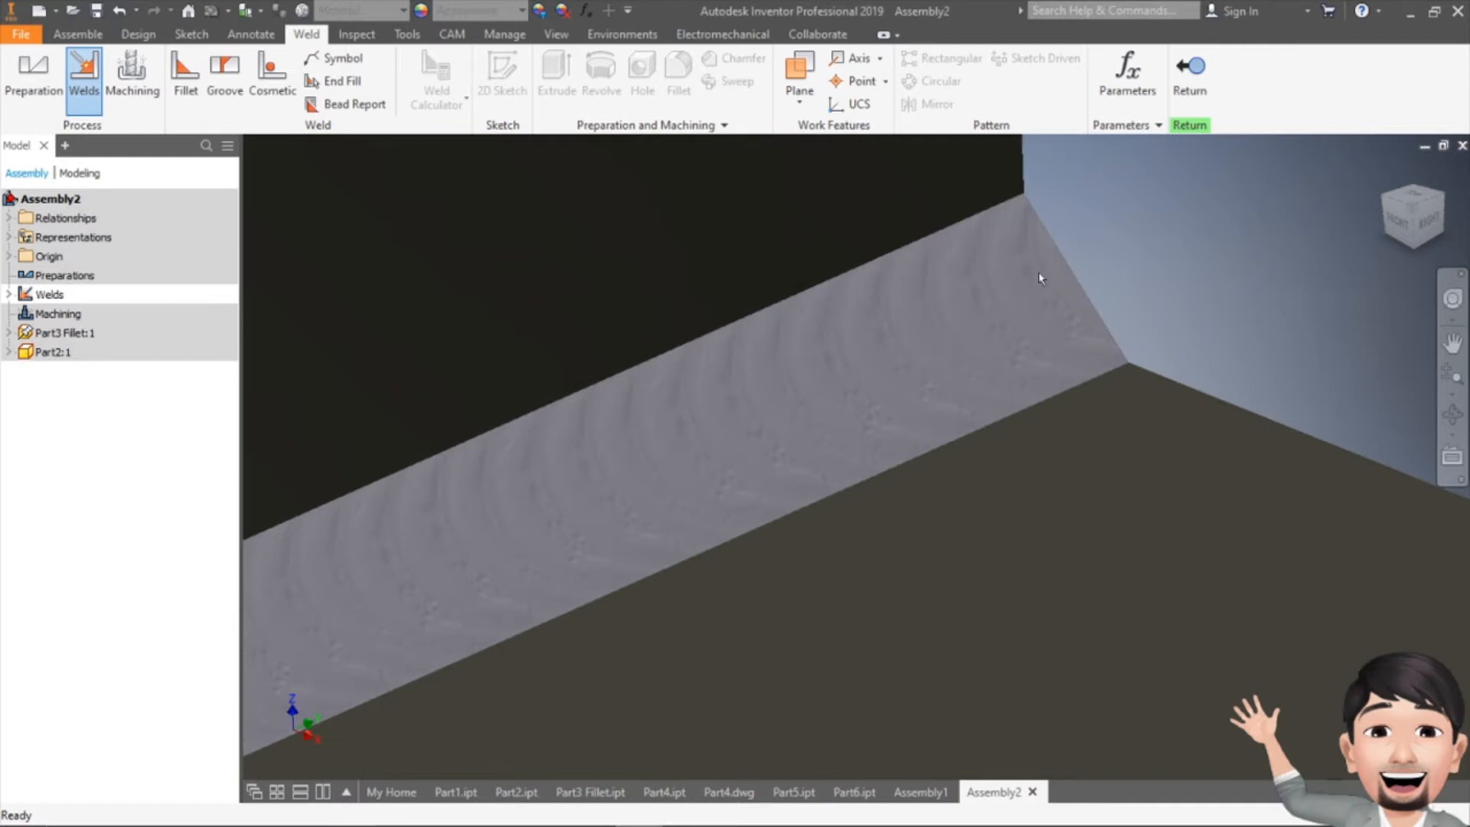
scroll(754, 428, down, 3)
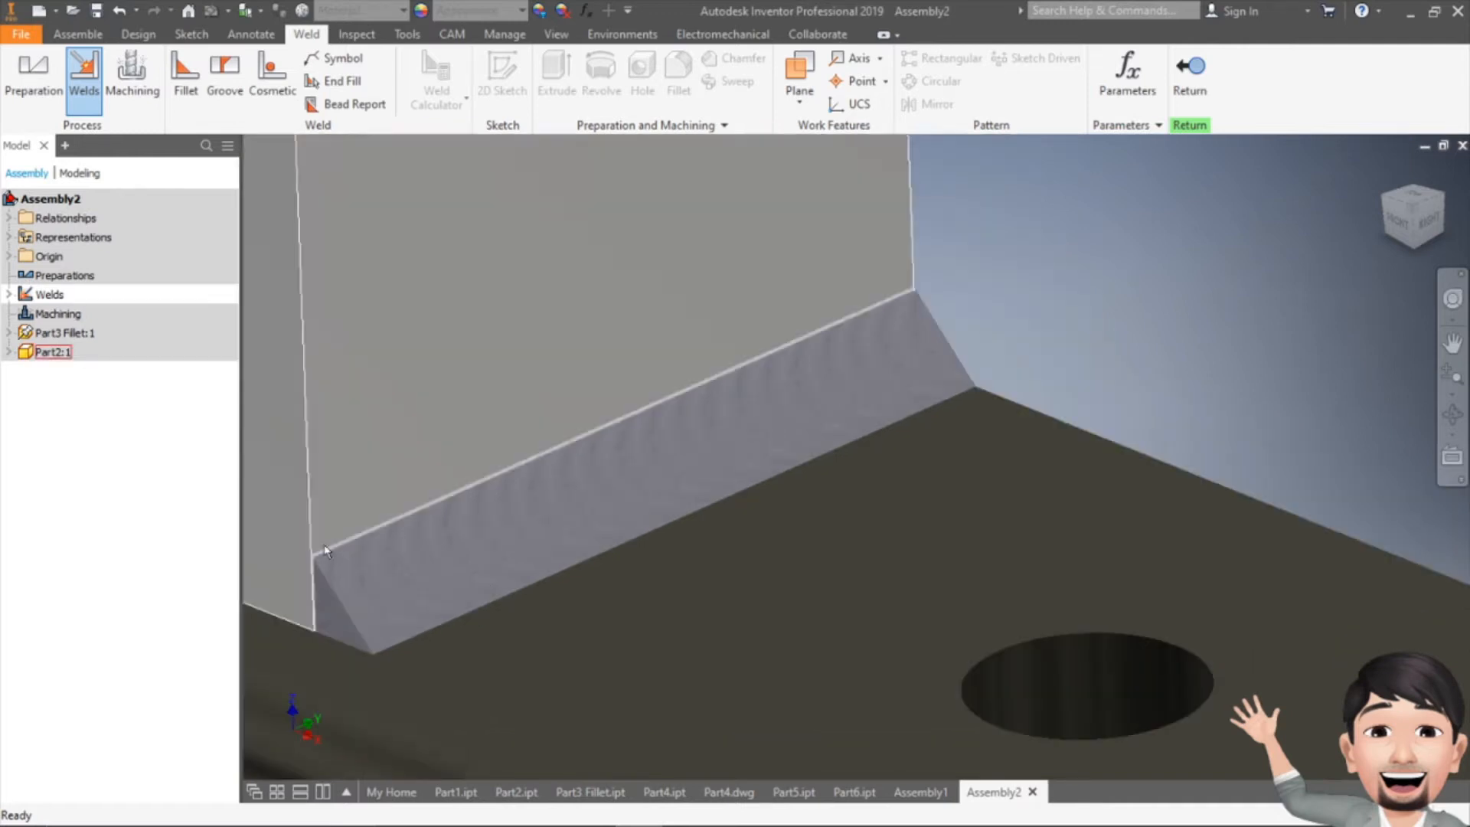
scroll(1094, 315, down, 6)
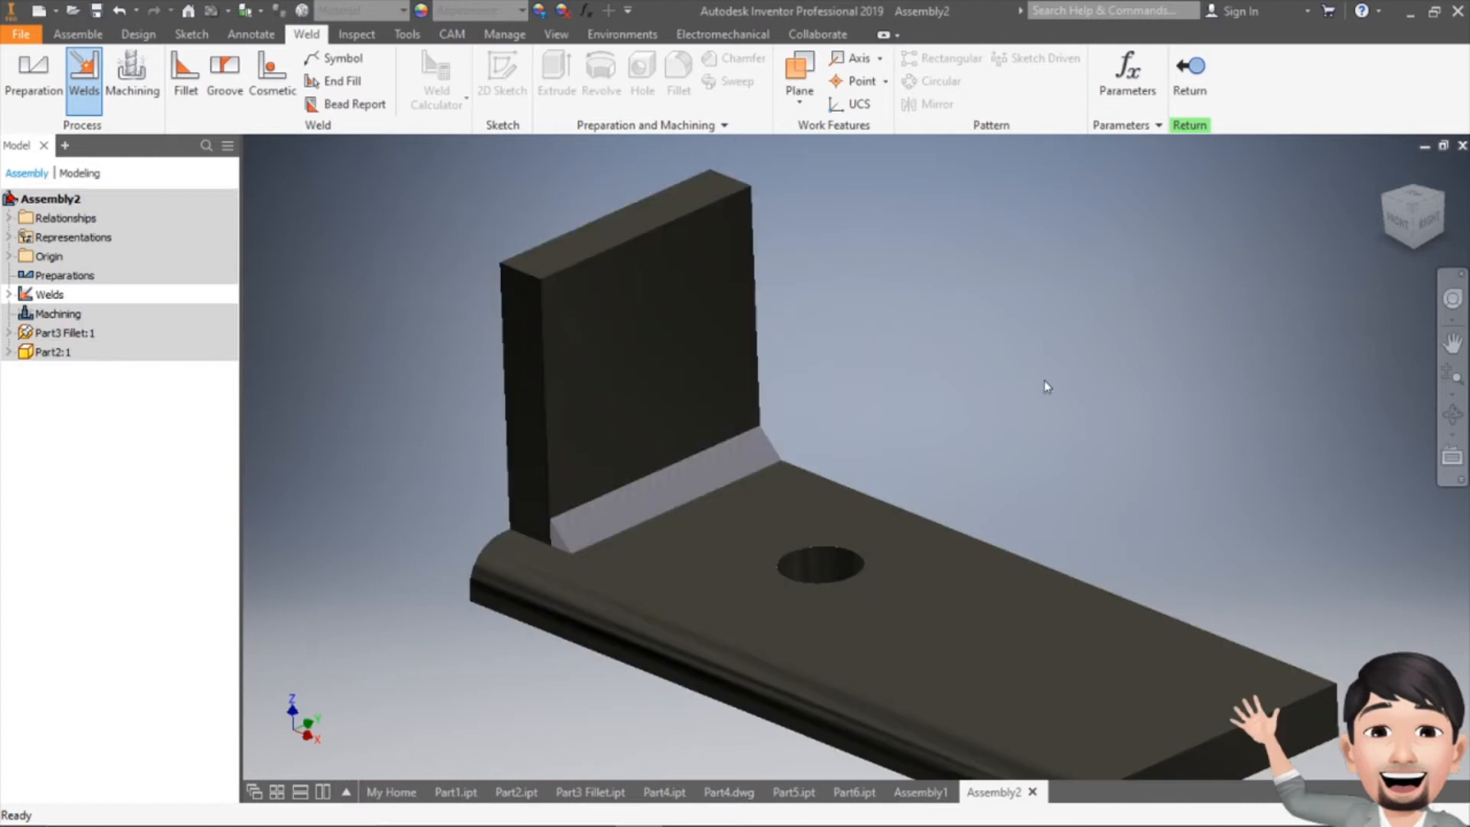
middle_drag(982, 310, 899, 268)
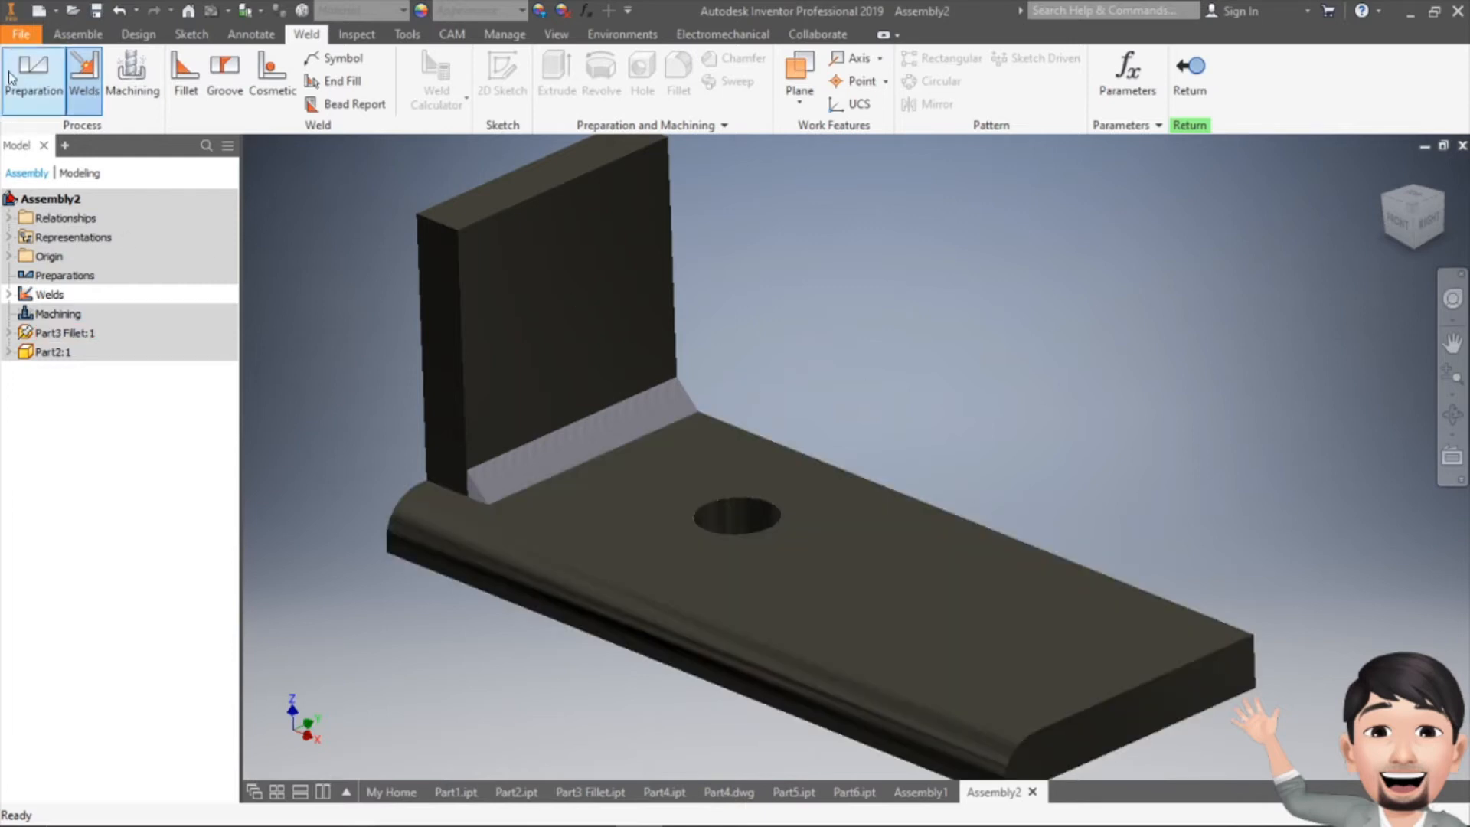
Step: Leave the Welds process and place one instance of Part4 over the base plate, away from its hole
click(86, 35)
click(95, 98)
click(982, 91)
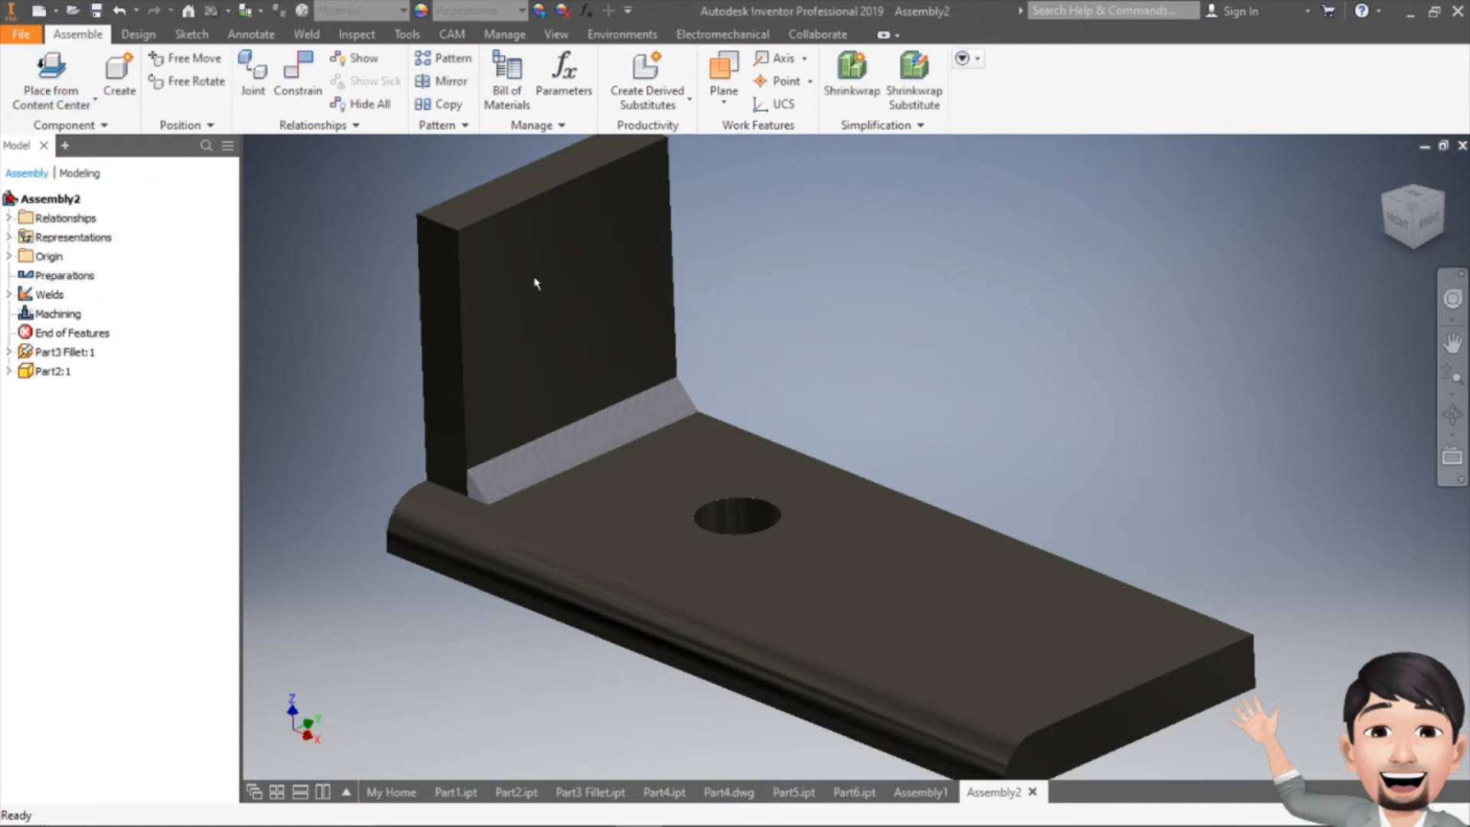
click(79, 100)
click(52, 146)
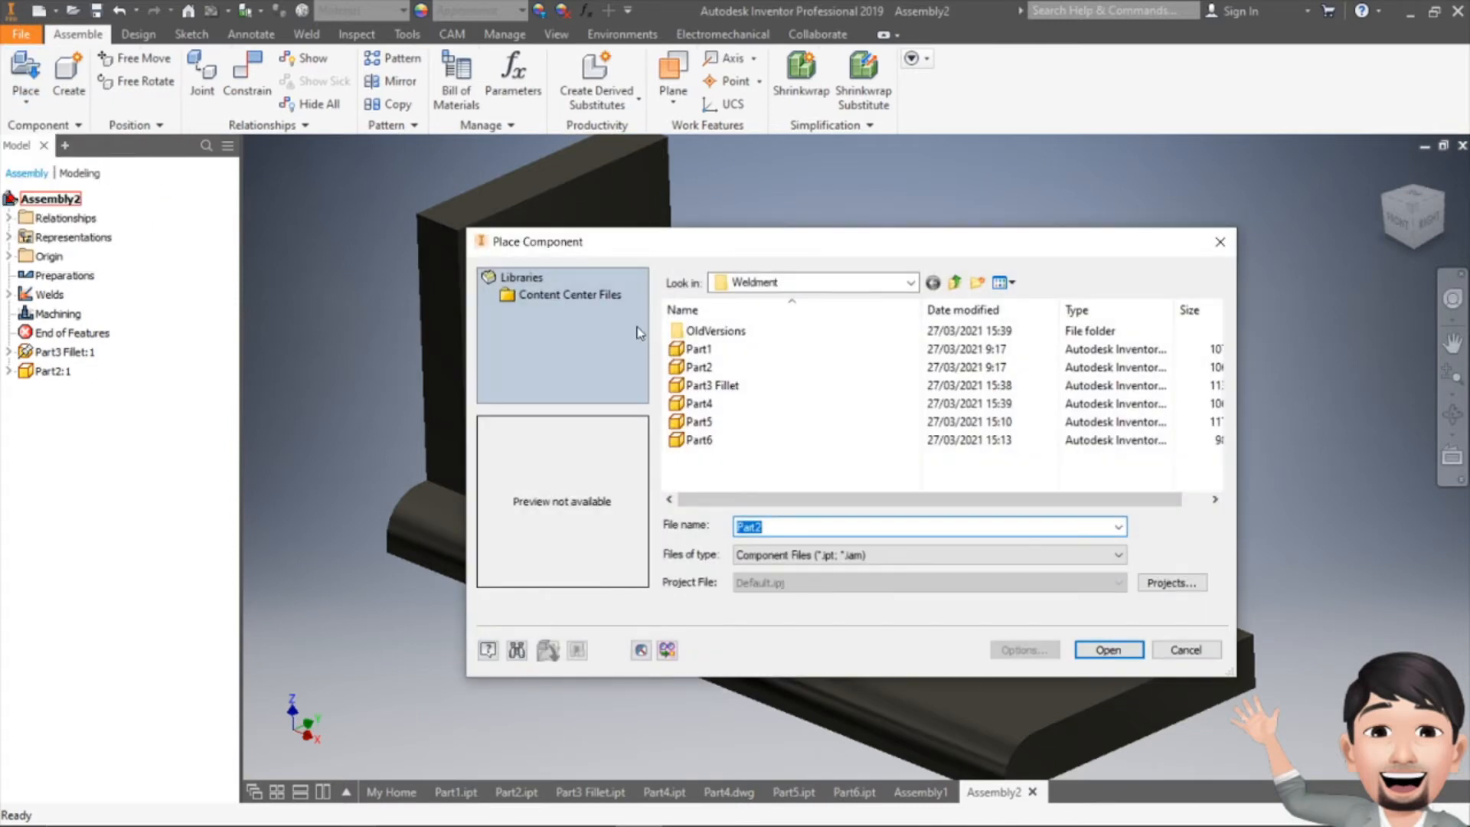
click(704, 385)
click(702, 405)
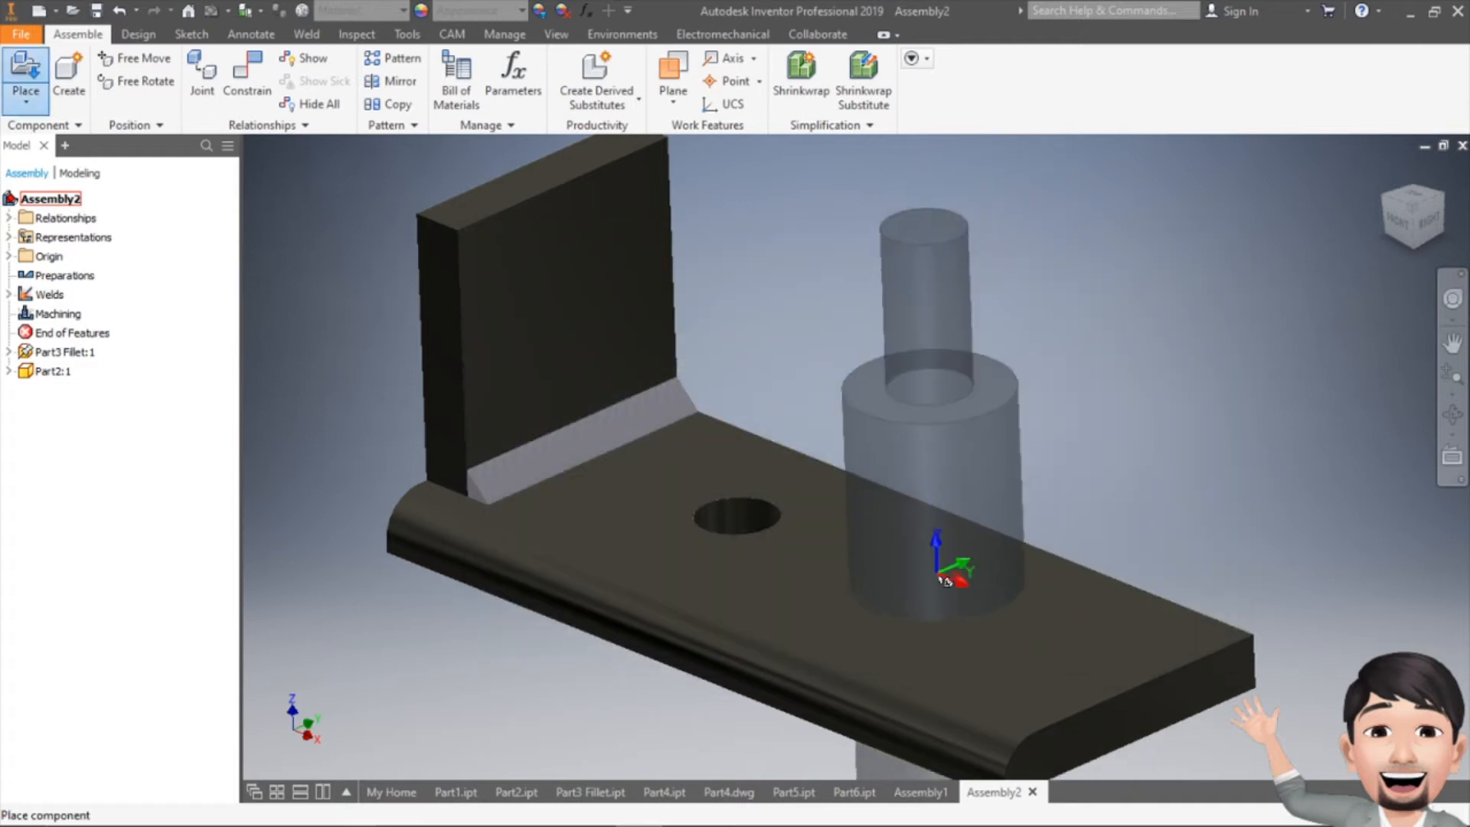
click(987, 582)
key(Escape)
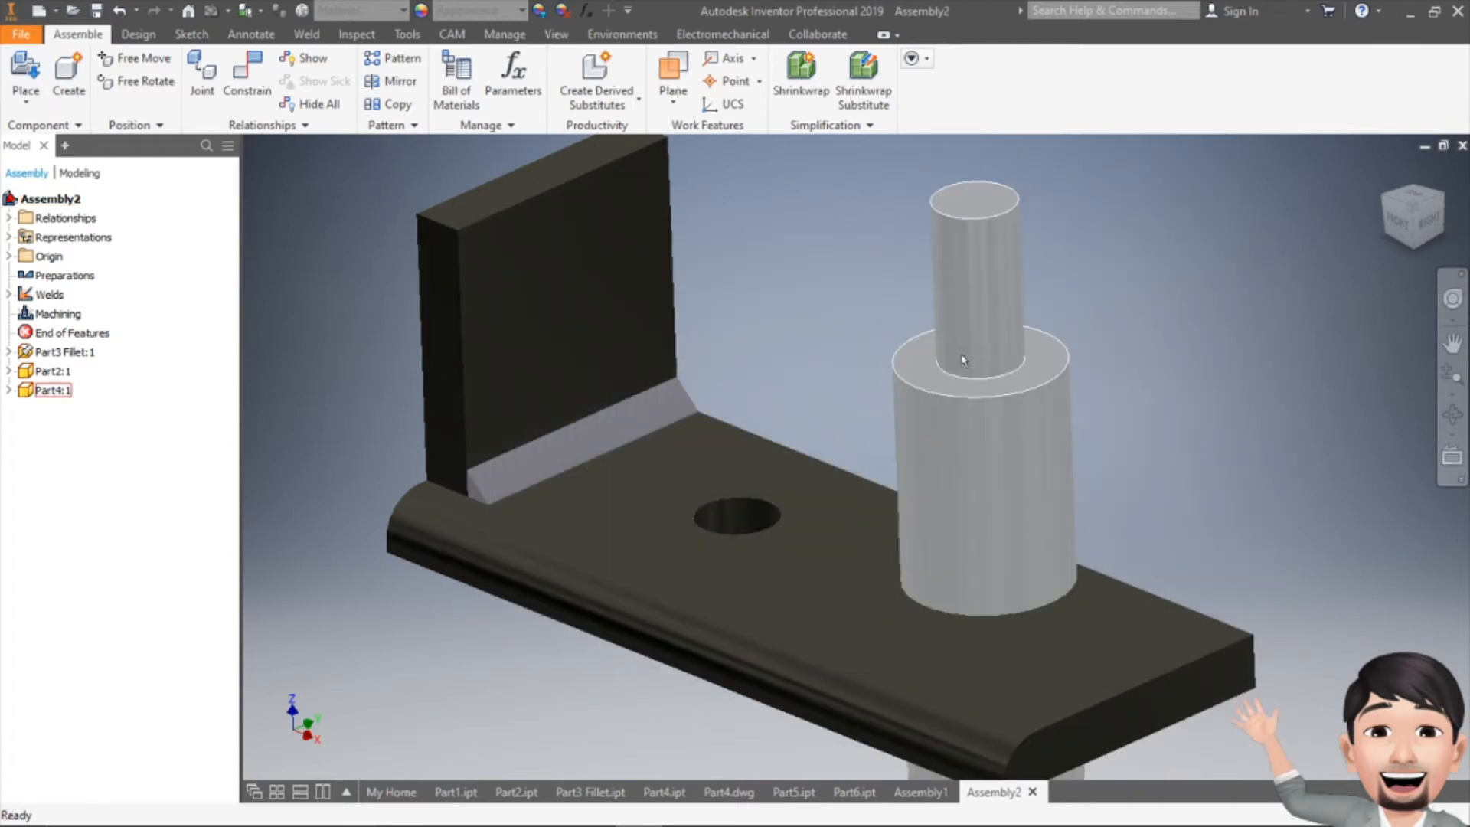
Step: Mate the axis of Part4's thin pin with the axis of the base plate's hole at 0 mm offset
click(246, 76)
click(985, 341)
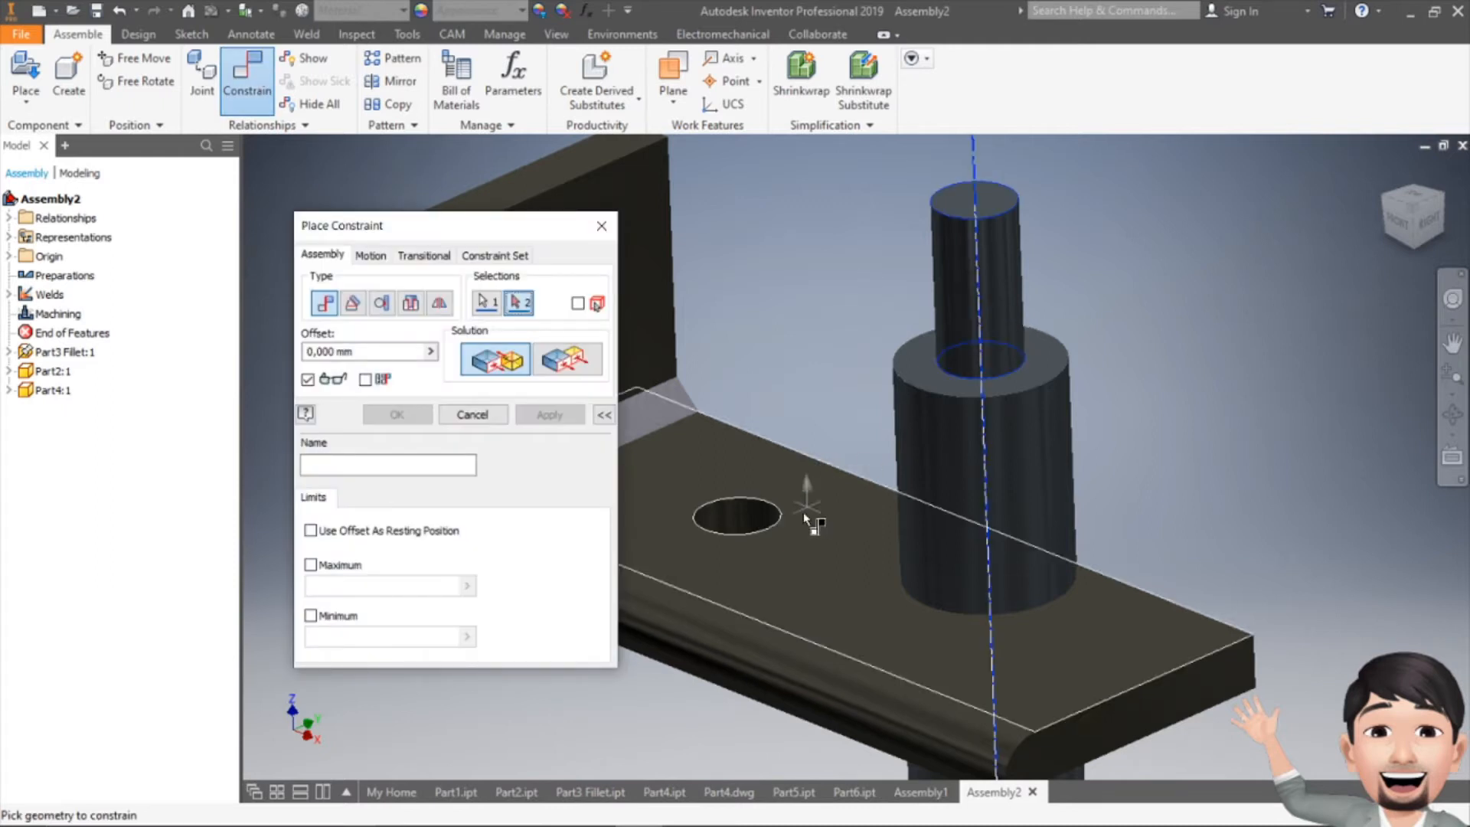
click(759, 525)
scroll(838, 514, down, 5)
click(526, 358)
click(547, 415)
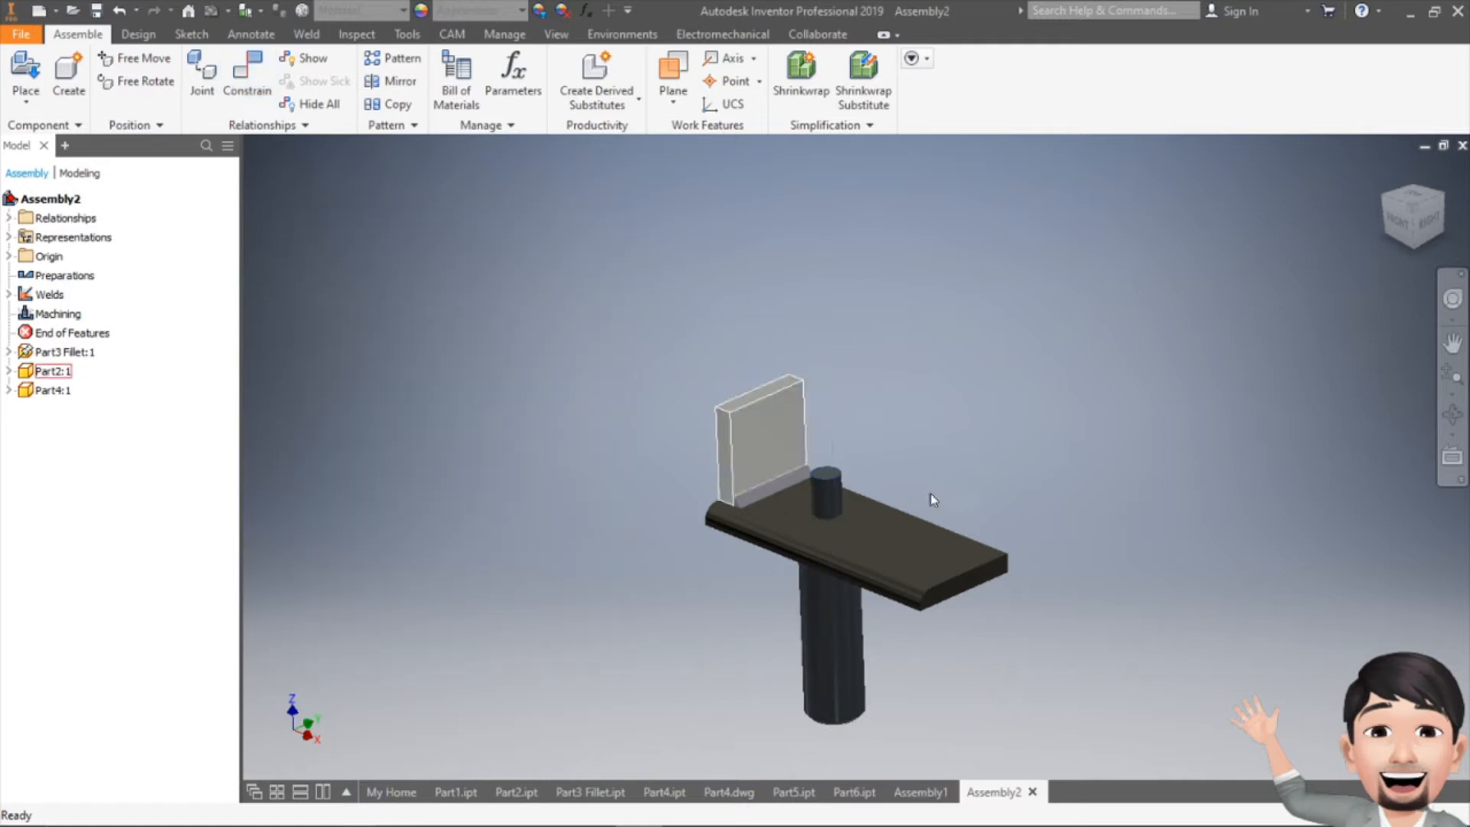
Step: Slide Part4 along the hole axis and mate its shoulder face with the base plate's underside at 0 mm offset
drag(839, 502, 892, 410)
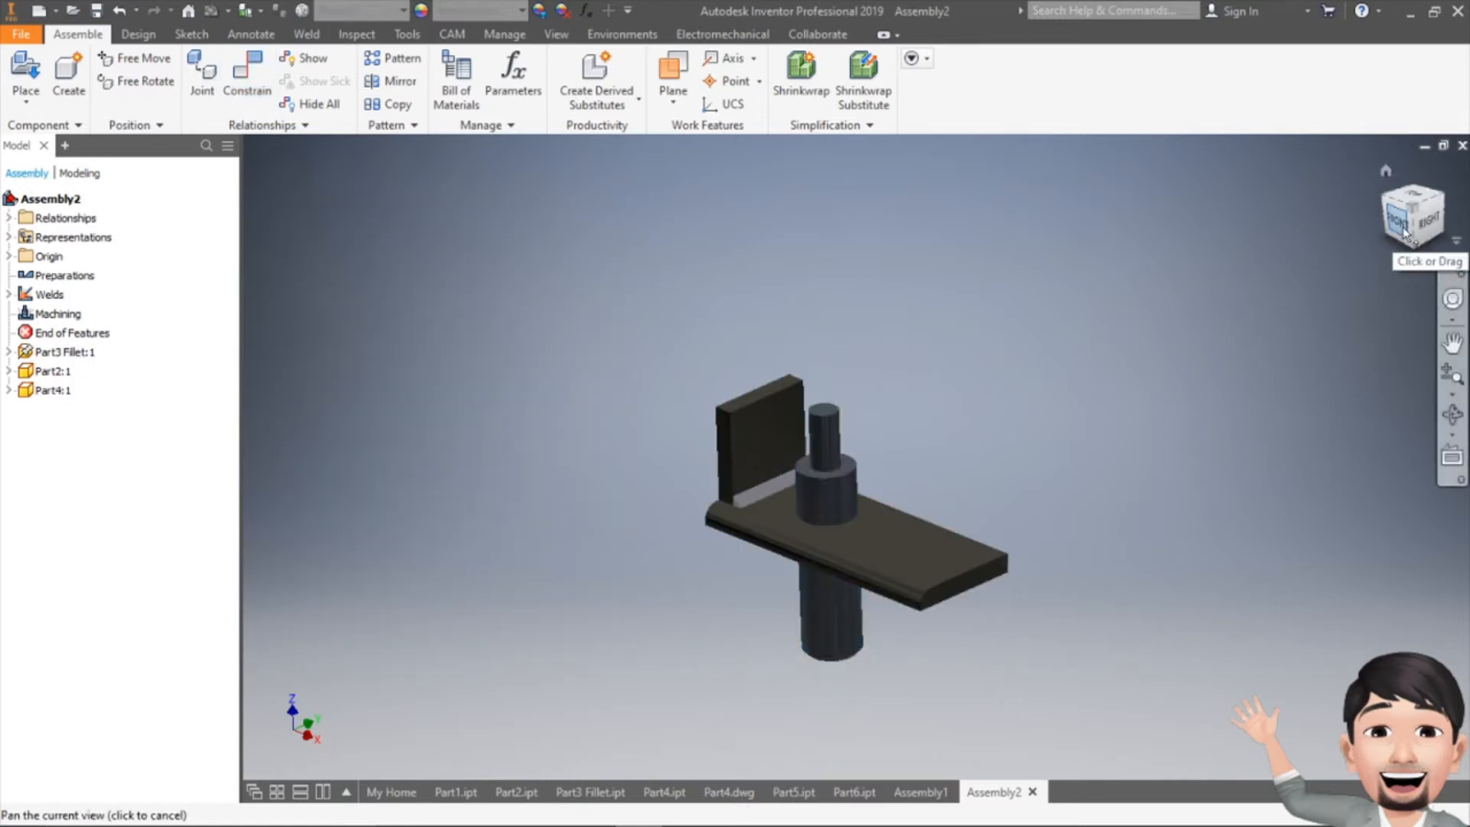
click(253, 91)
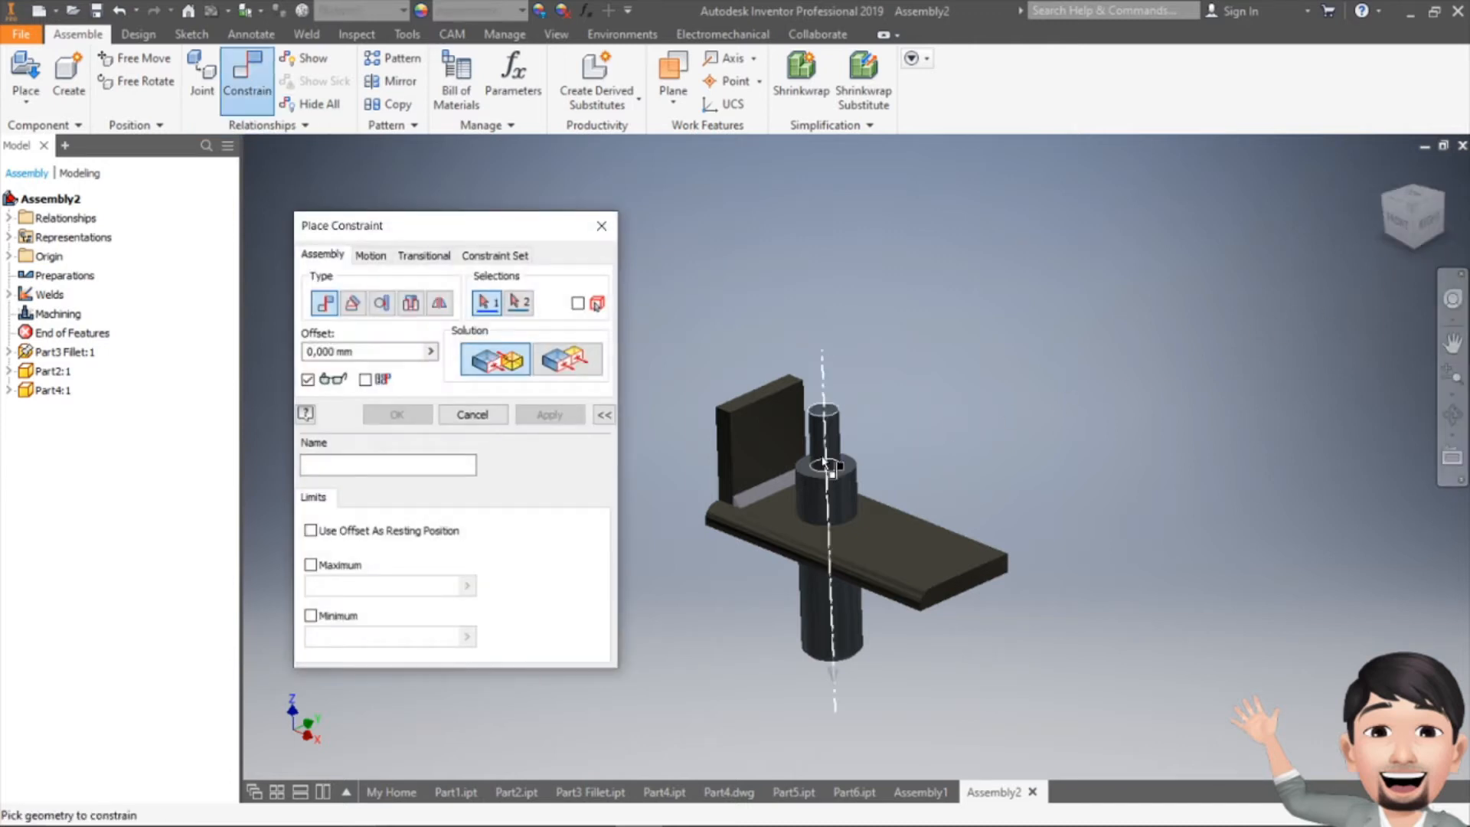
scroll(862, 479, down, 5)
click(928, 499)
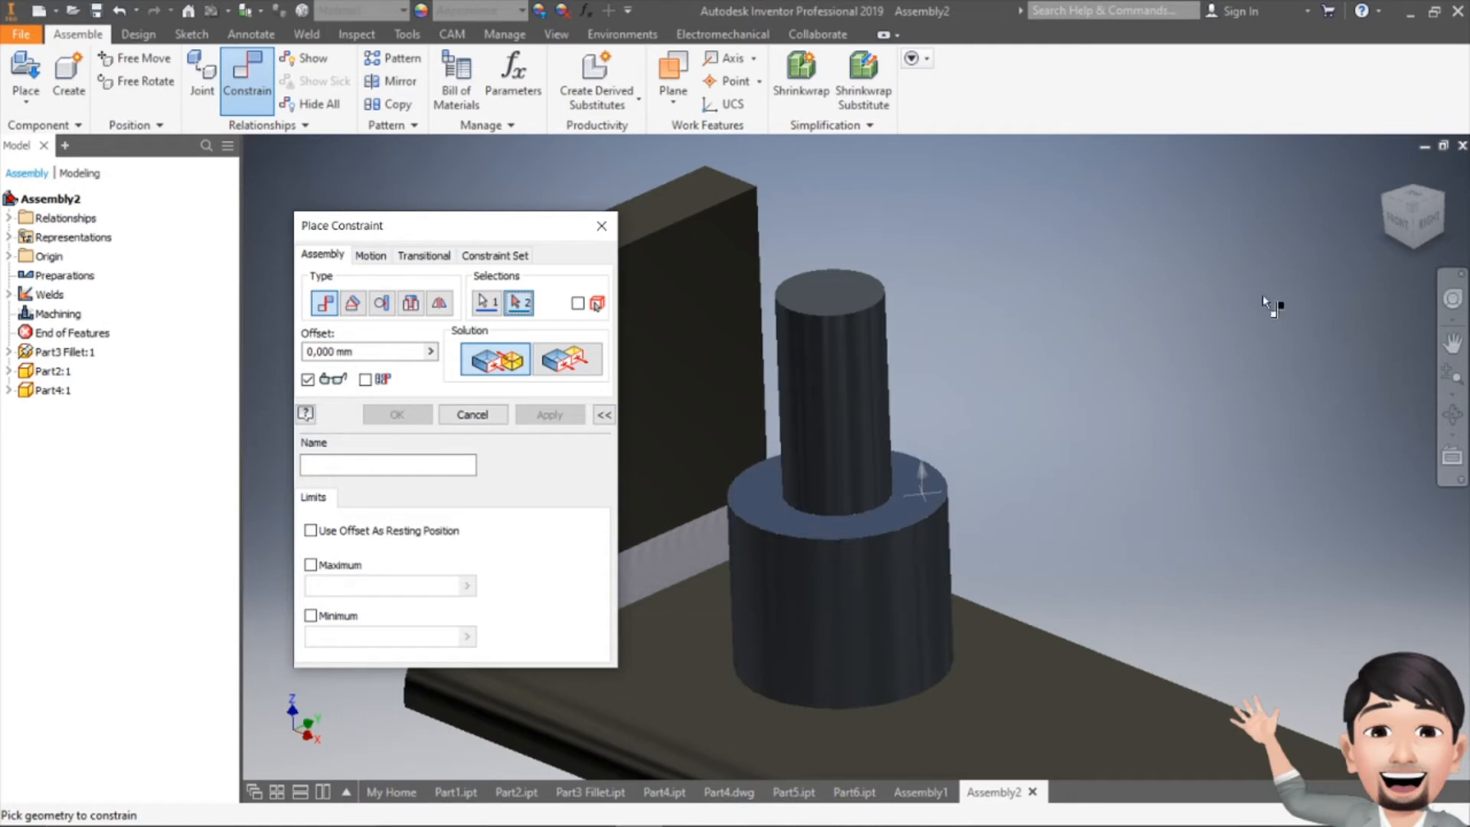
drag(1413, 222, 1390, 245)
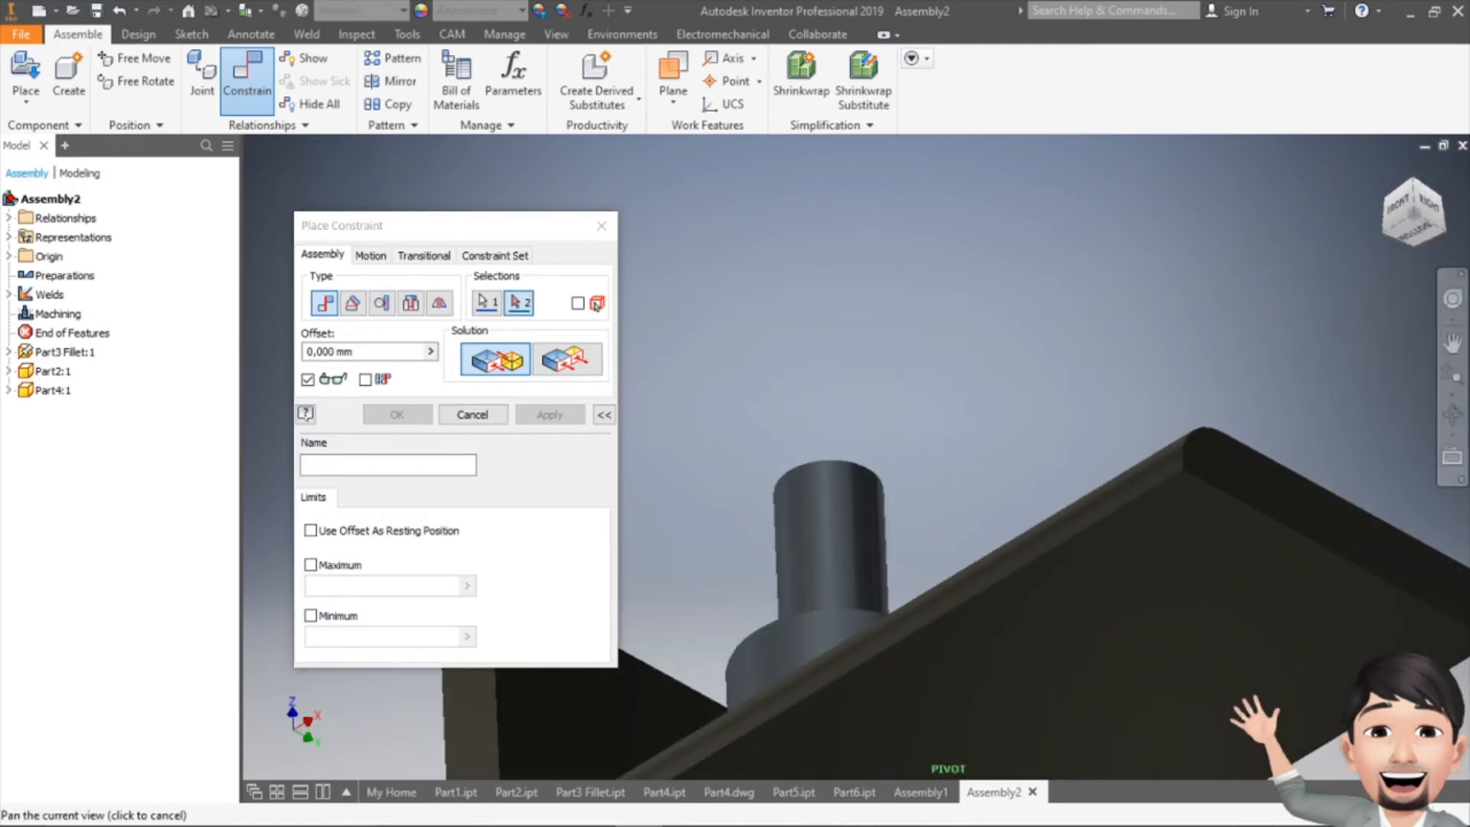
click(996, 640)
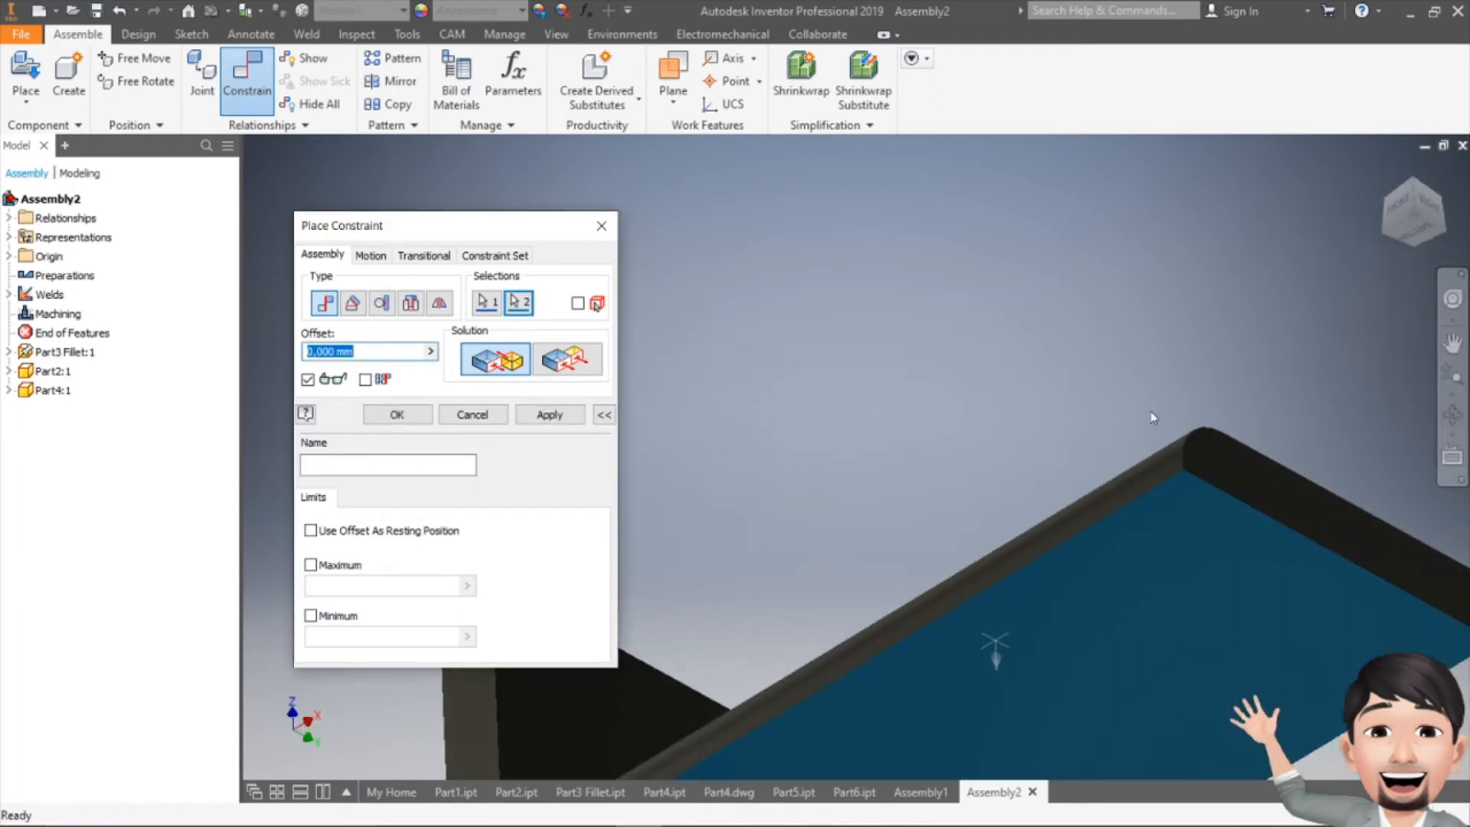
scroll(1110, 438, up, 3)
click(548, 417)
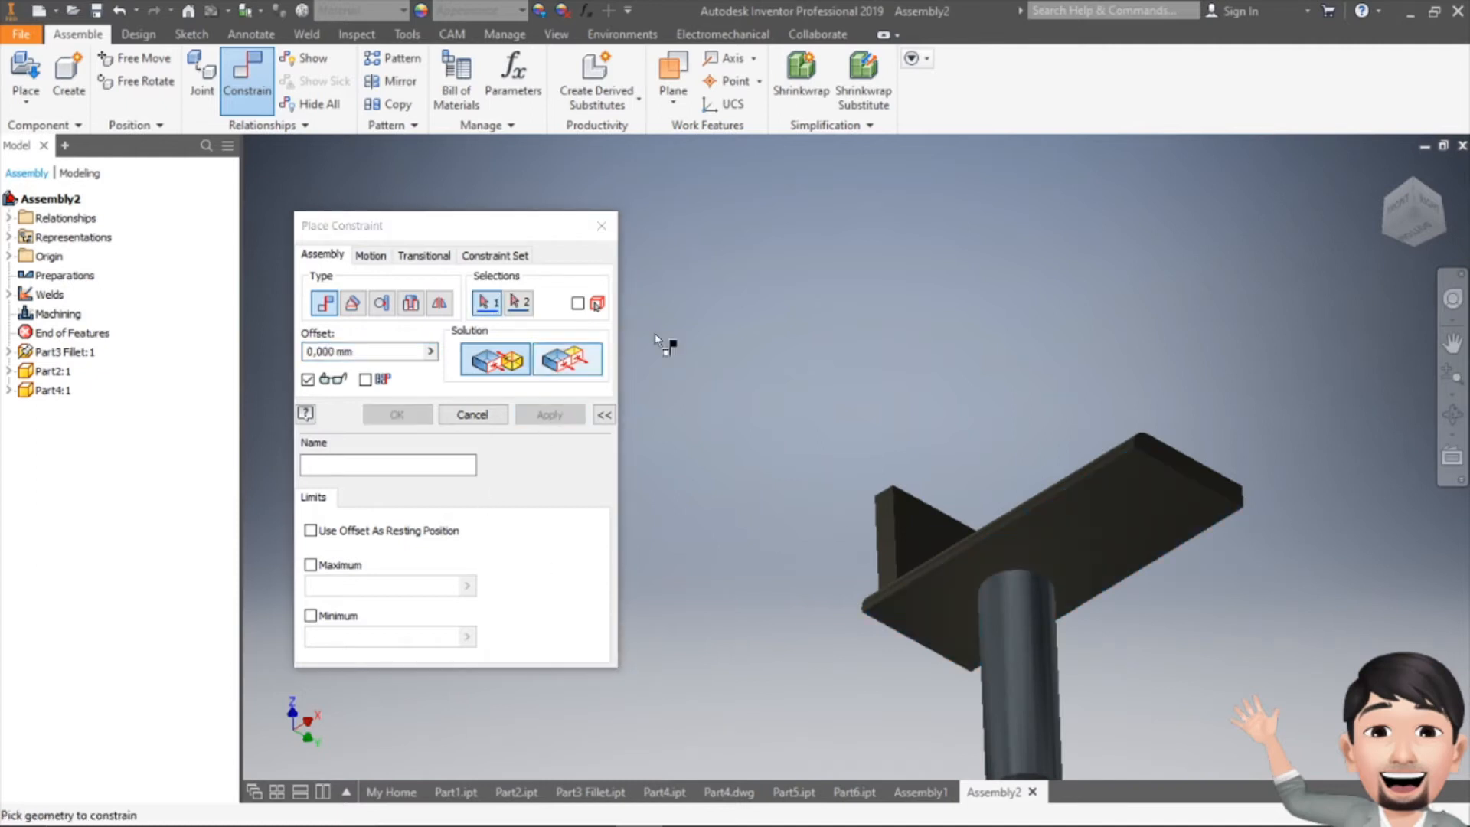
drag(1401, 218, 1392, 261)
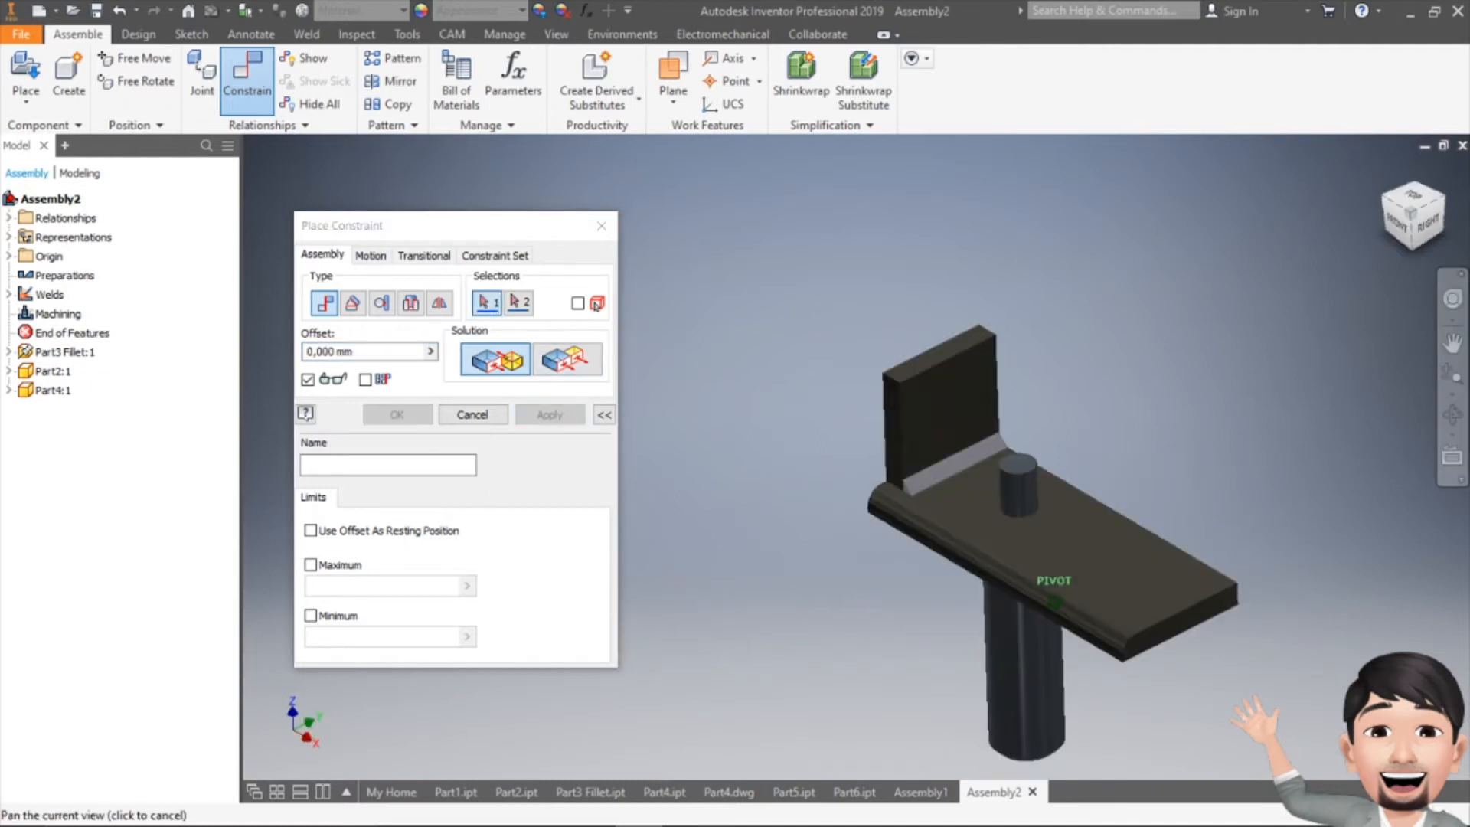
click(473, 414)
Step: Start a fillet weld with the cylindrical face of Part4's pin as the first face and the base plate's top face as the second
scroll(1061, 554, down, 5)
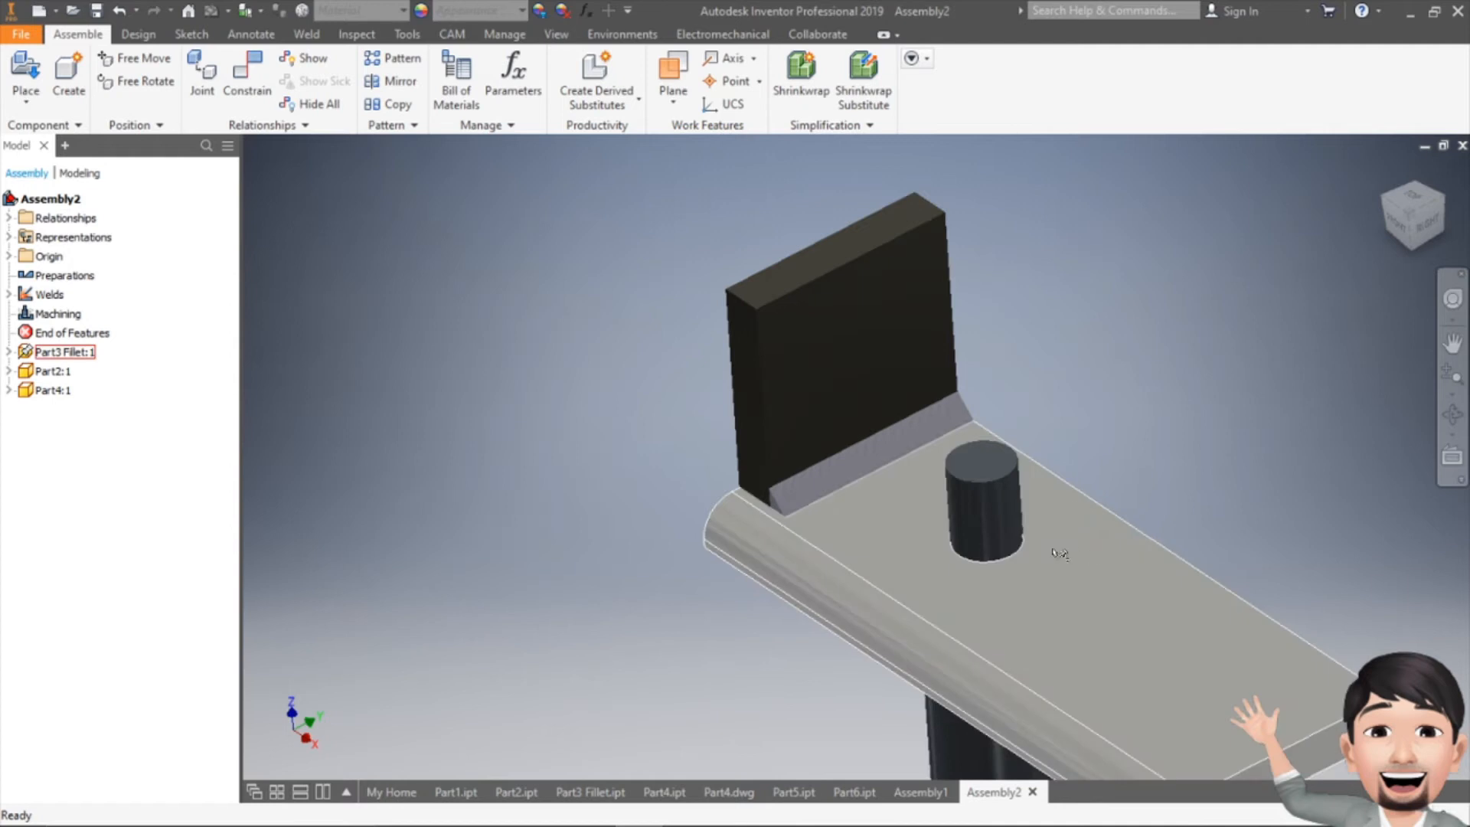
middle_drag(1027, 565, 817, 551)
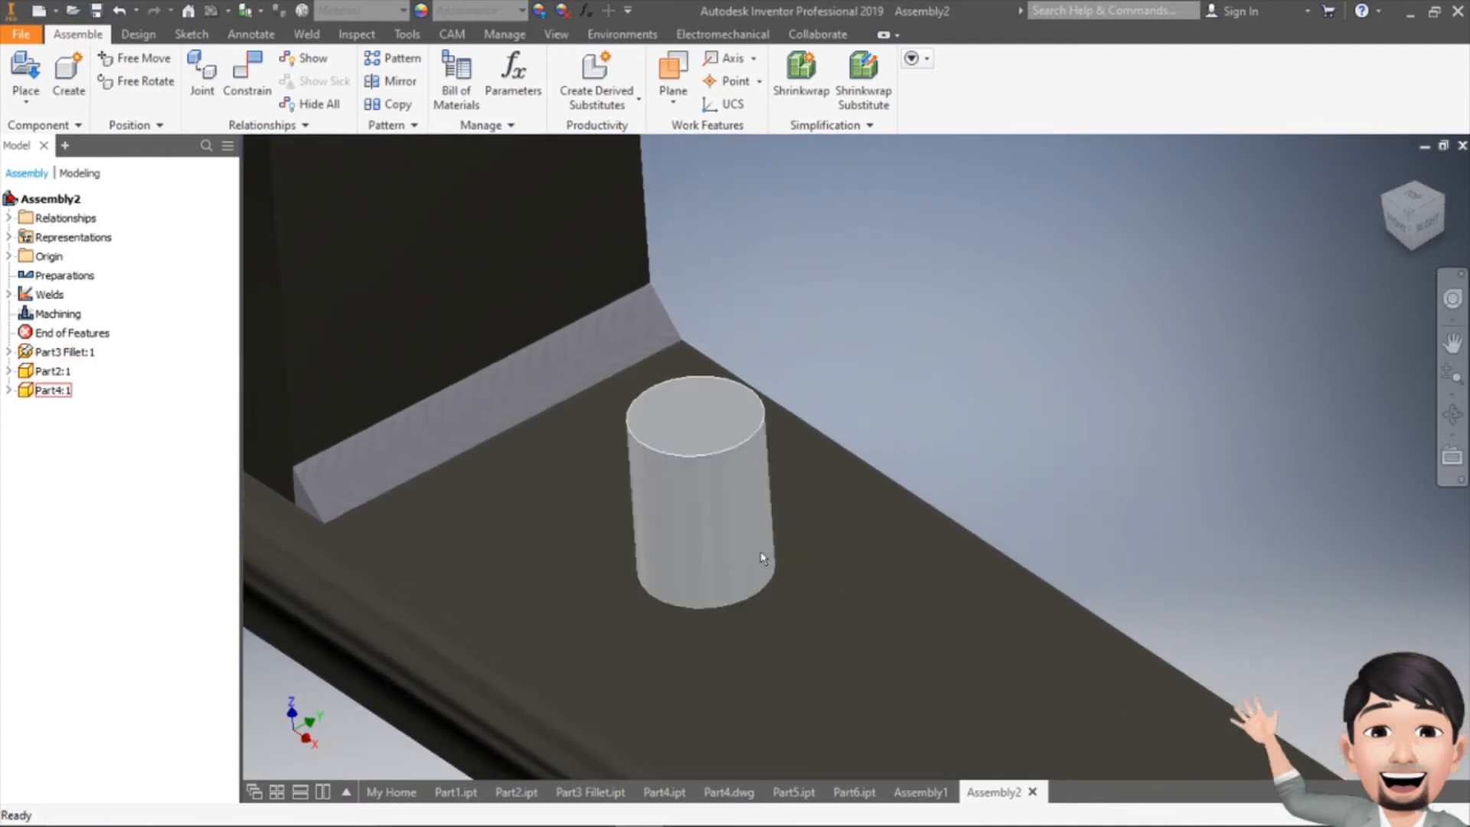
scroll(847, 494, up, 5)
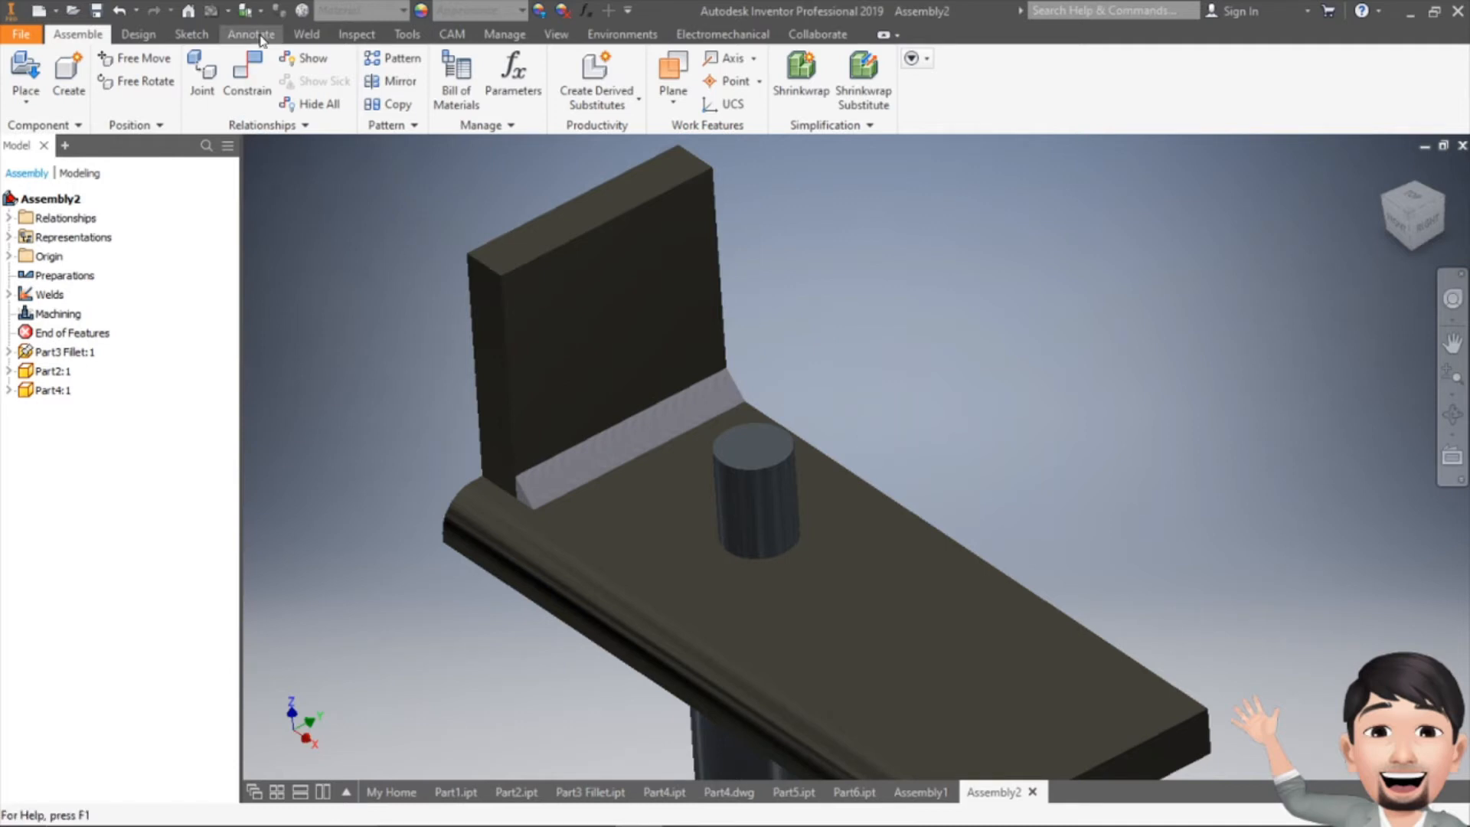
click(300, 35)
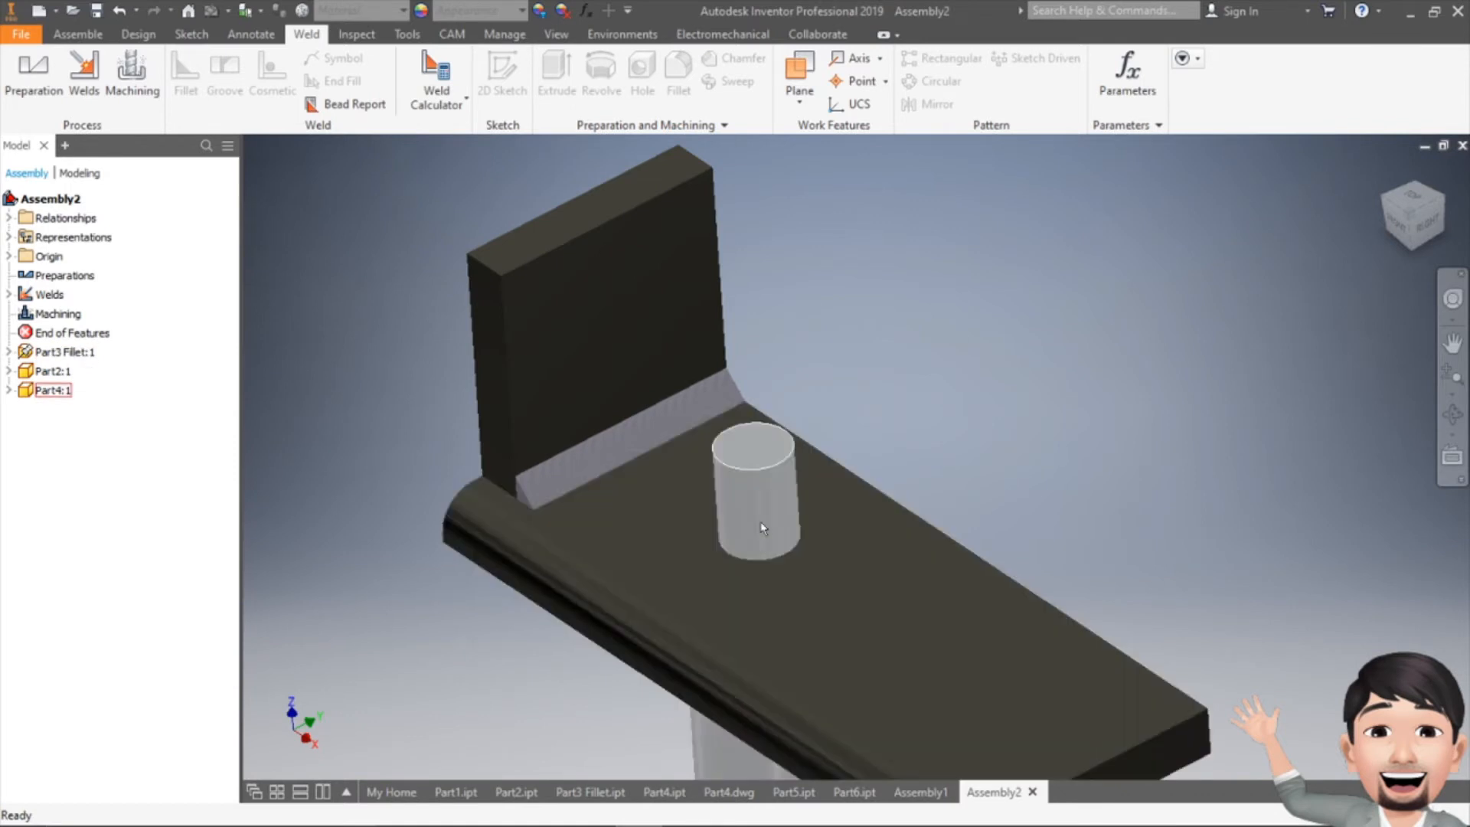
mouse_move(794, 556)
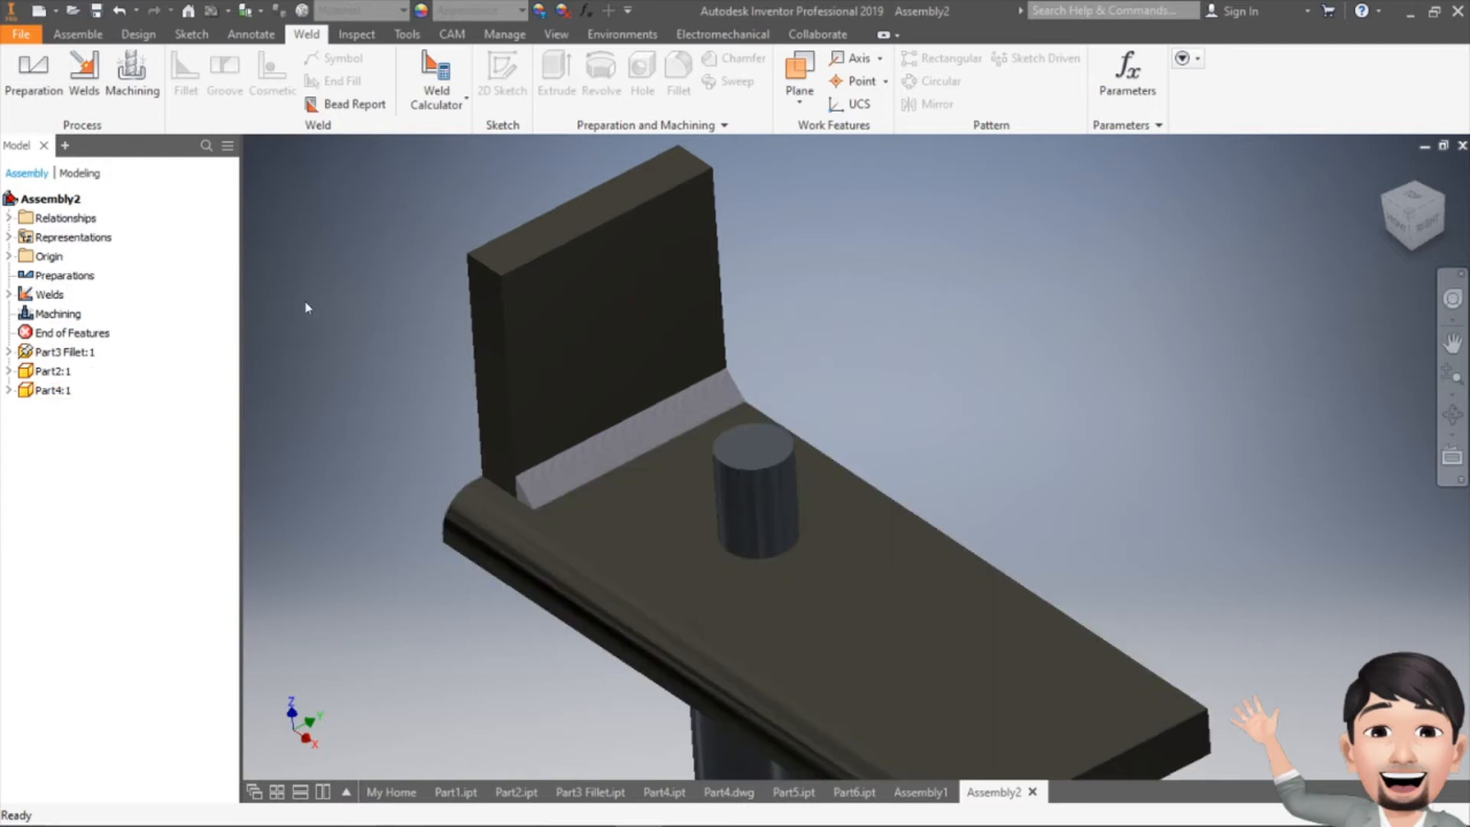
click(84, 77)
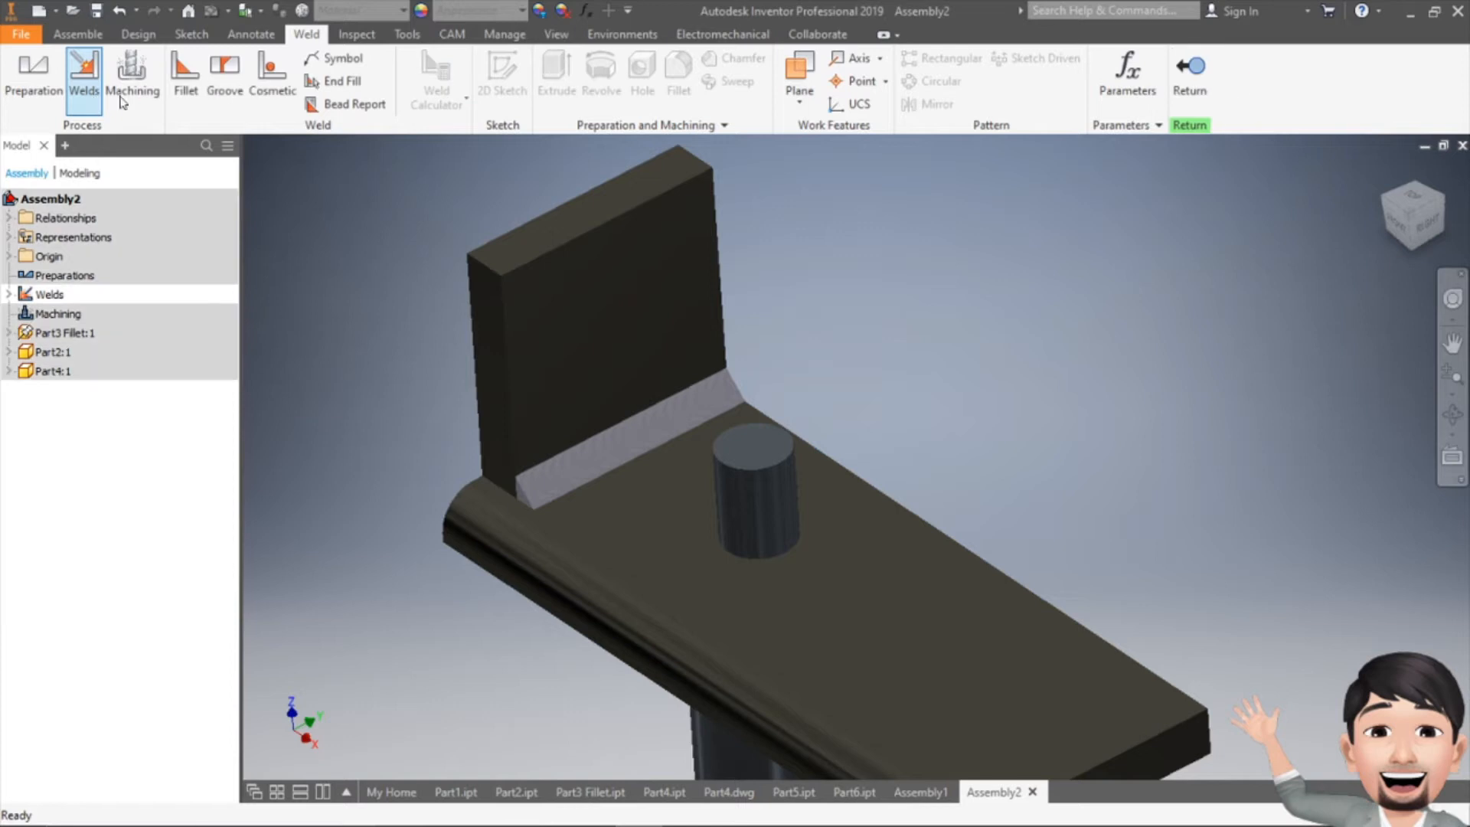
click(176, 83)
click(789, 511)
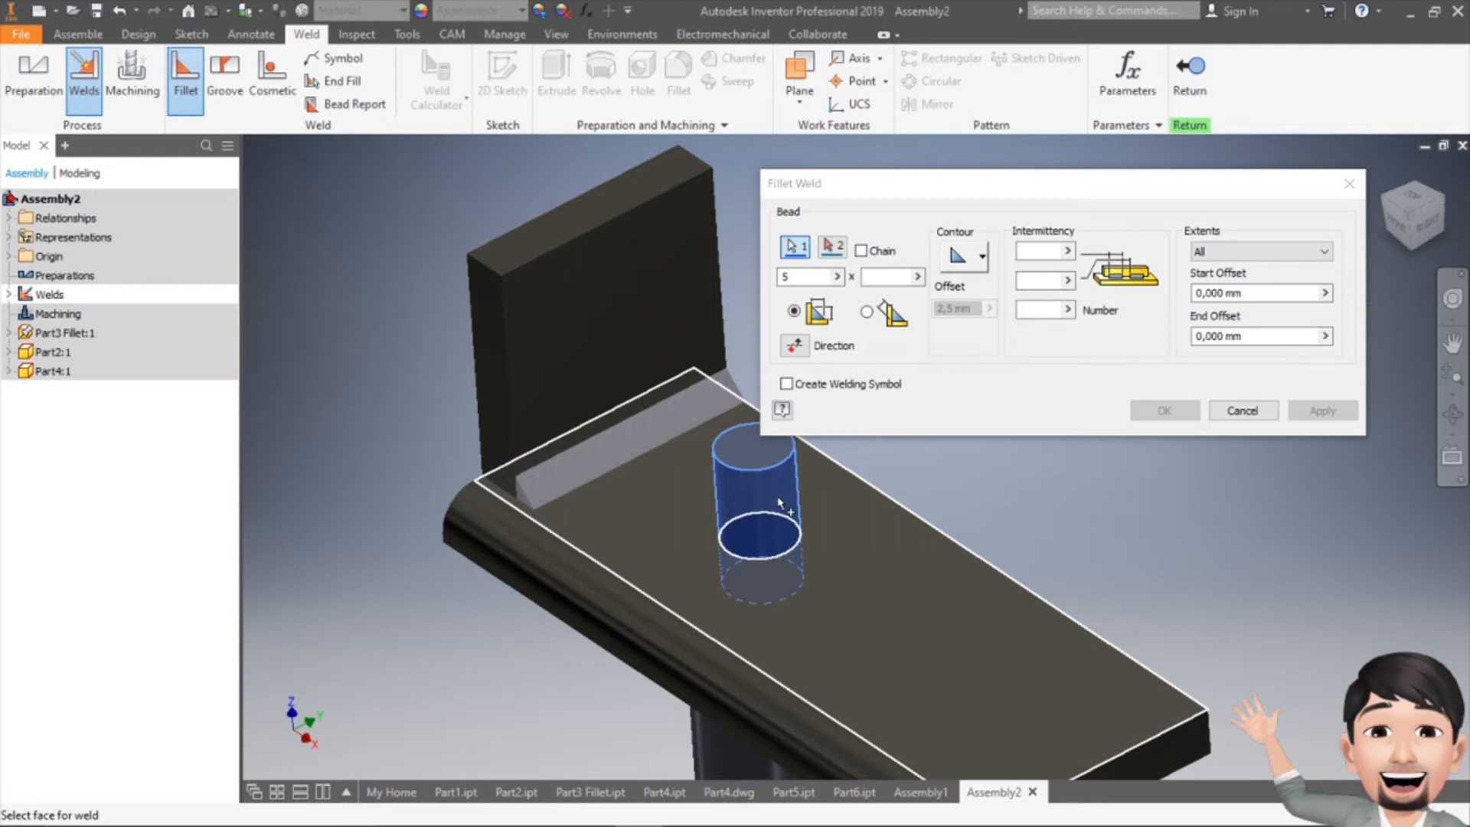
mouse_move(810, 533)
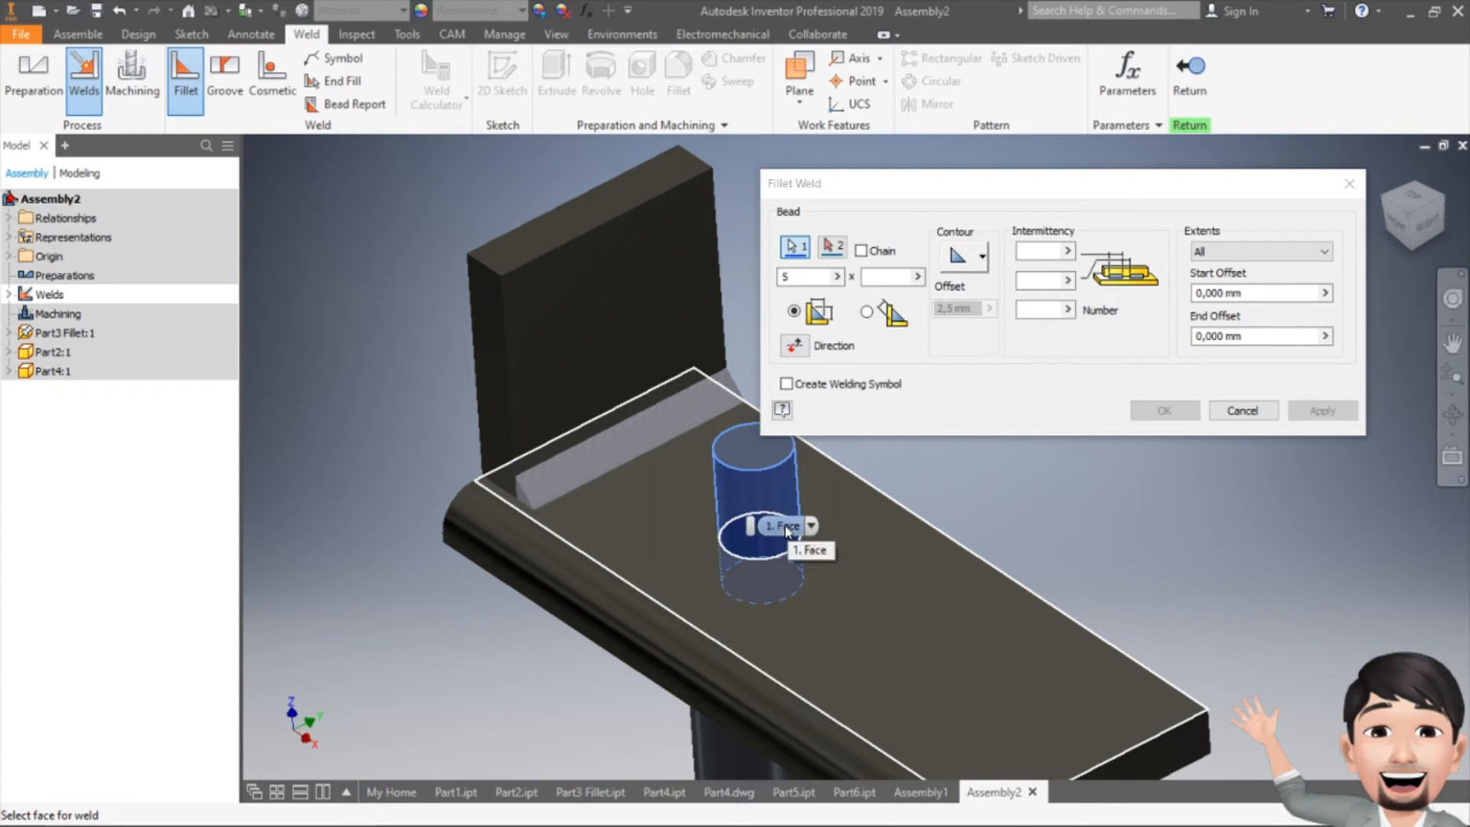
right_click(879, 510)
click(891, 521)
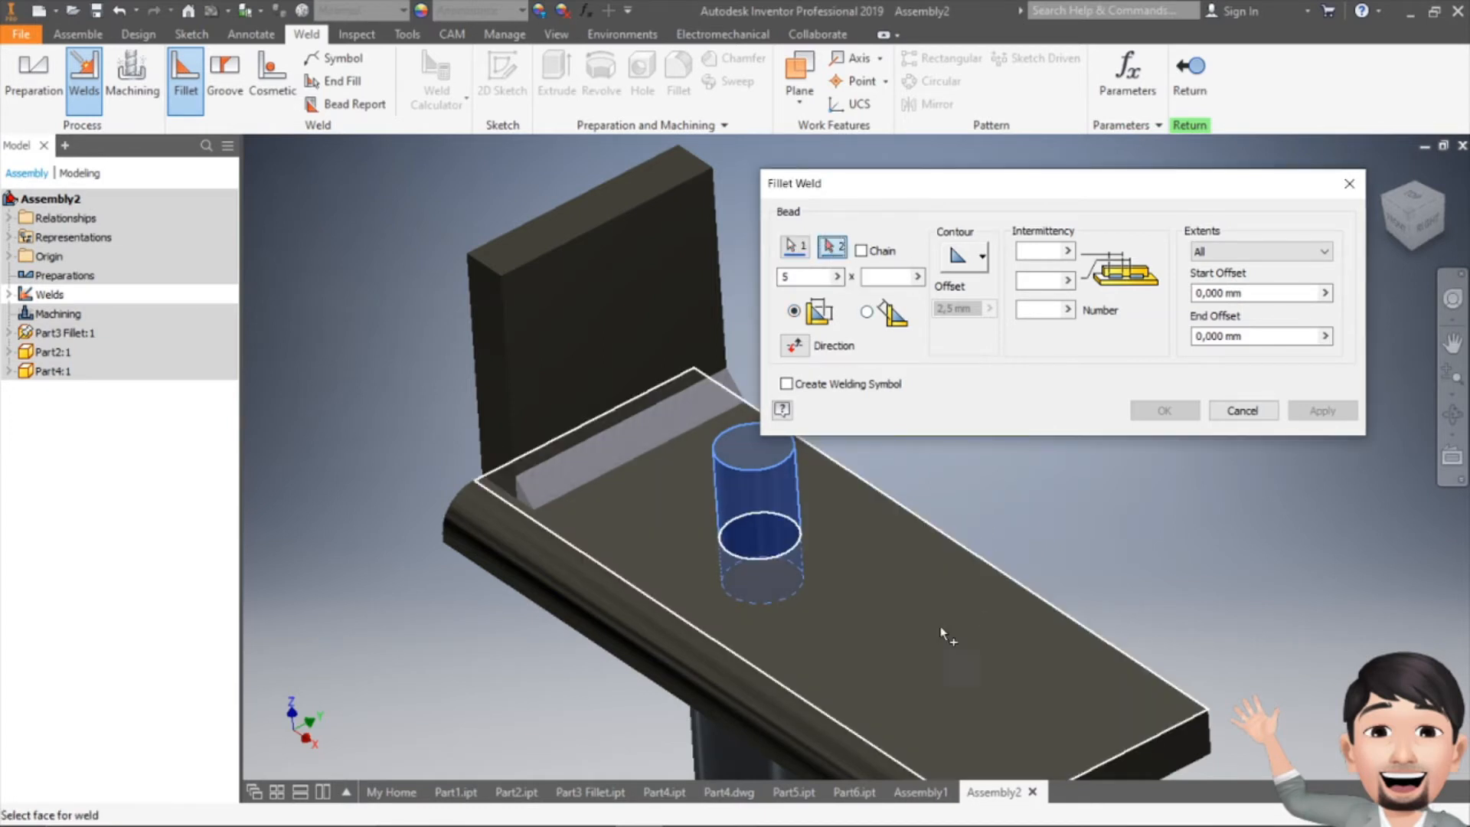
click(858, 626)
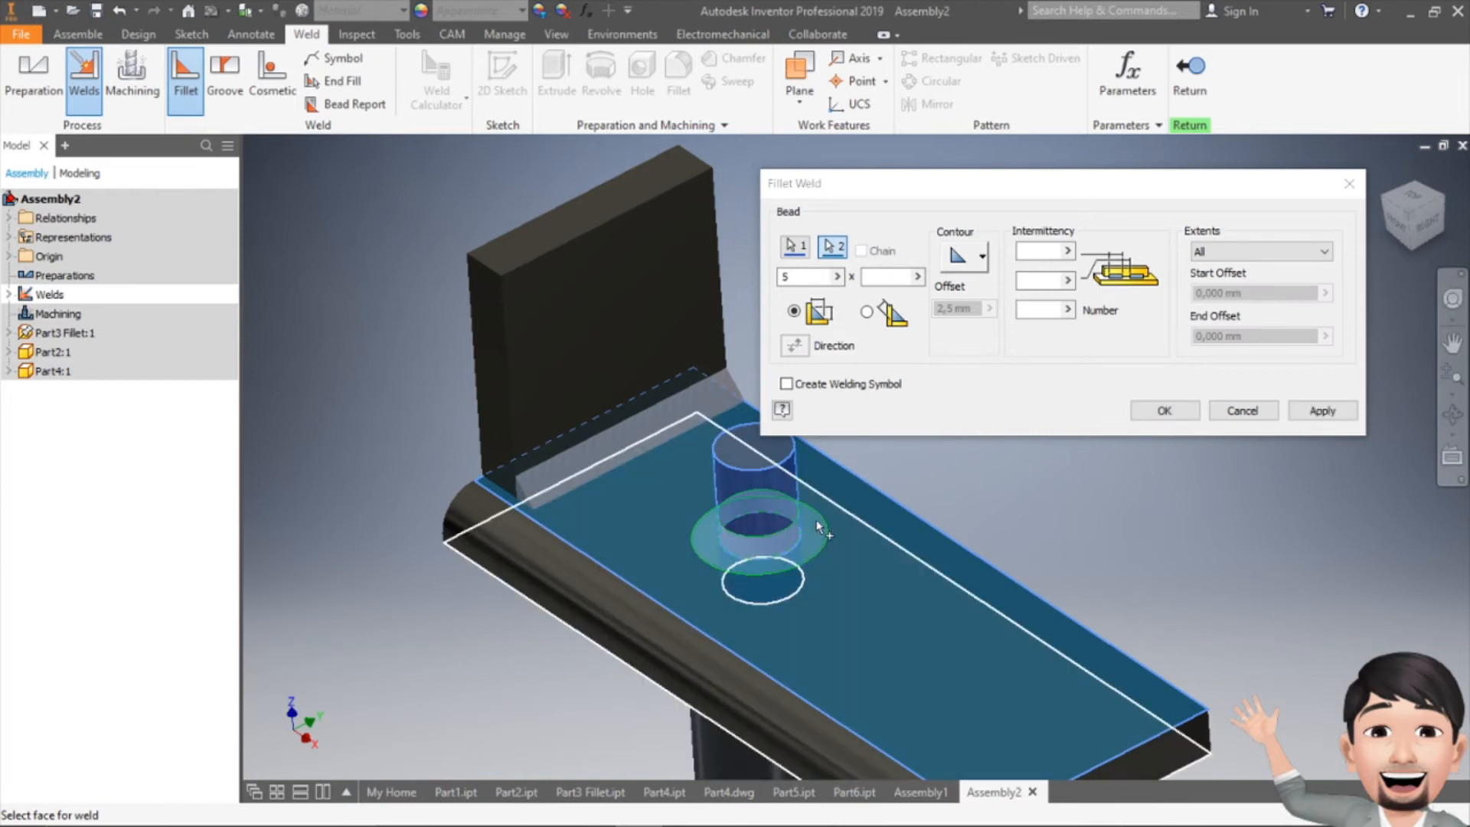
Step: Try a leg size of 2 mm, set it back to 5 mm, and create the fillet bead around Part4's pin
double_click(820, 275)
text(2)
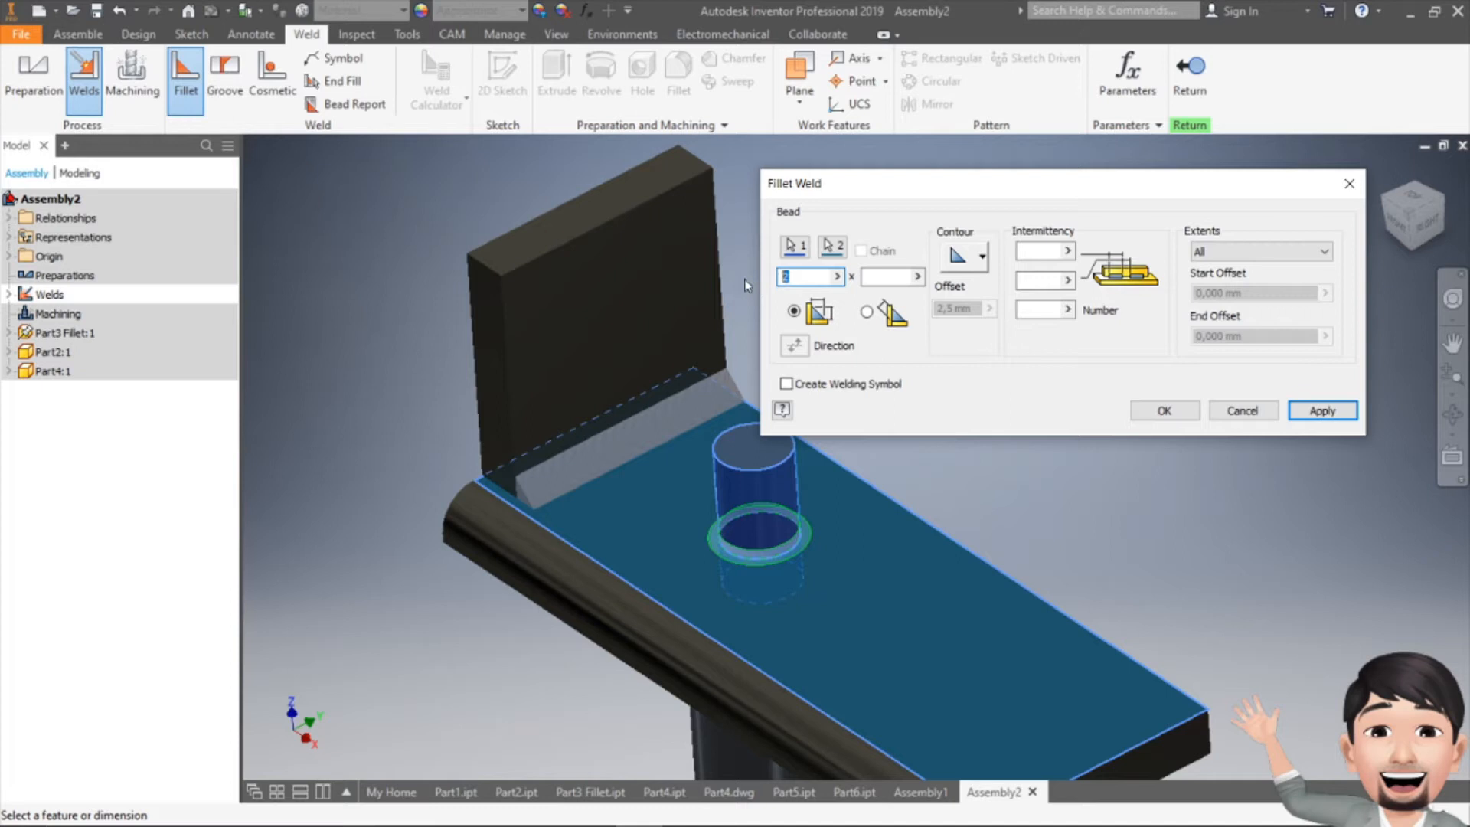
text(5)
click(1323, 411)
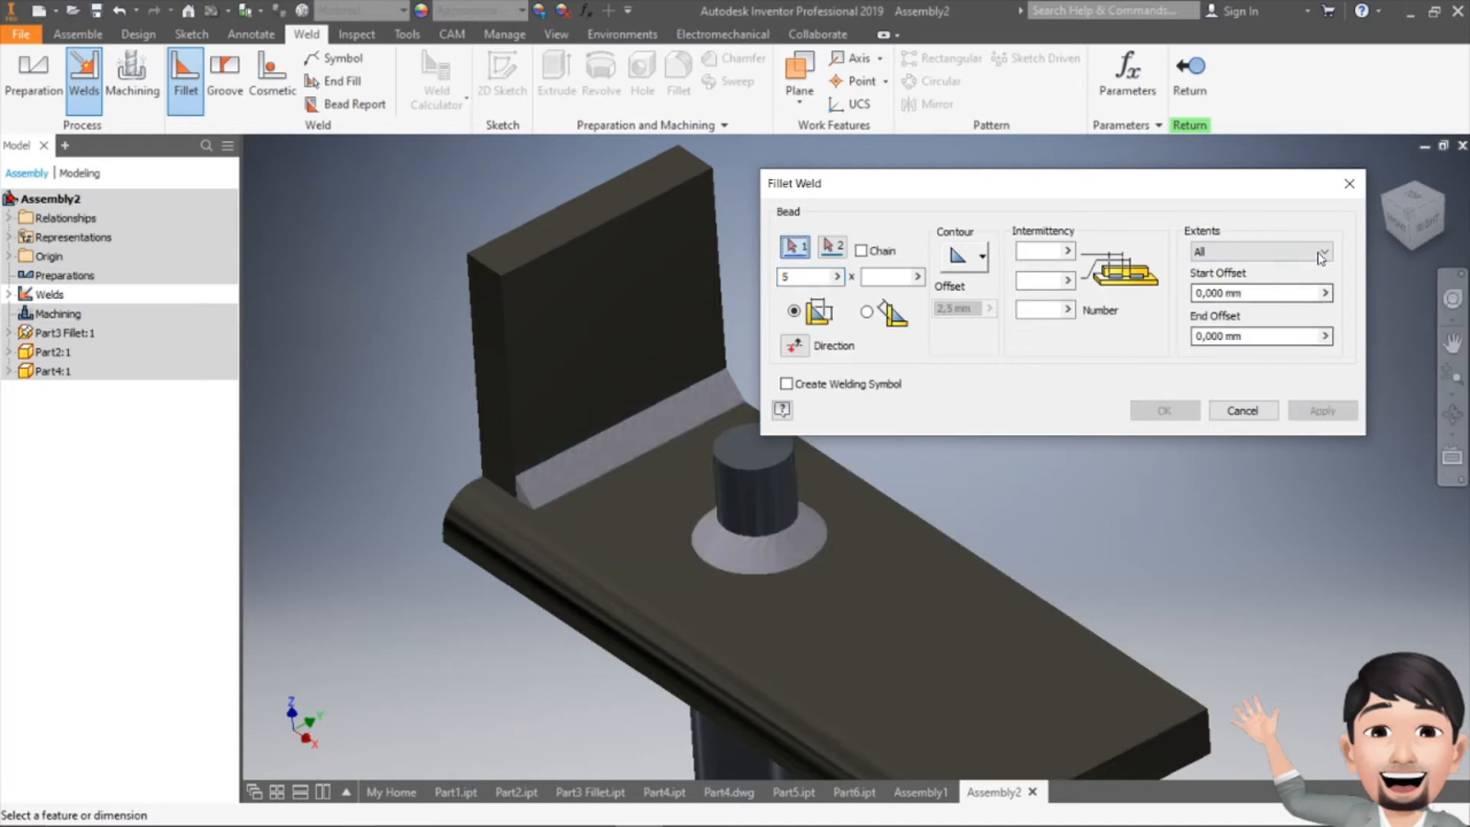
click(1350, 183)
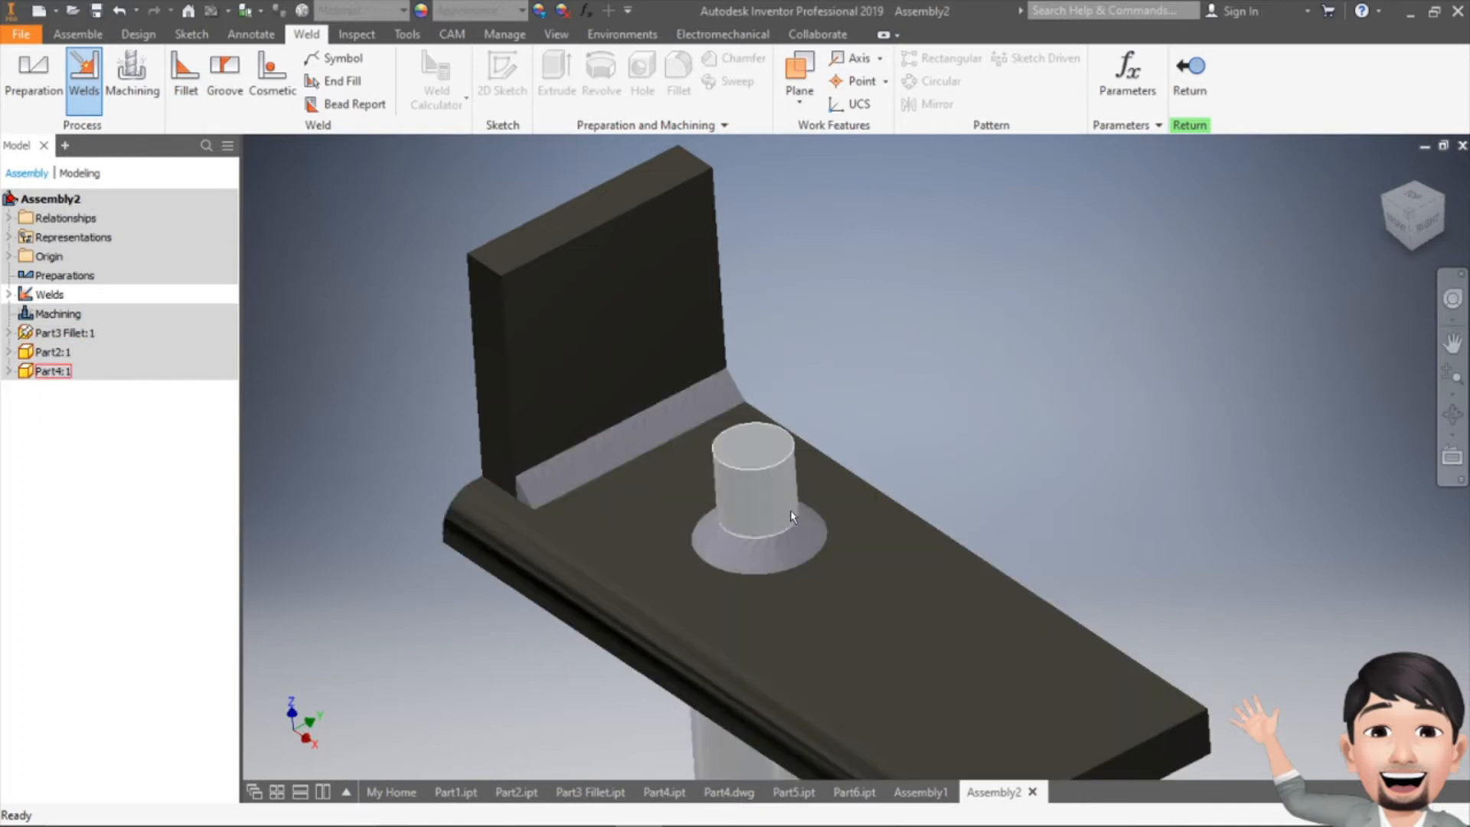
Step: Examine the new weld bead in the assembly and the chamfered thick end of the shaft in Part4.ipt, and return to Assembly2
middle_drag(1162, 327, 1181, 400)
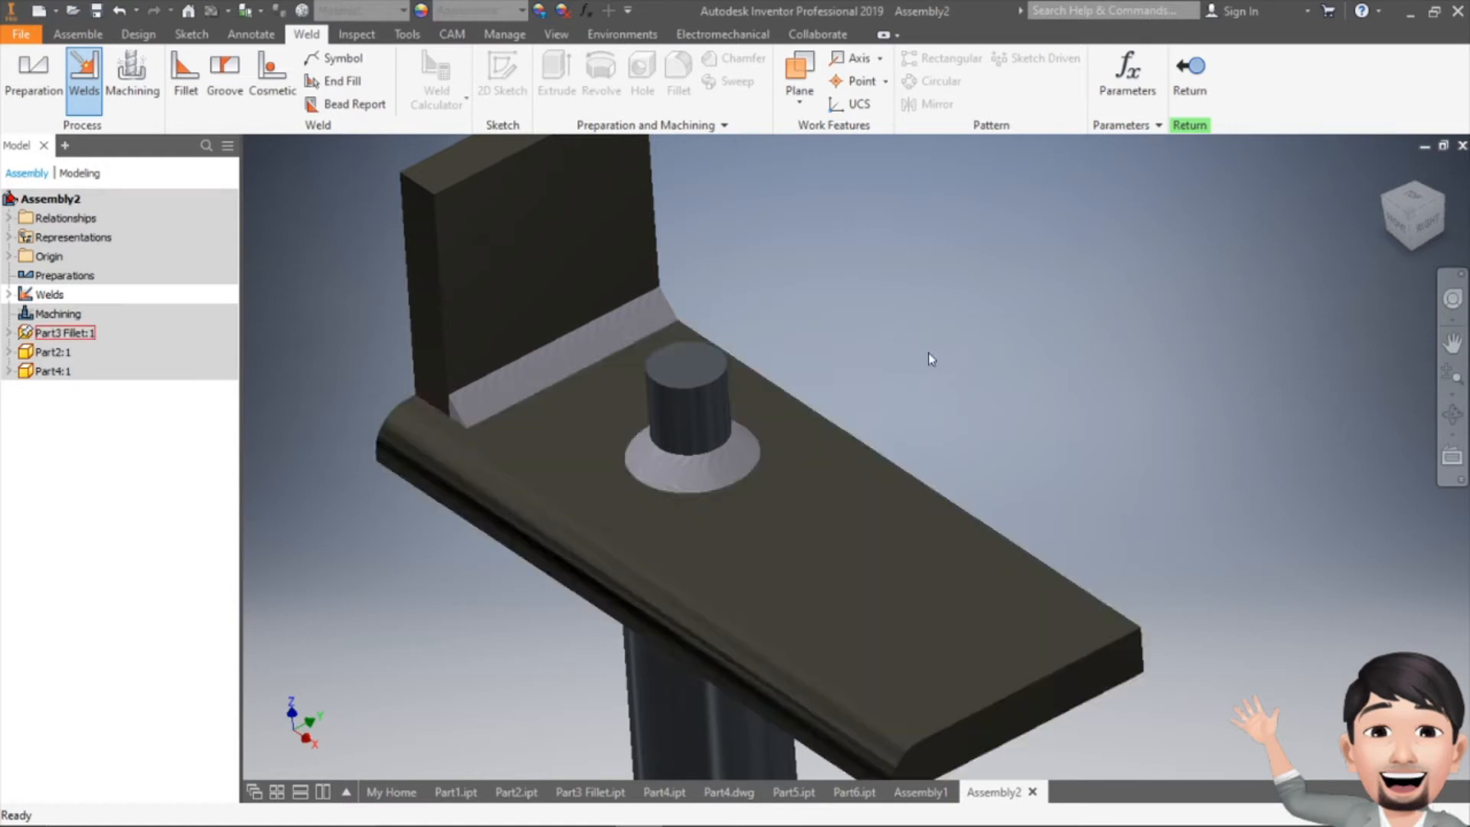
scroll(1025, 373, up, 3)
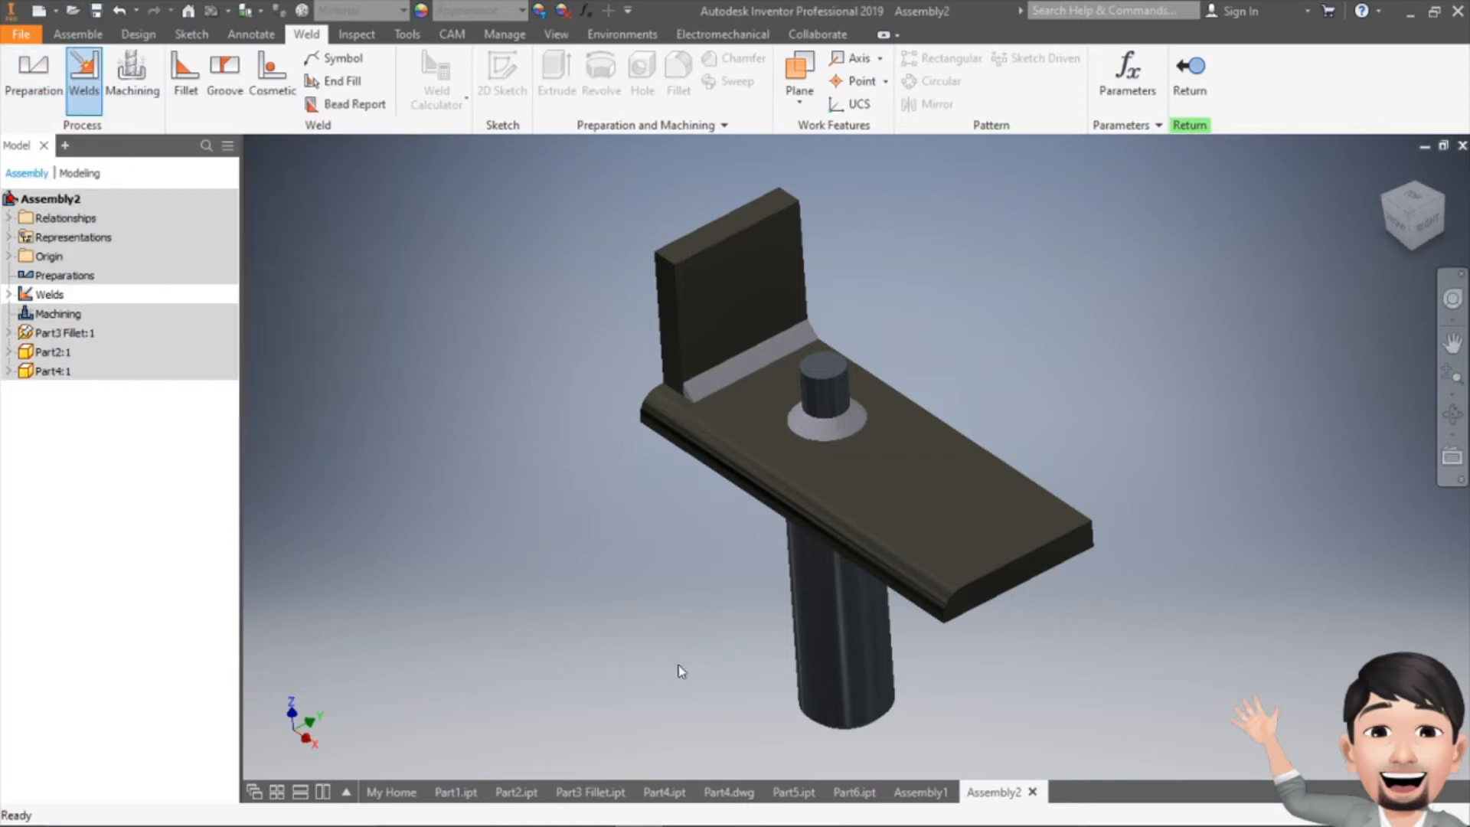
click(656, 793)
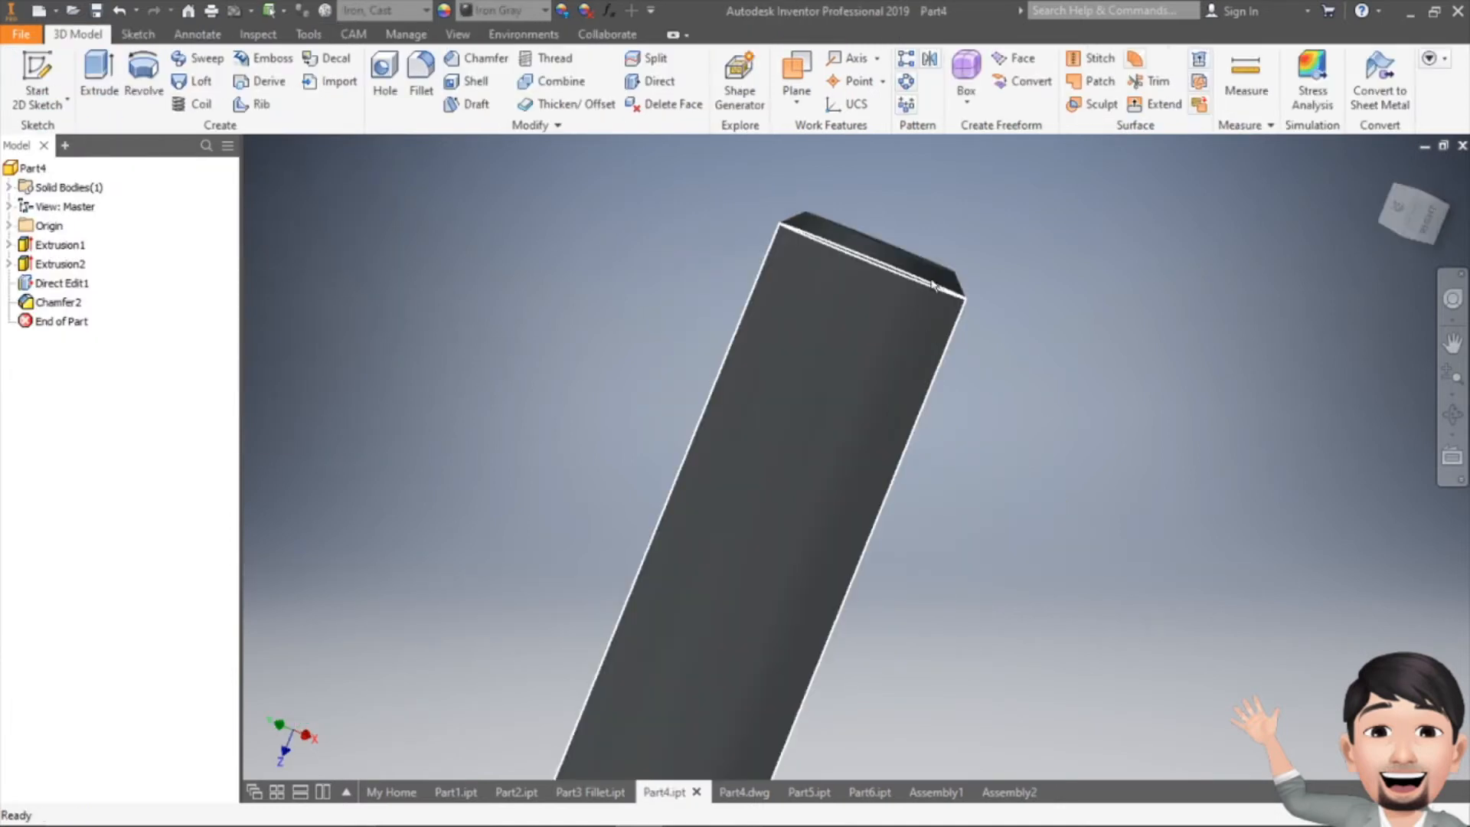
scroll(799, 589, up, 3)
scroll(833, 585, down, 3)
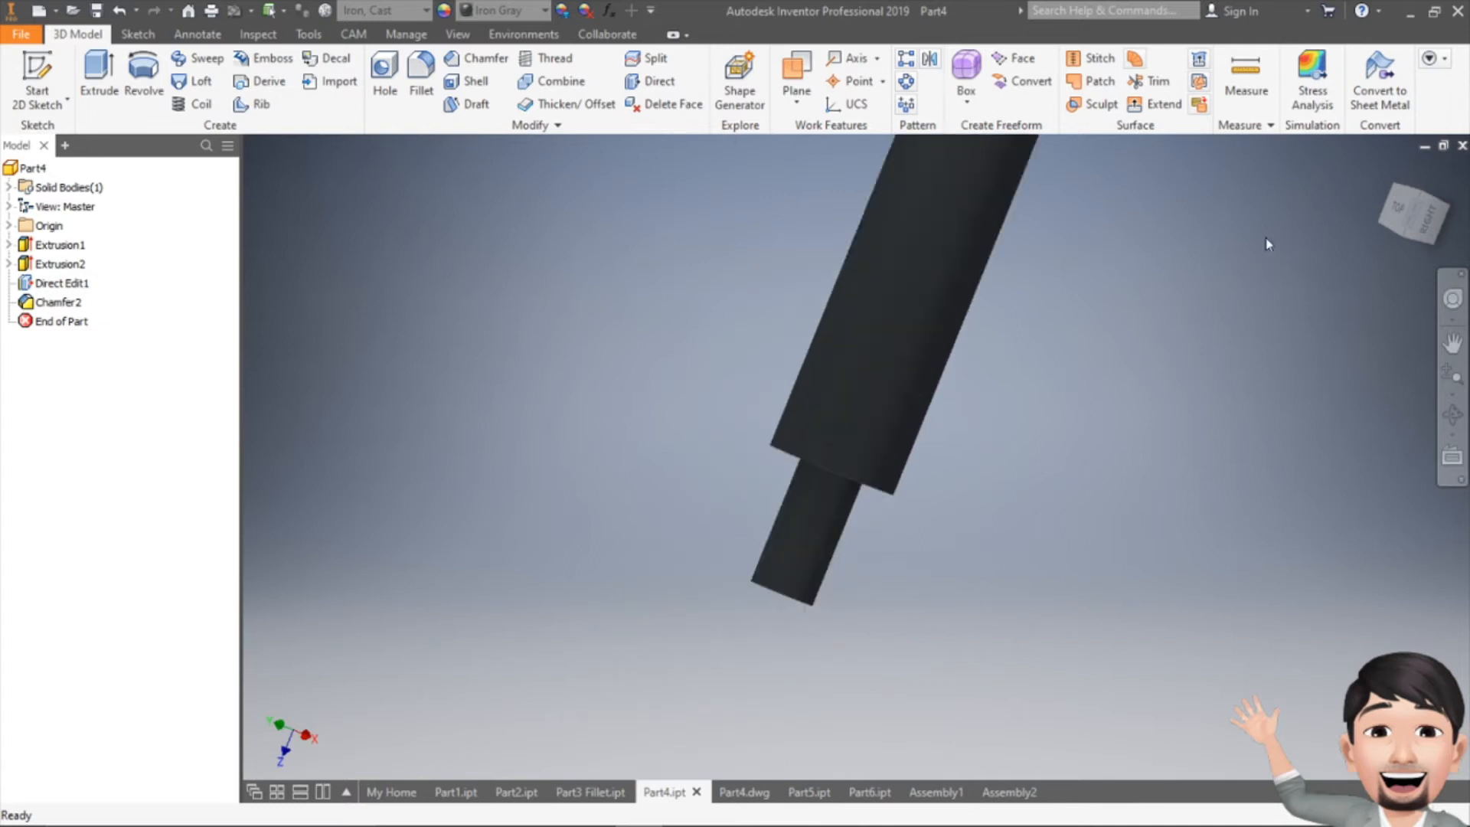
mouse_move(1410, 209)
mouse_down()
mouse_move(1406, 162)
mouse_move(1369, 149)
mouse_up()
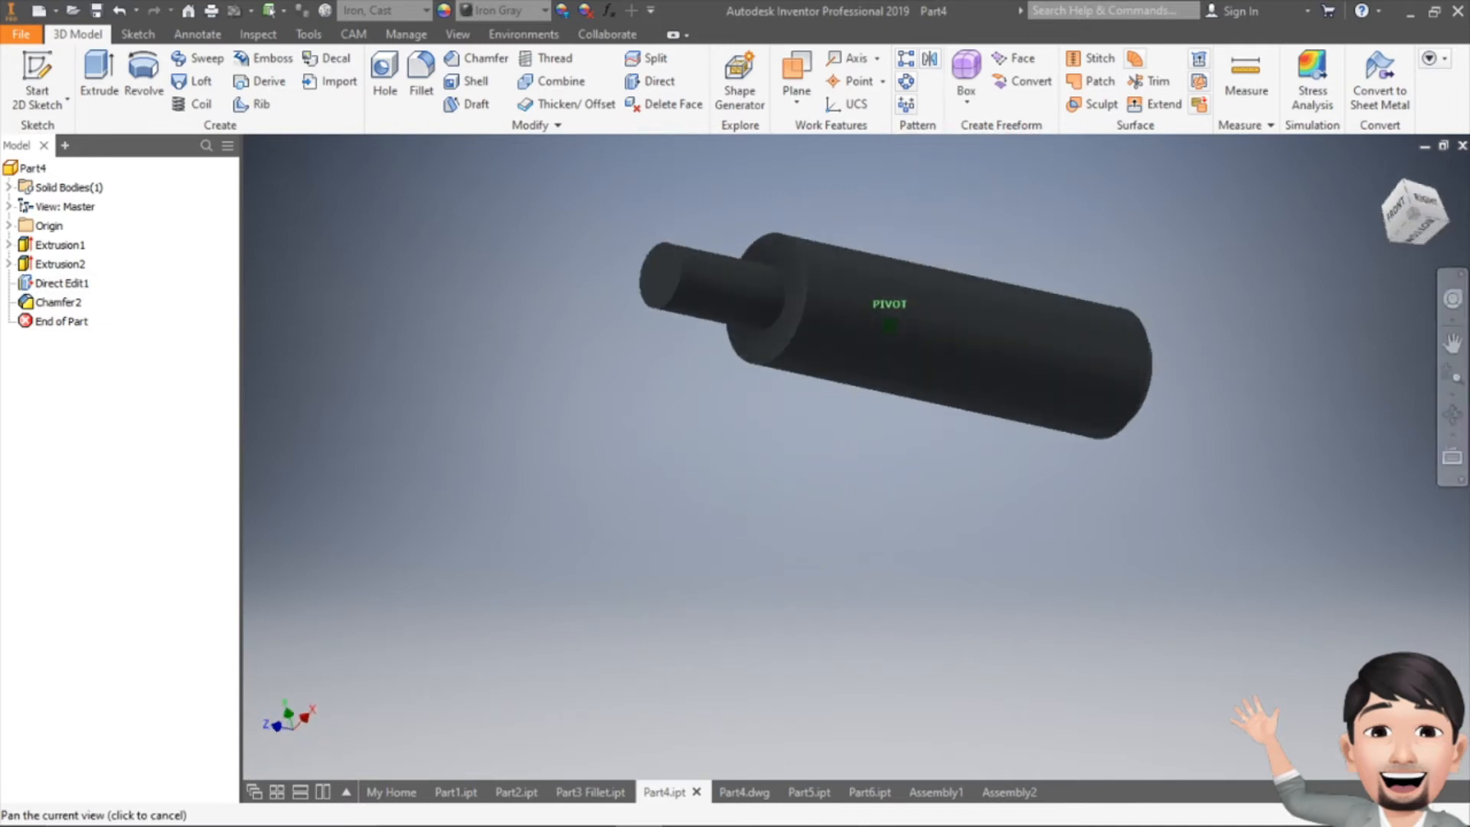
drag(1400, 213, 1250, 252)
scroll(1037, 420, down, 5)
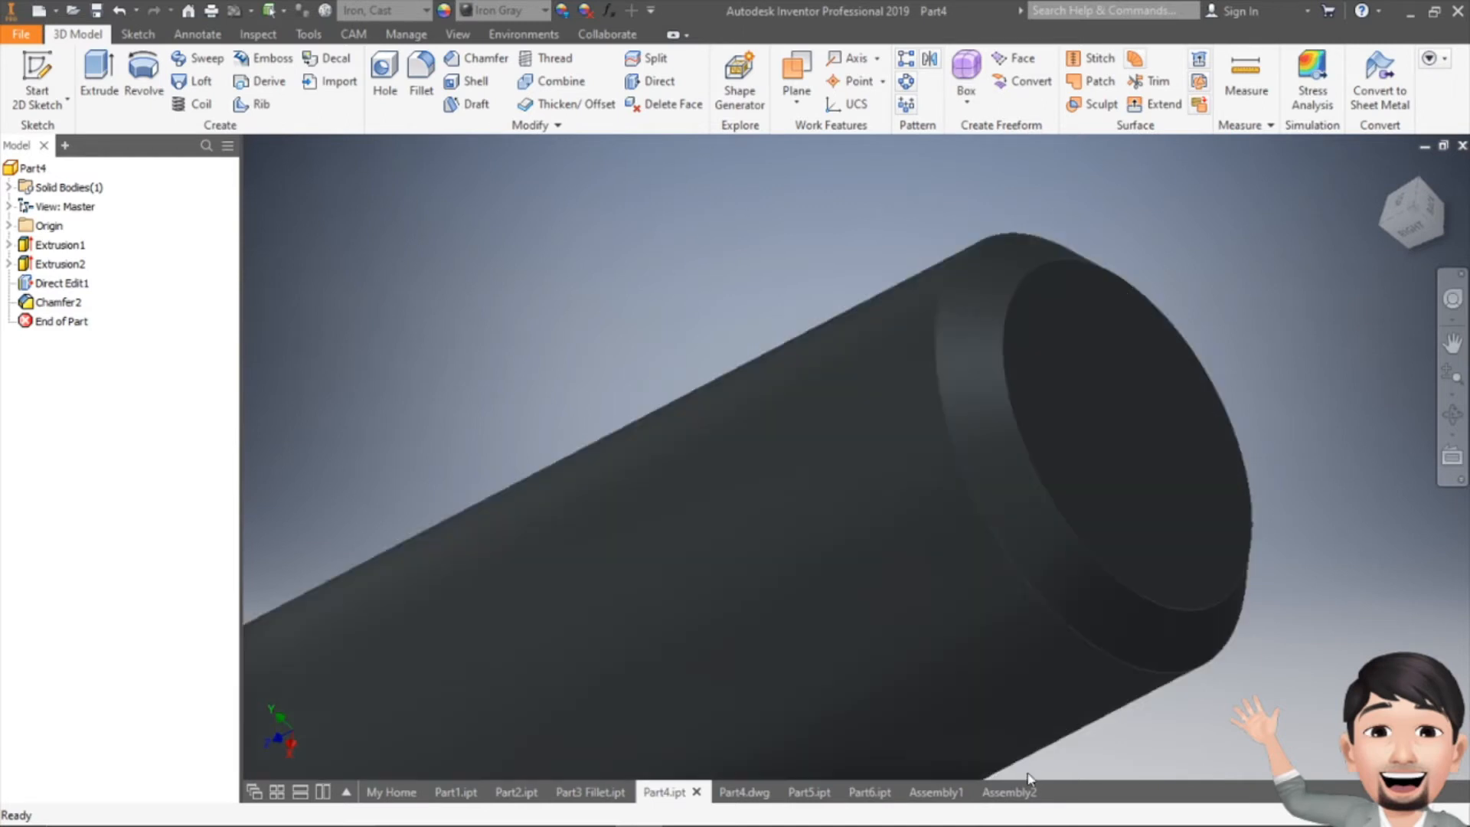
click(1009, 796)
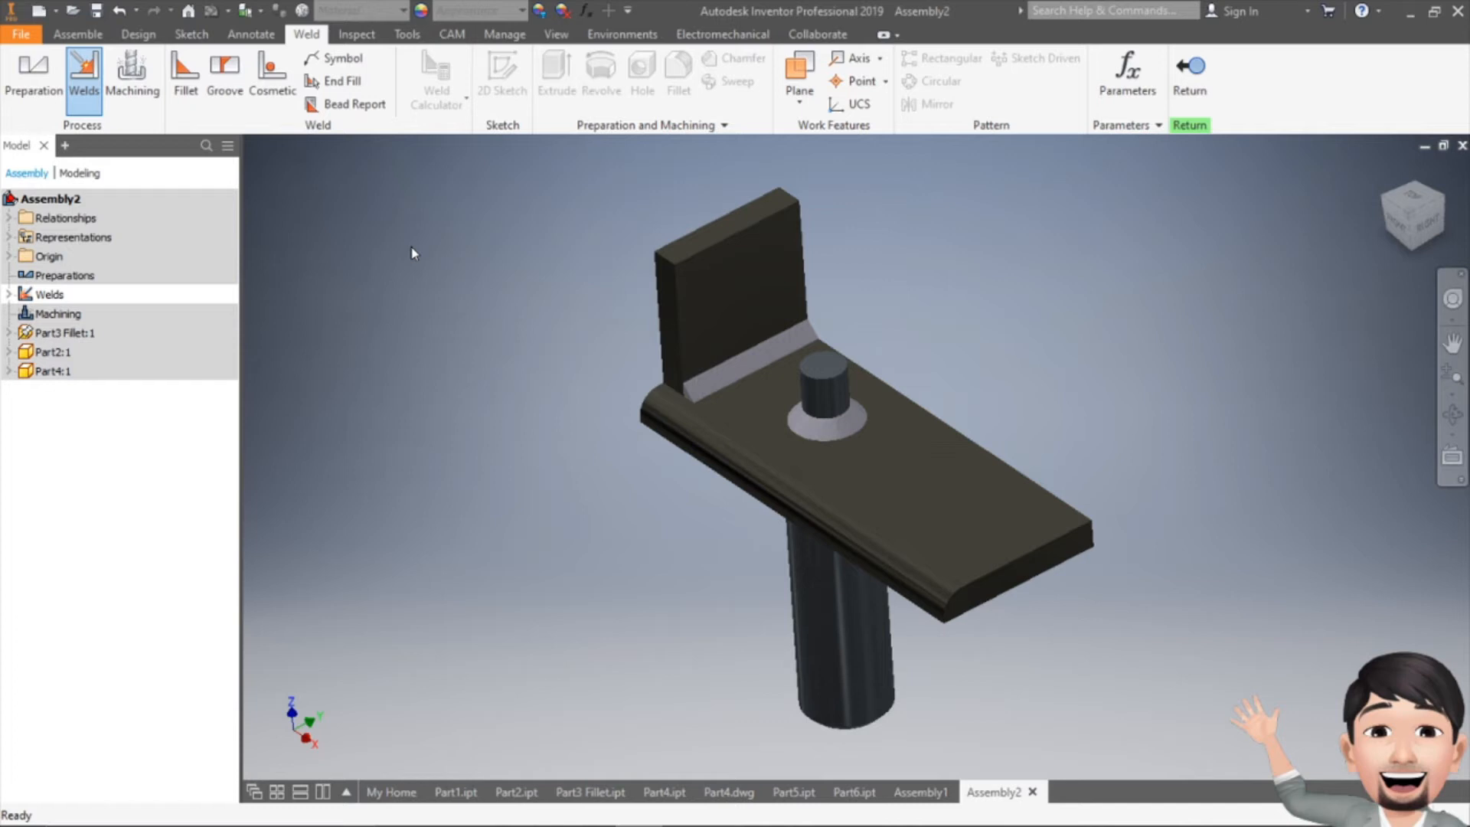
Step: Leave weld editing, return to the assembly level and load Part4 from the Weldment folder for placement
click(77, 33)
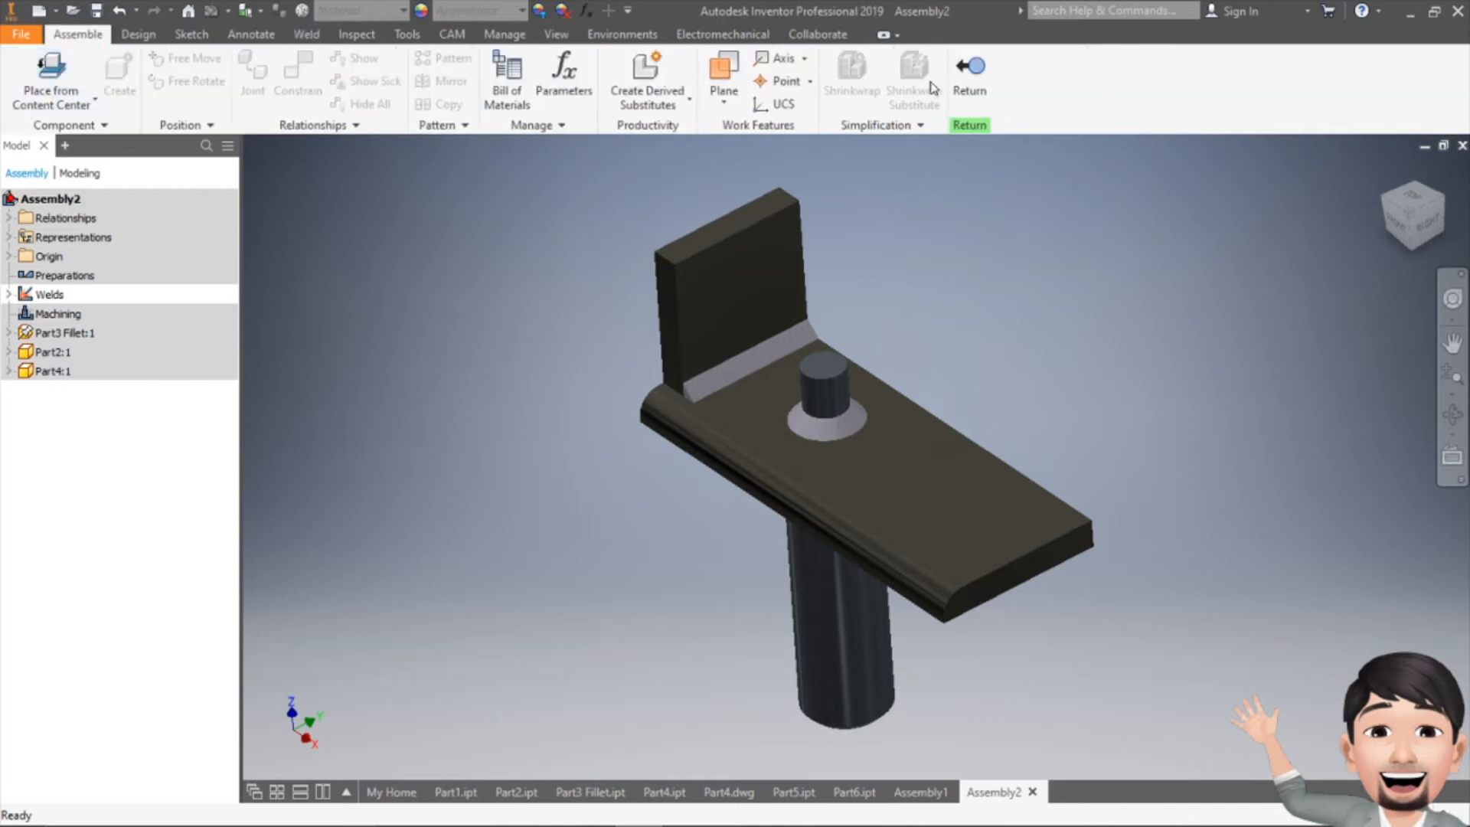
click(968, 69)
click(94, 98)
click(79, 135)
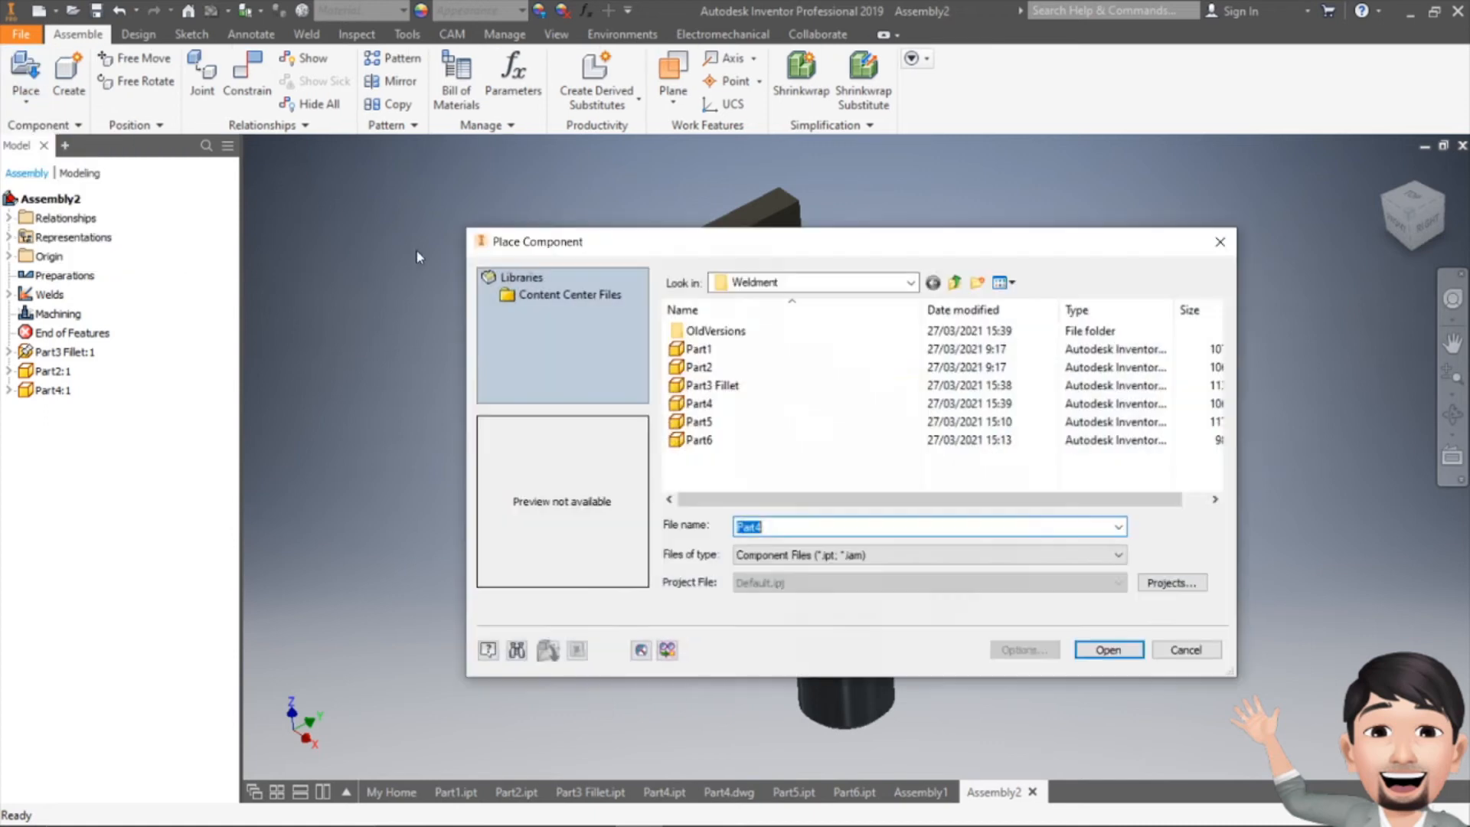
click(712, 403)
click(1108, 649)
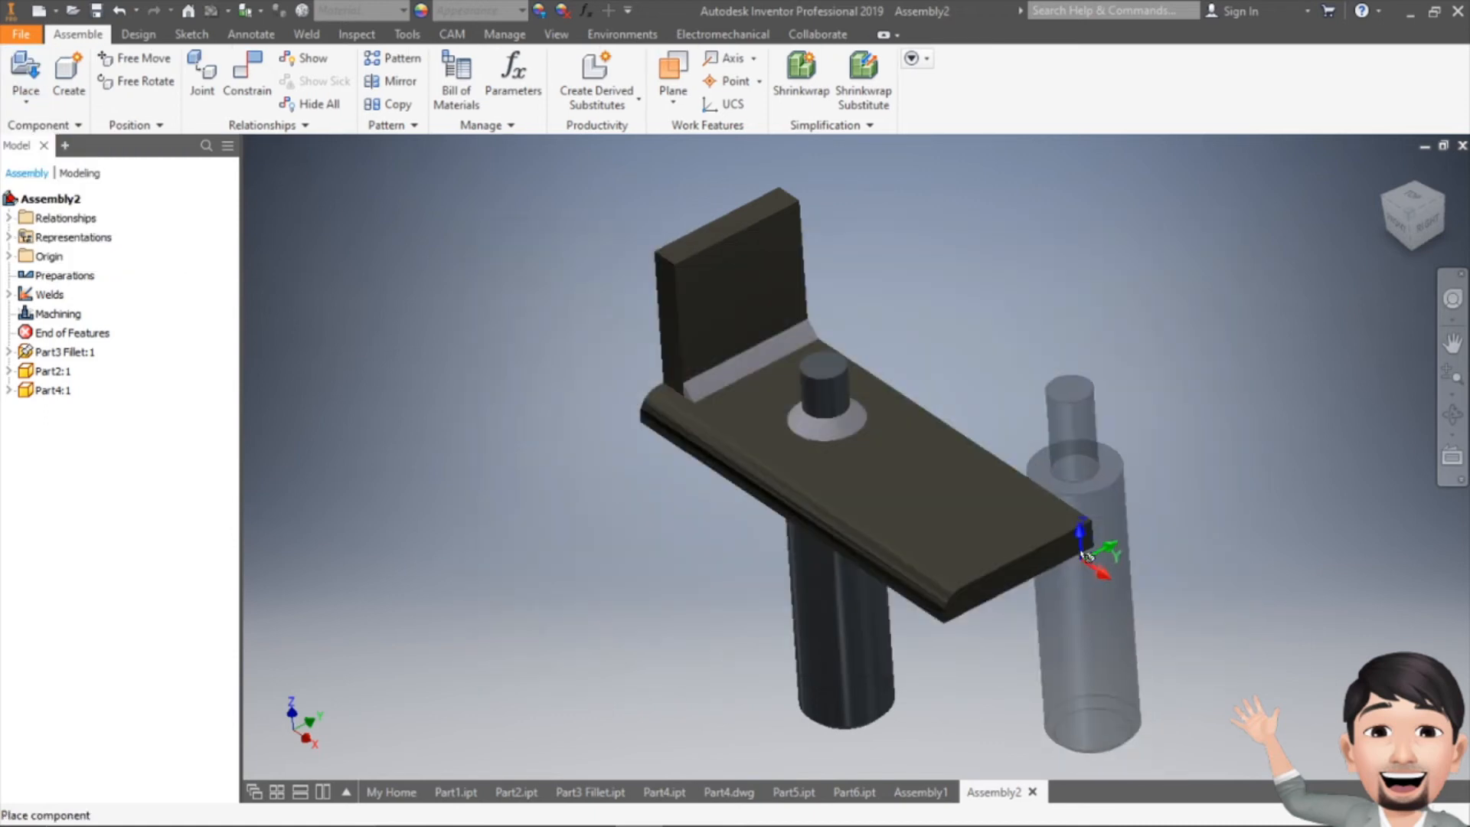
Step: Rotate the second Part4 90° about Z and twice 90° about X, and place it beside the base plate with its chamfered end up
right_click(1112, 403)
click(1172, 533)
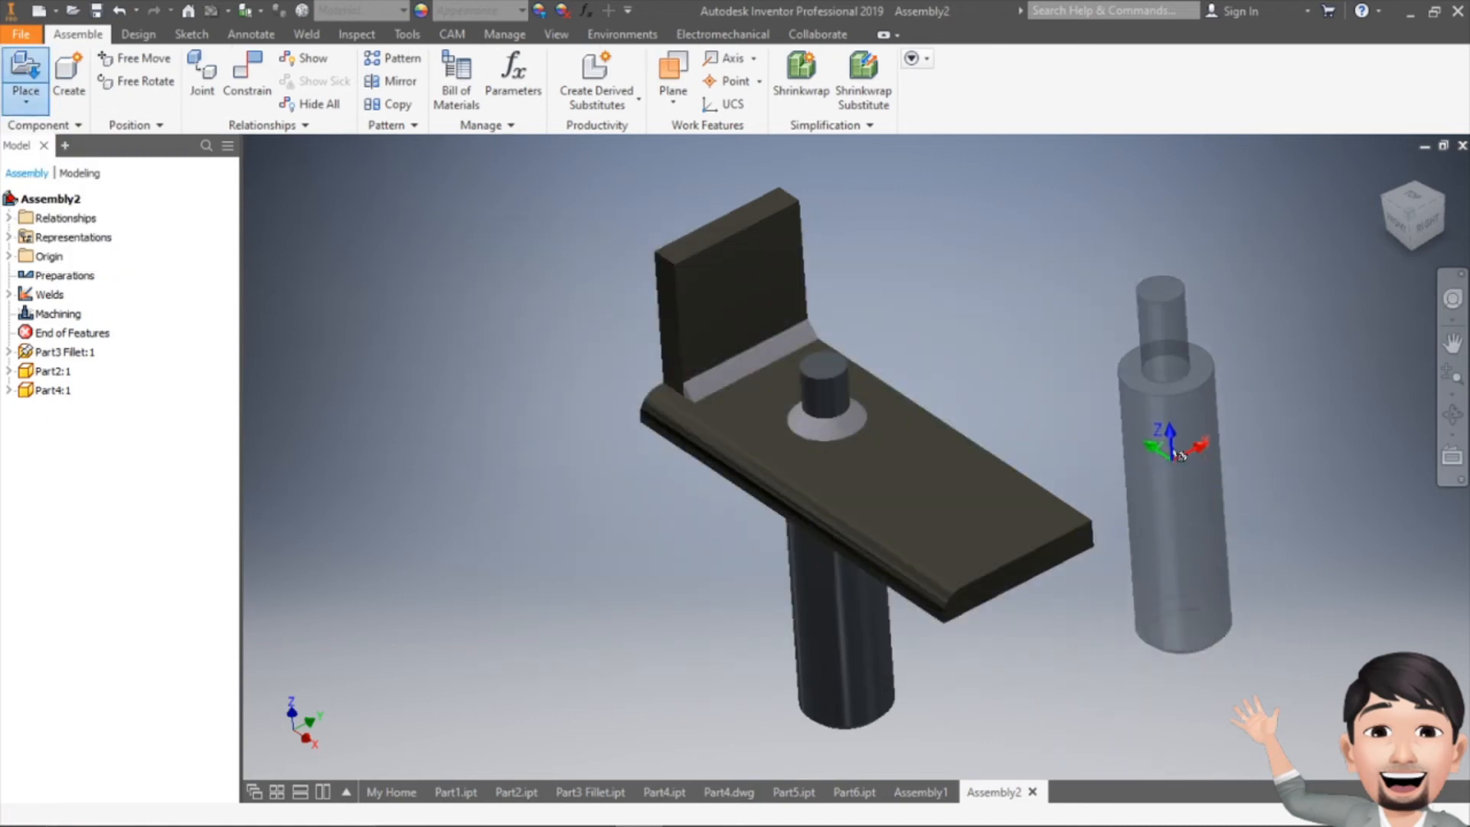
right_click(1164, 428)
click(1193, 515)
right_click(1160, 441)
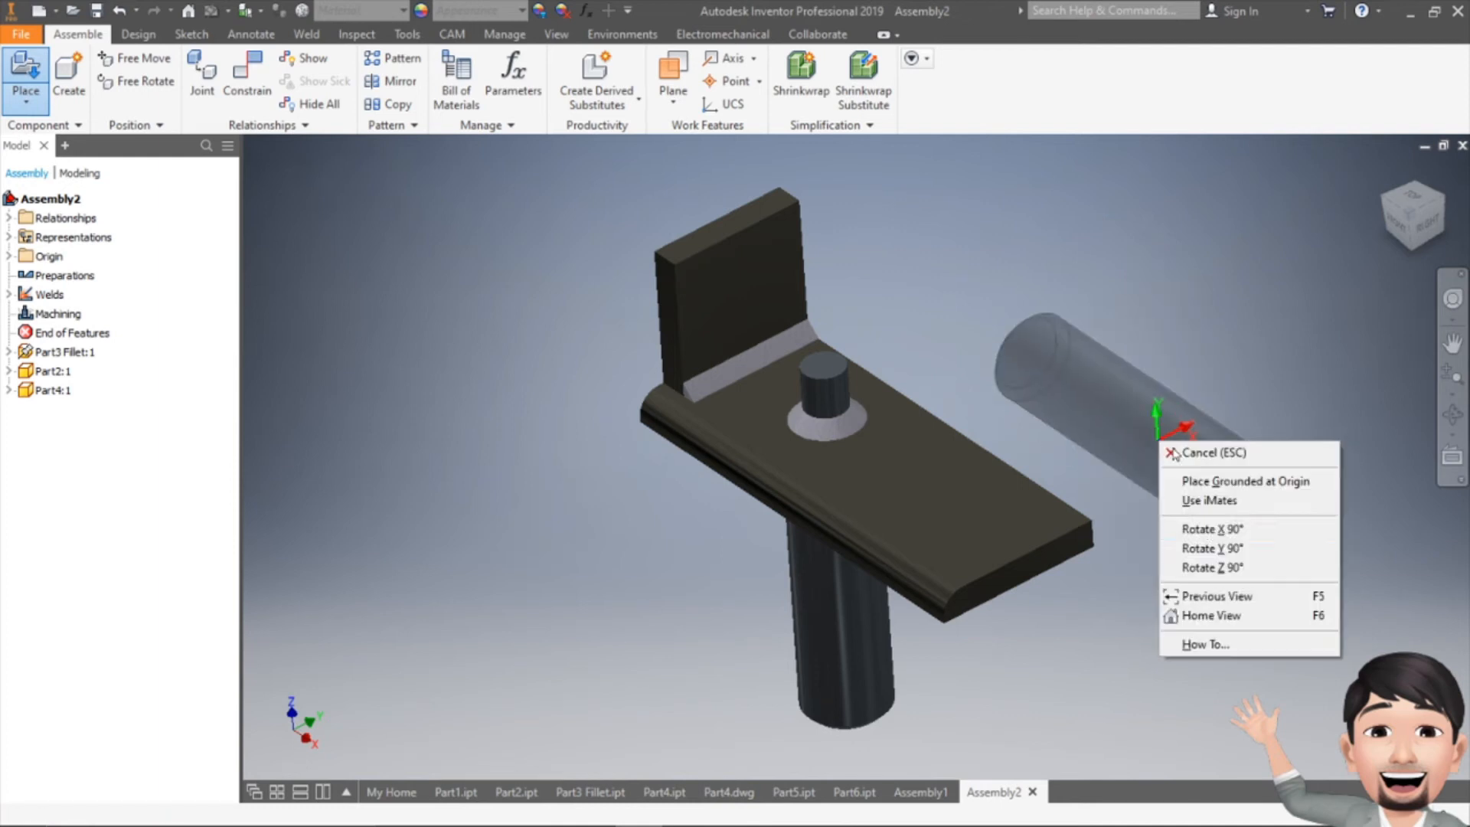
click(1212, 529)
click(1189, 509)
key(Escape)
scroll(1104, 360, down, 3)
middle_drag(1103, 393, 910, 301)
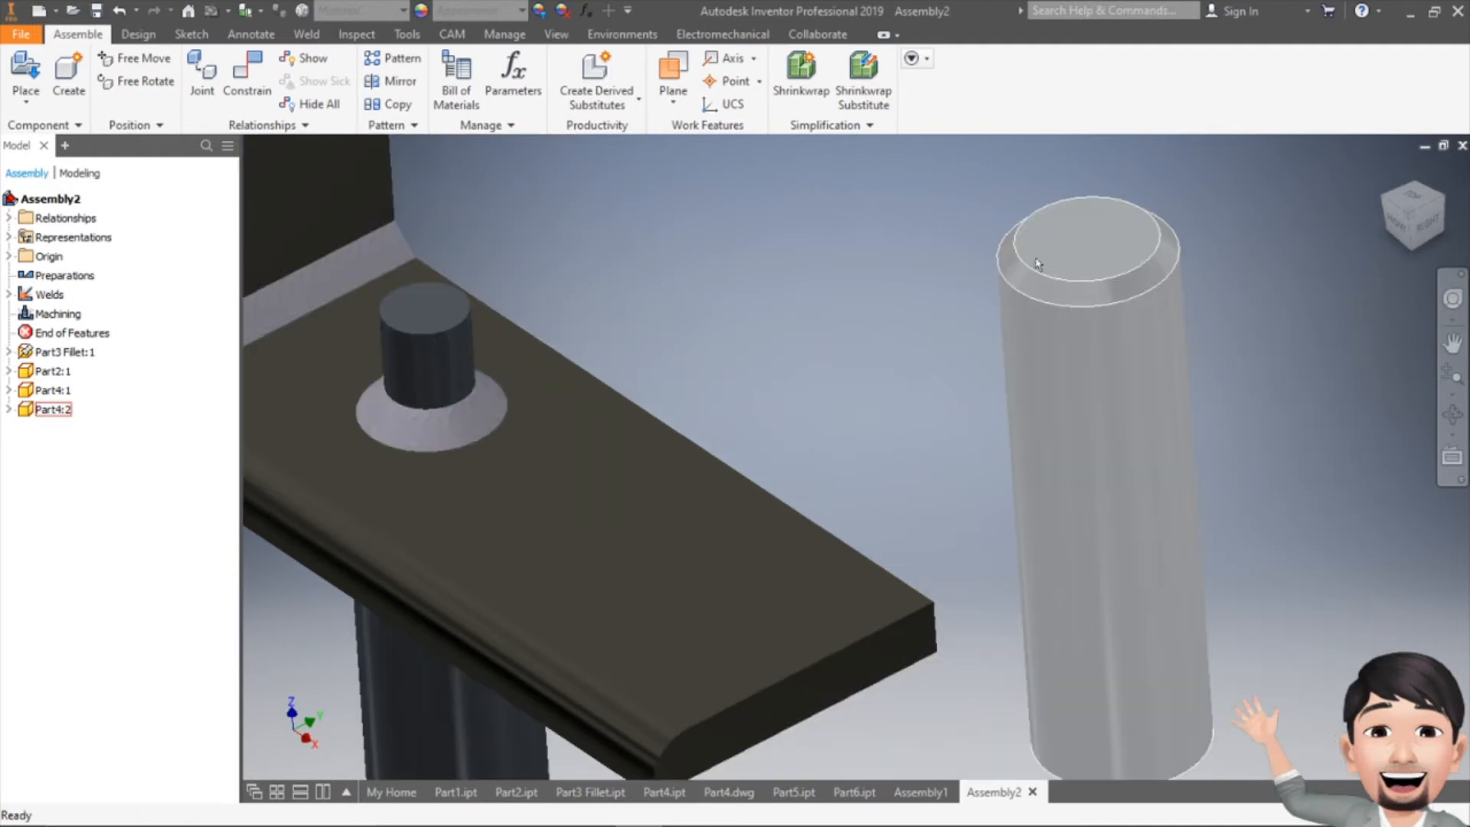
scroll(886, 350, up, 4)
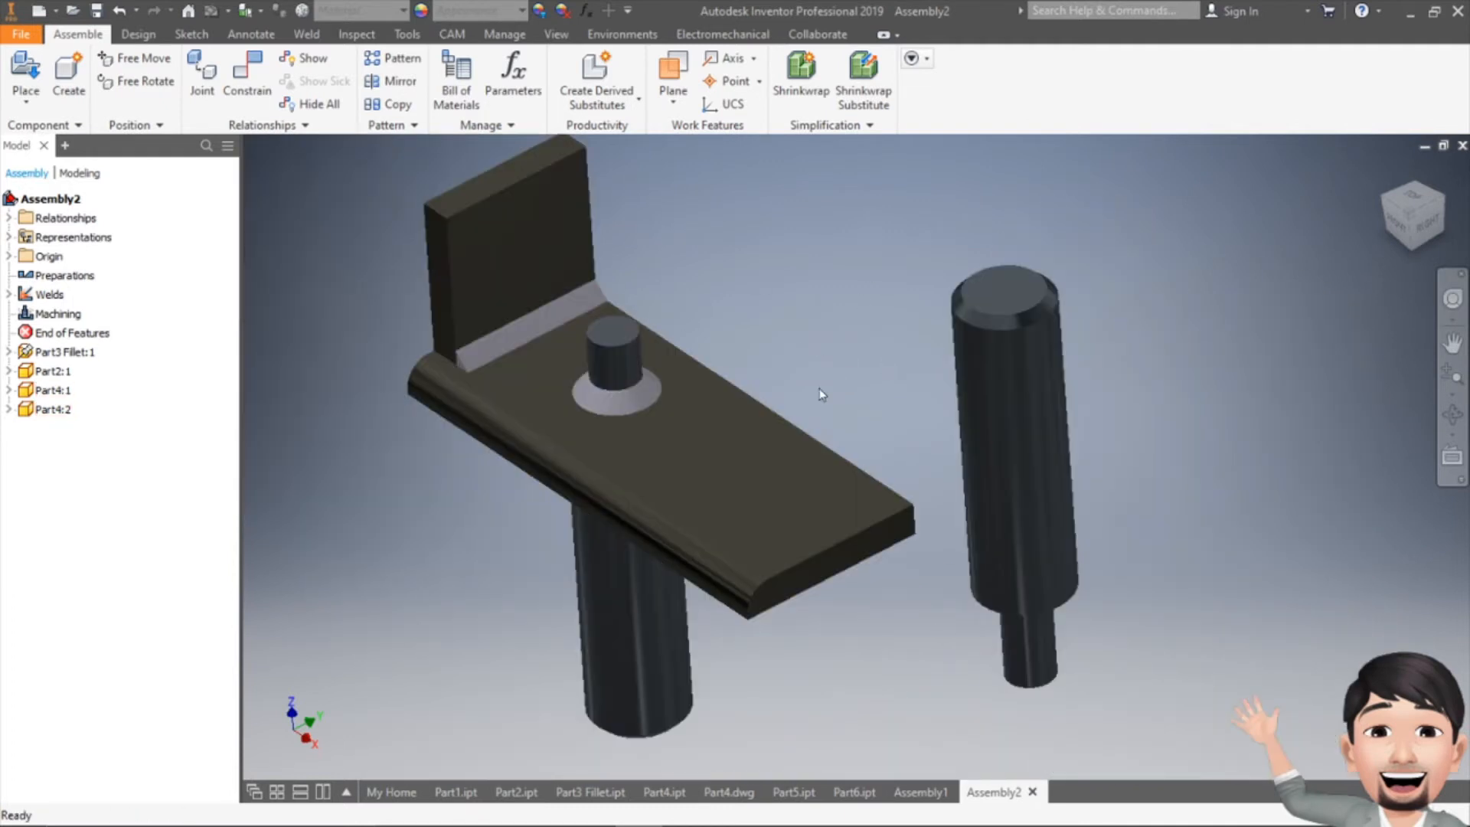
middle_drag(818, 390, 836, 472)
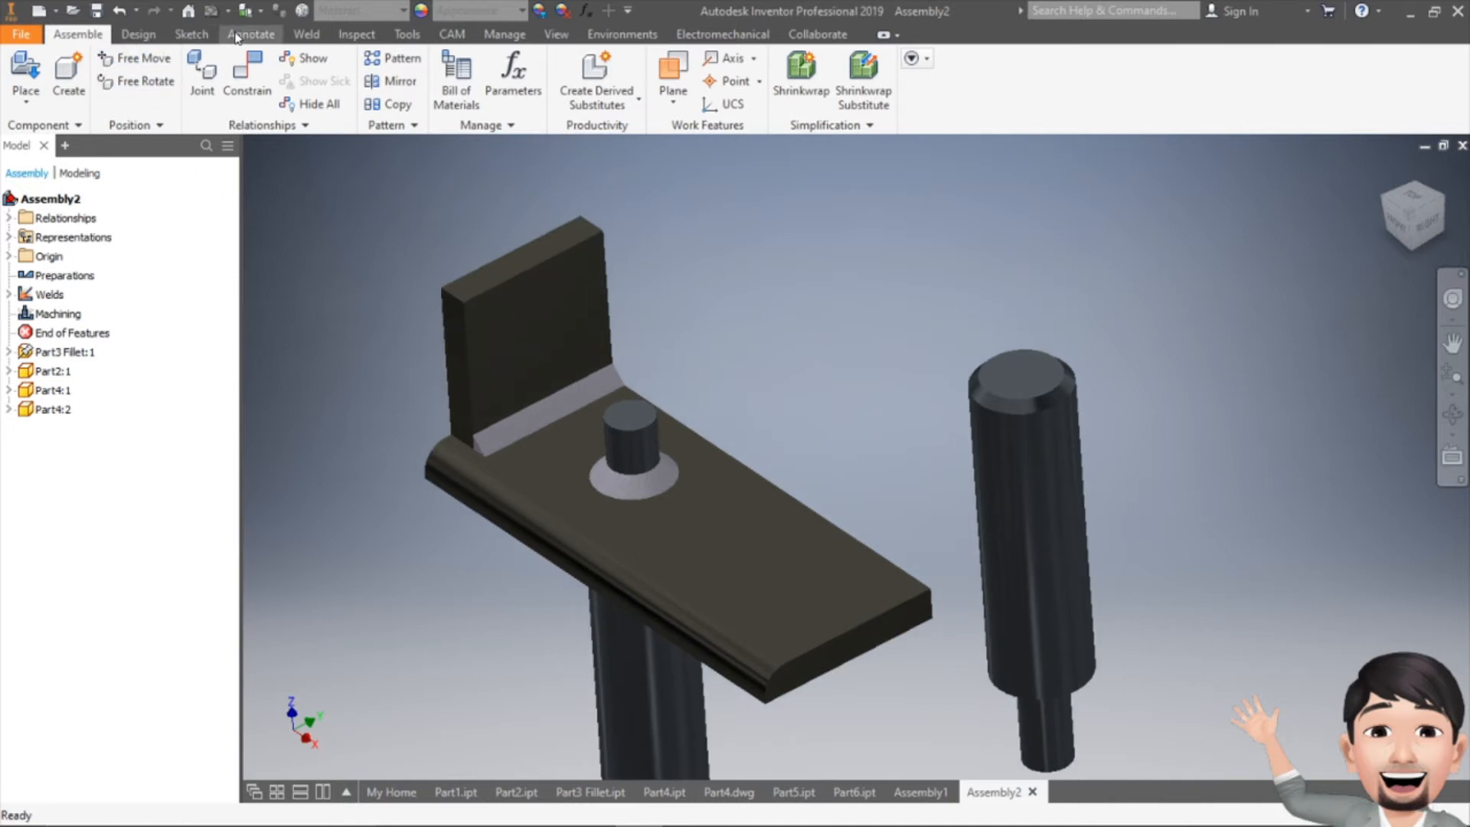
Step: Enter the weld preparation environment and start a 2D sketch on the top face of the base plate
click(306, 33)
click(33, 84)
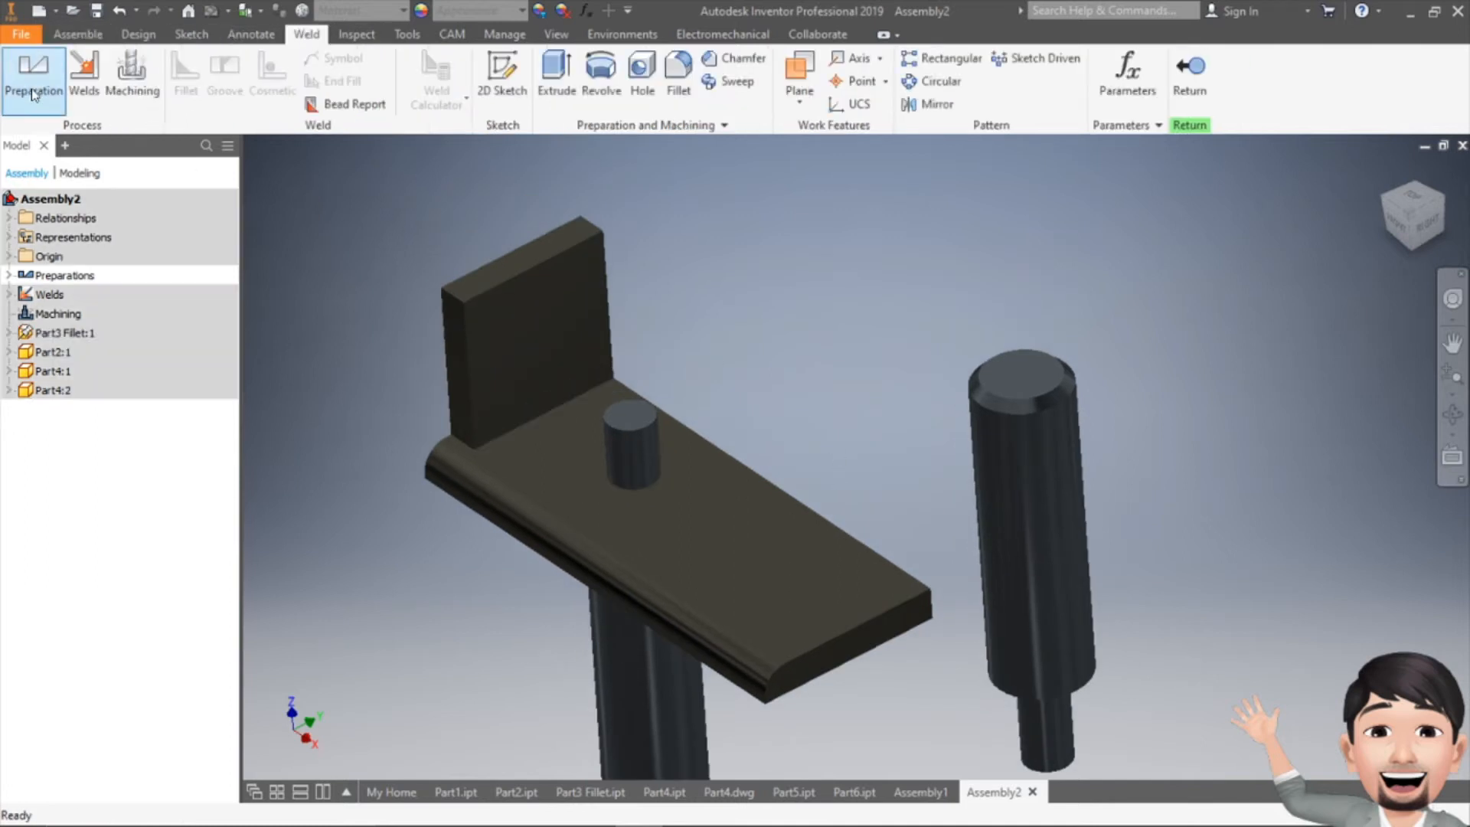
click(798, 606)
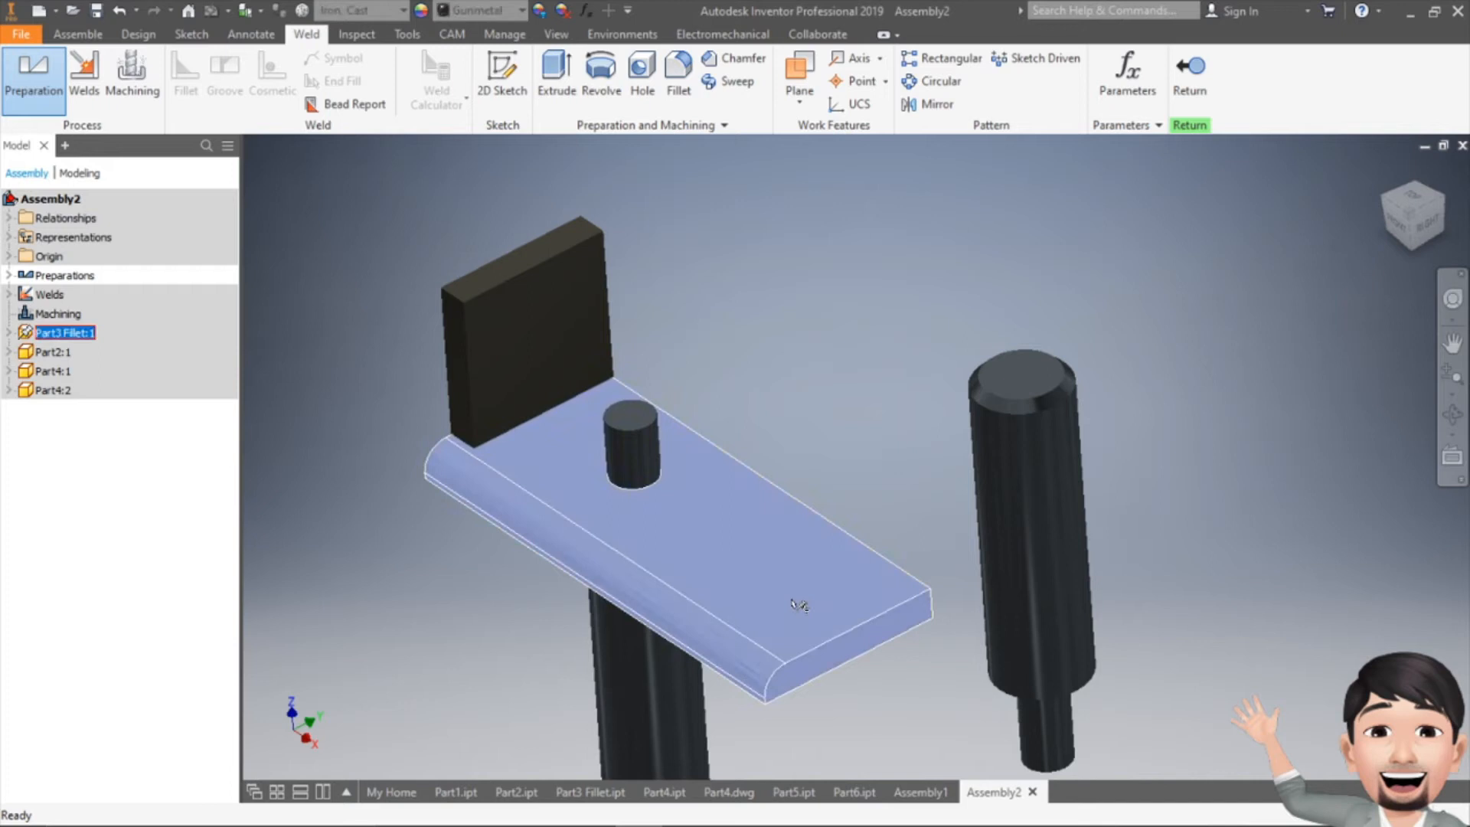
key(s)
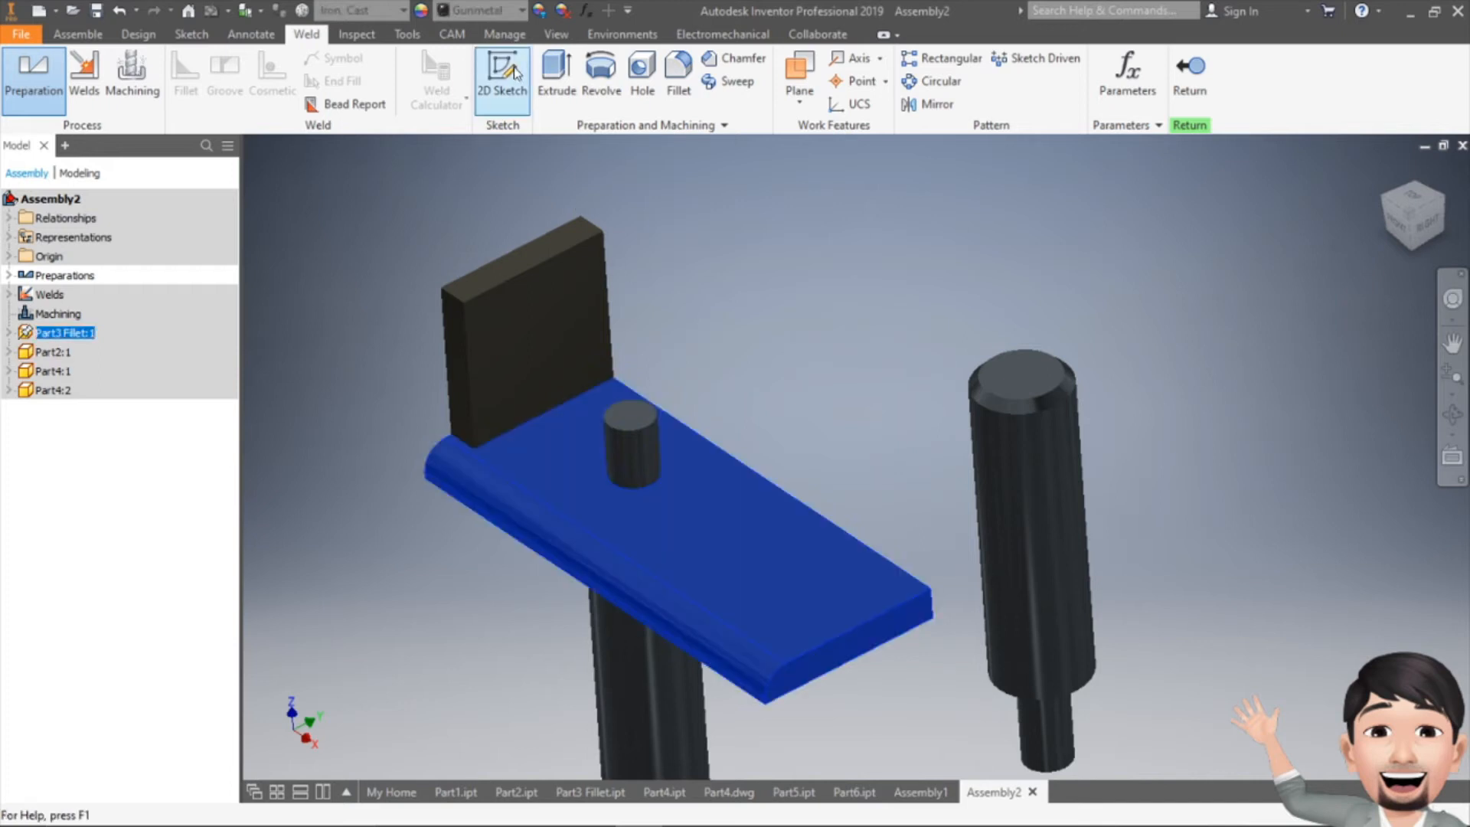
click(837, 590)
click(1443, 170)
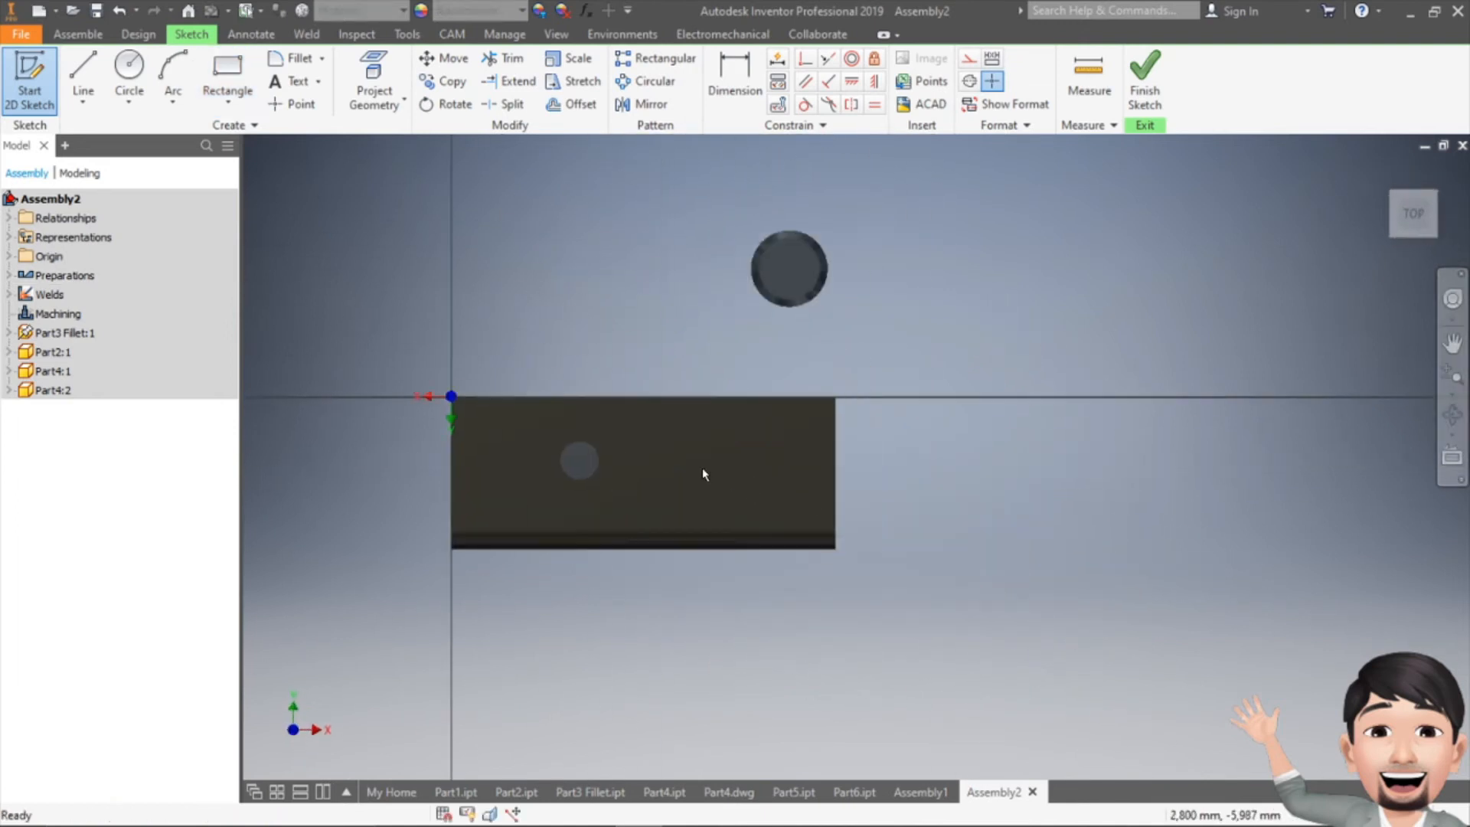
Step: Project the pin's circular edge and the plate's free end edge, and sketch a point between them, level with the pin's centre
scroll(702, 467, down, 3)
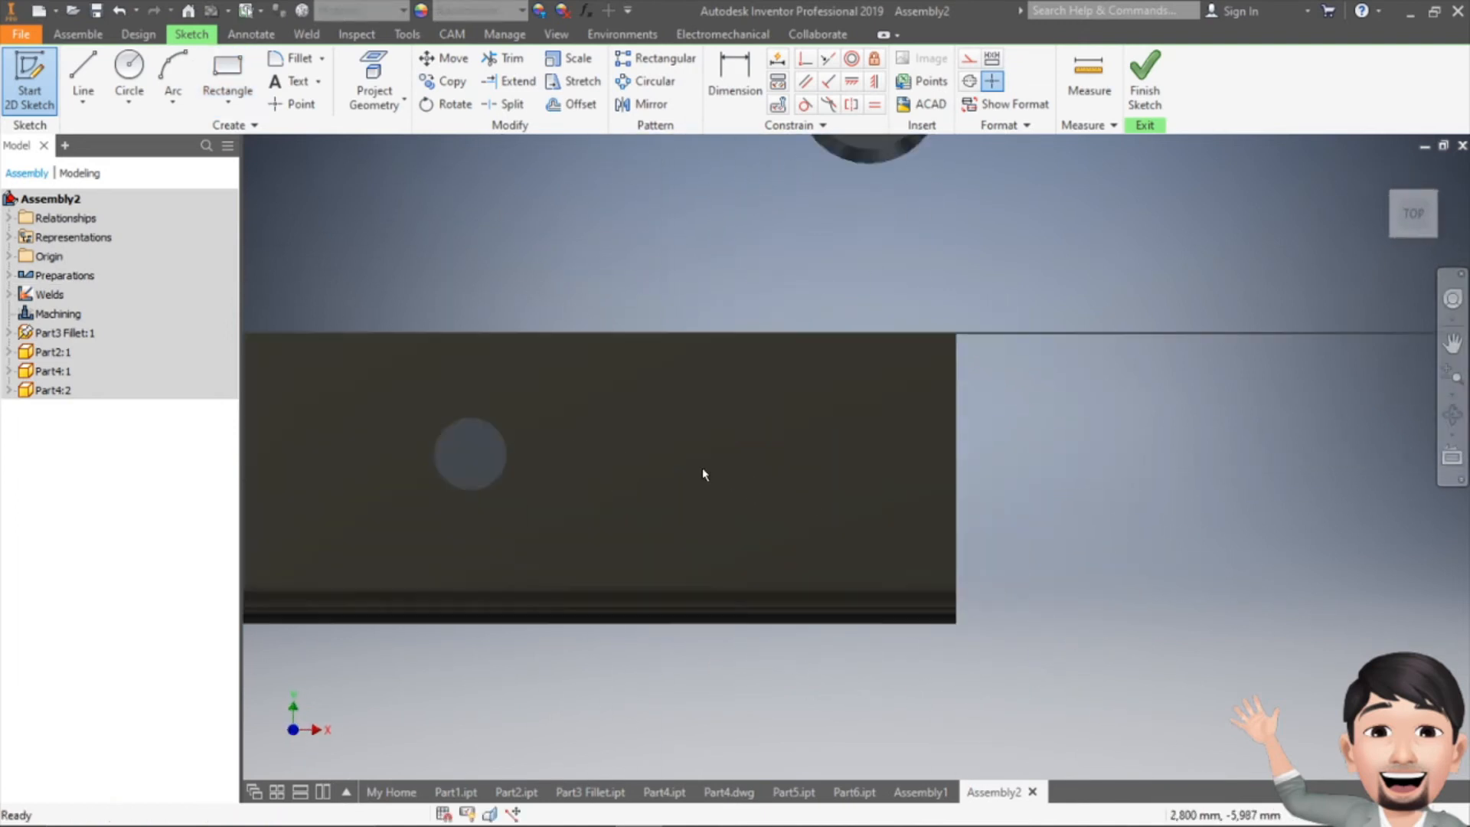
click(388, 72)
click(500, 435)
click(956, 457)
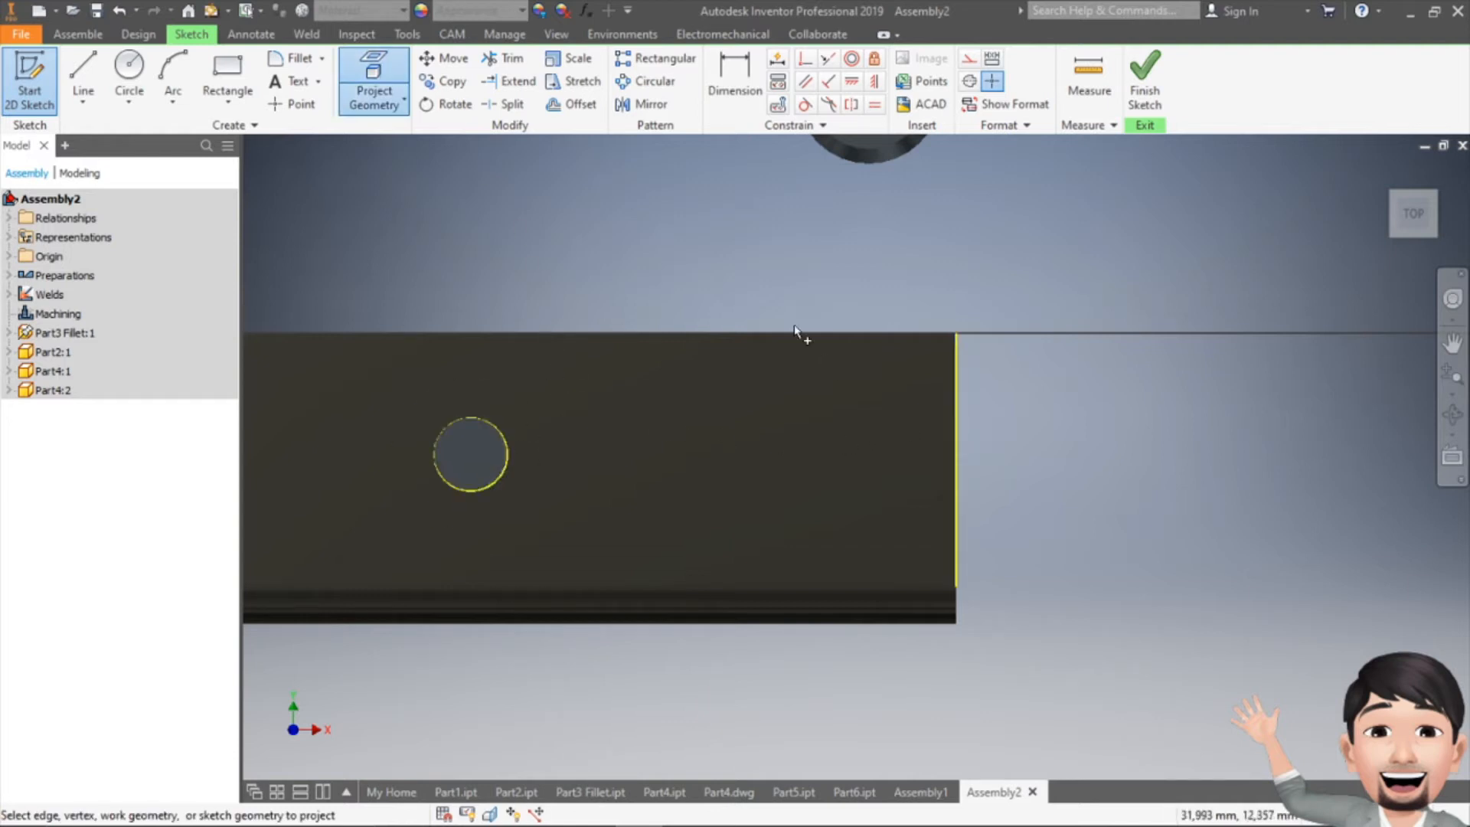
click(301, 104)
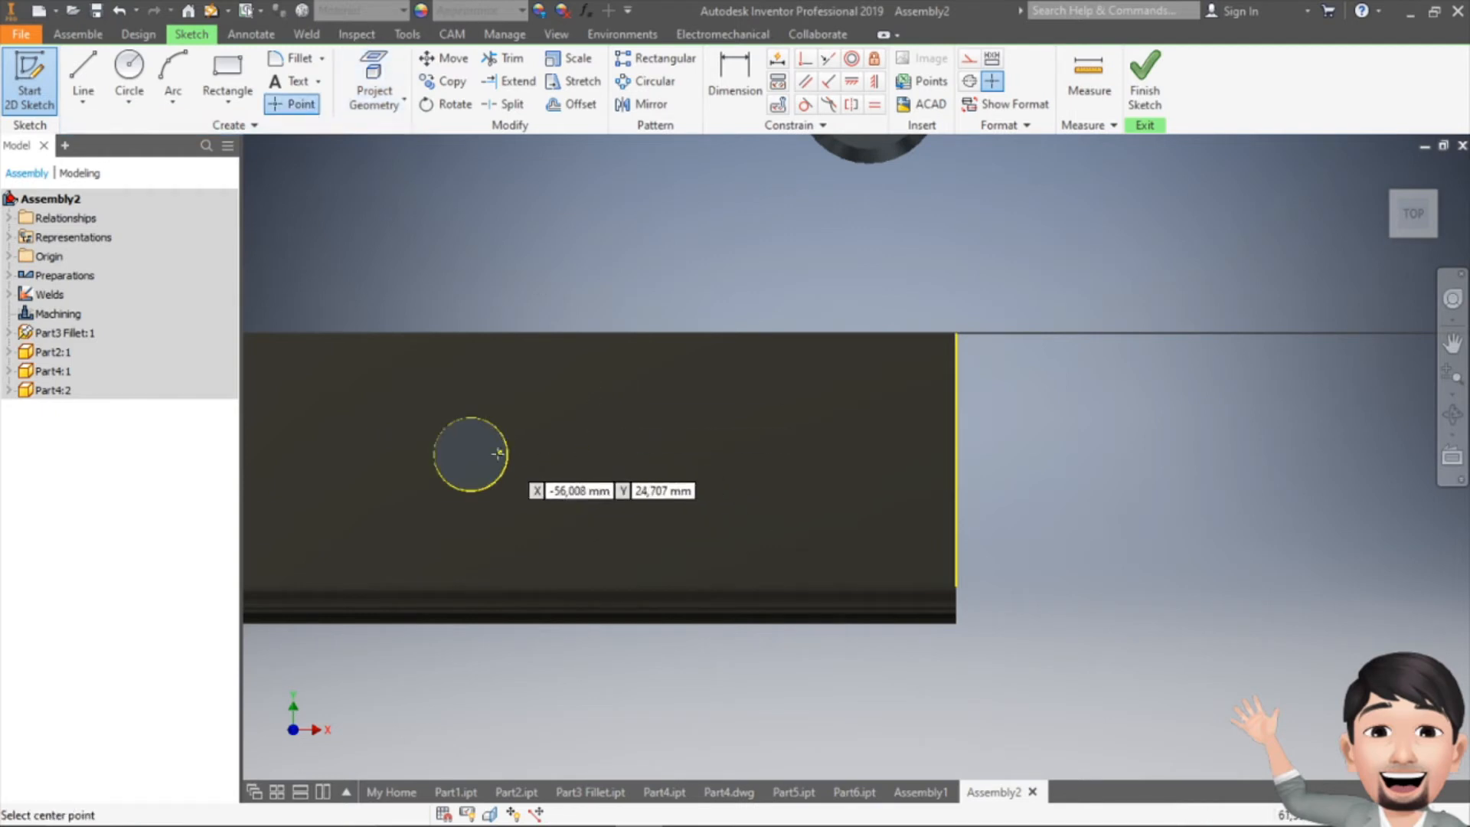
click(568, 455)
key(Escape)
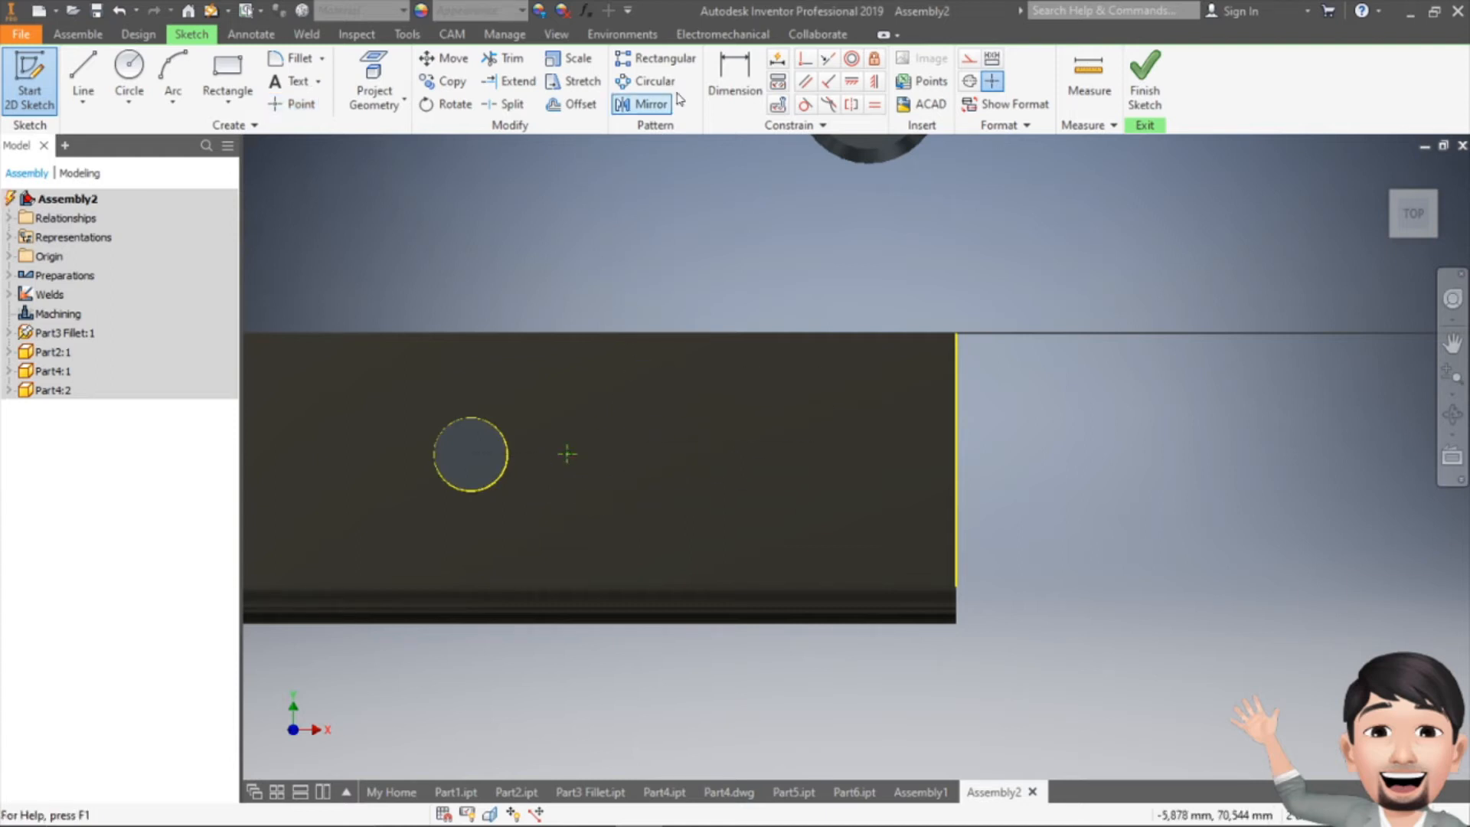
Step: Dimension the sketch point 20 mm horizontally from the projected end edge of the plate
key(d)
click(567, 455)
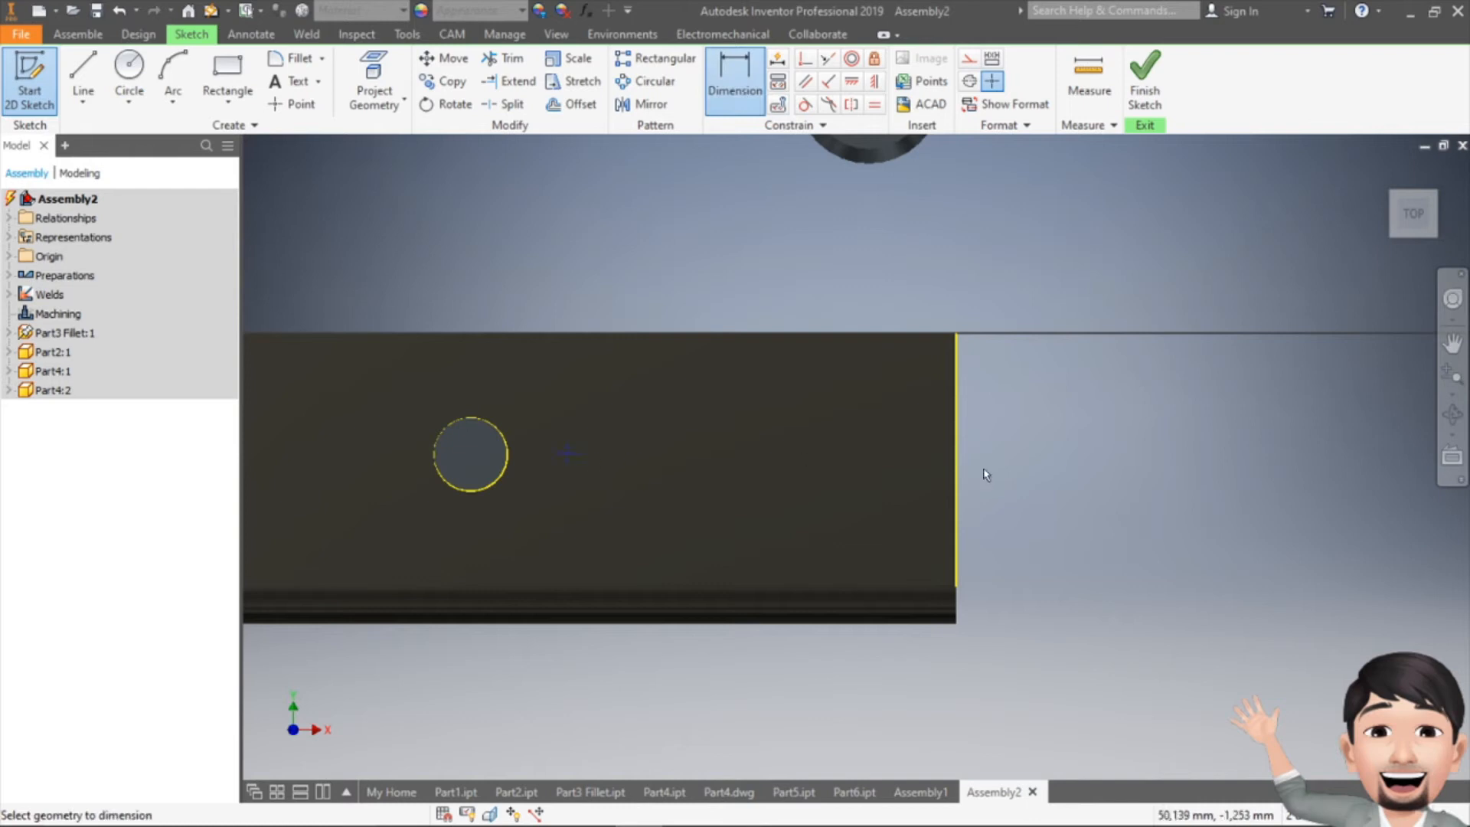
click(957, 471)
click(770, 305)
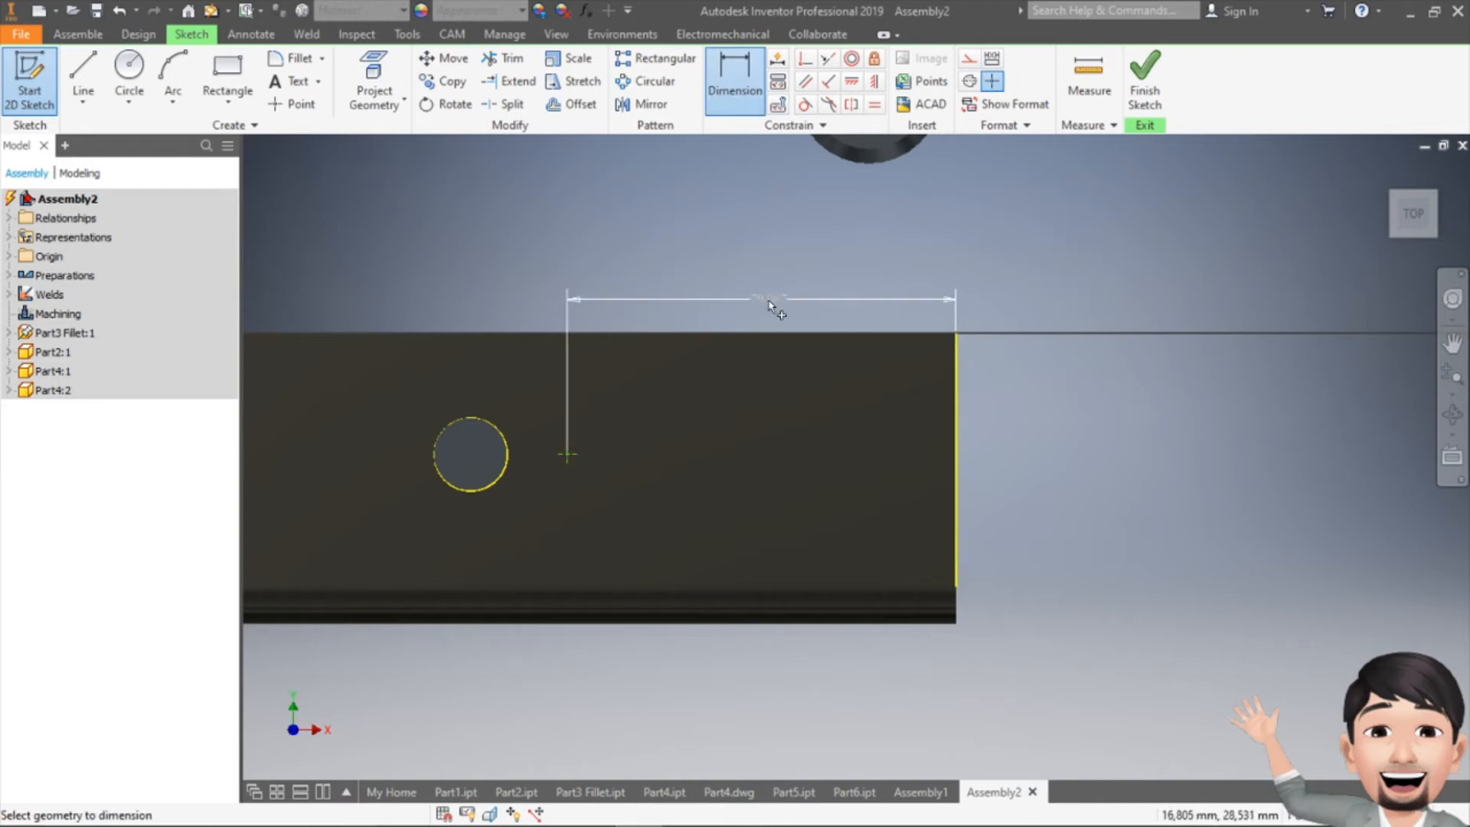
text(20)
key(Return)
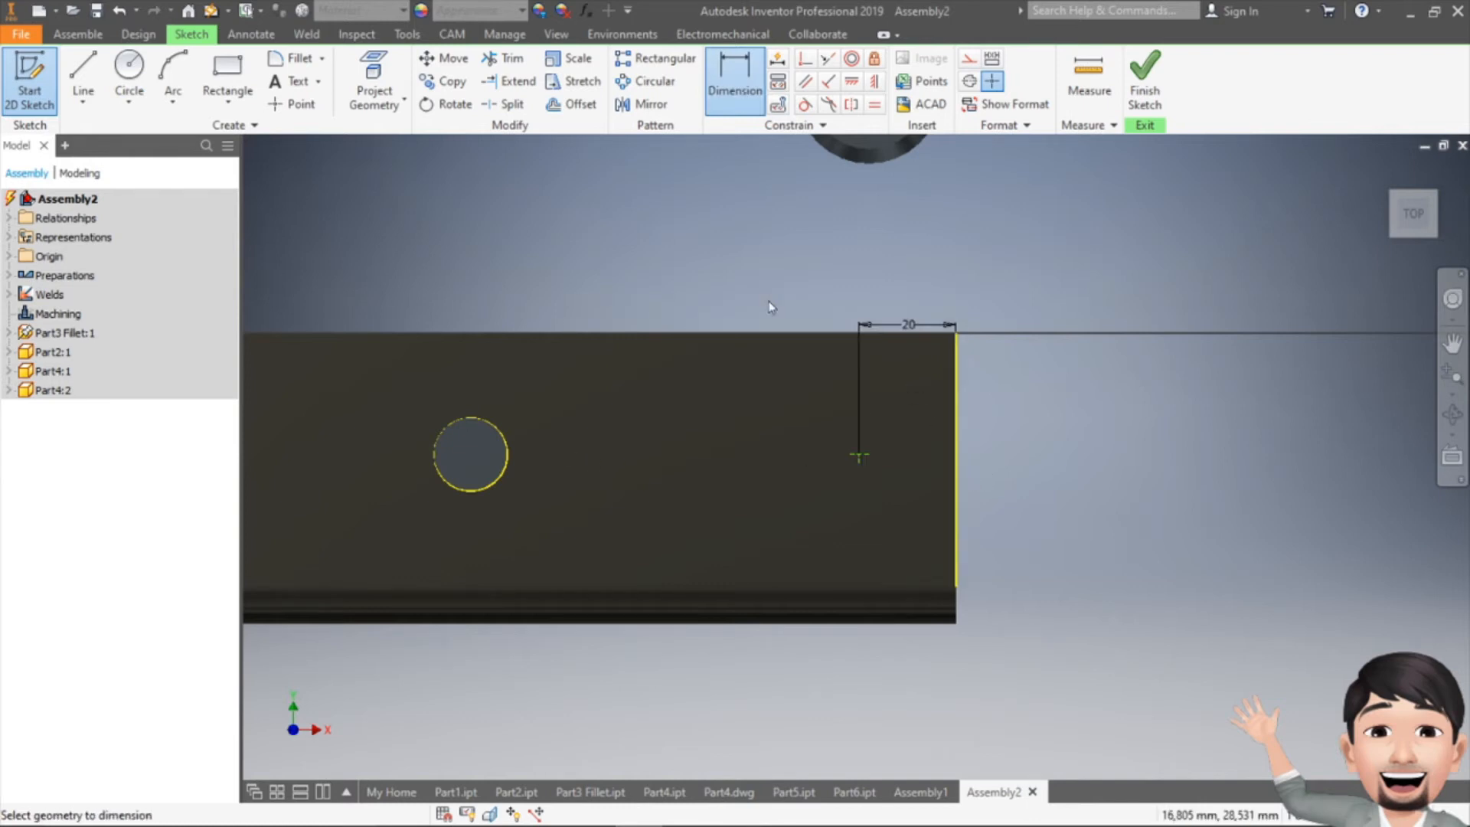
key(Escape)
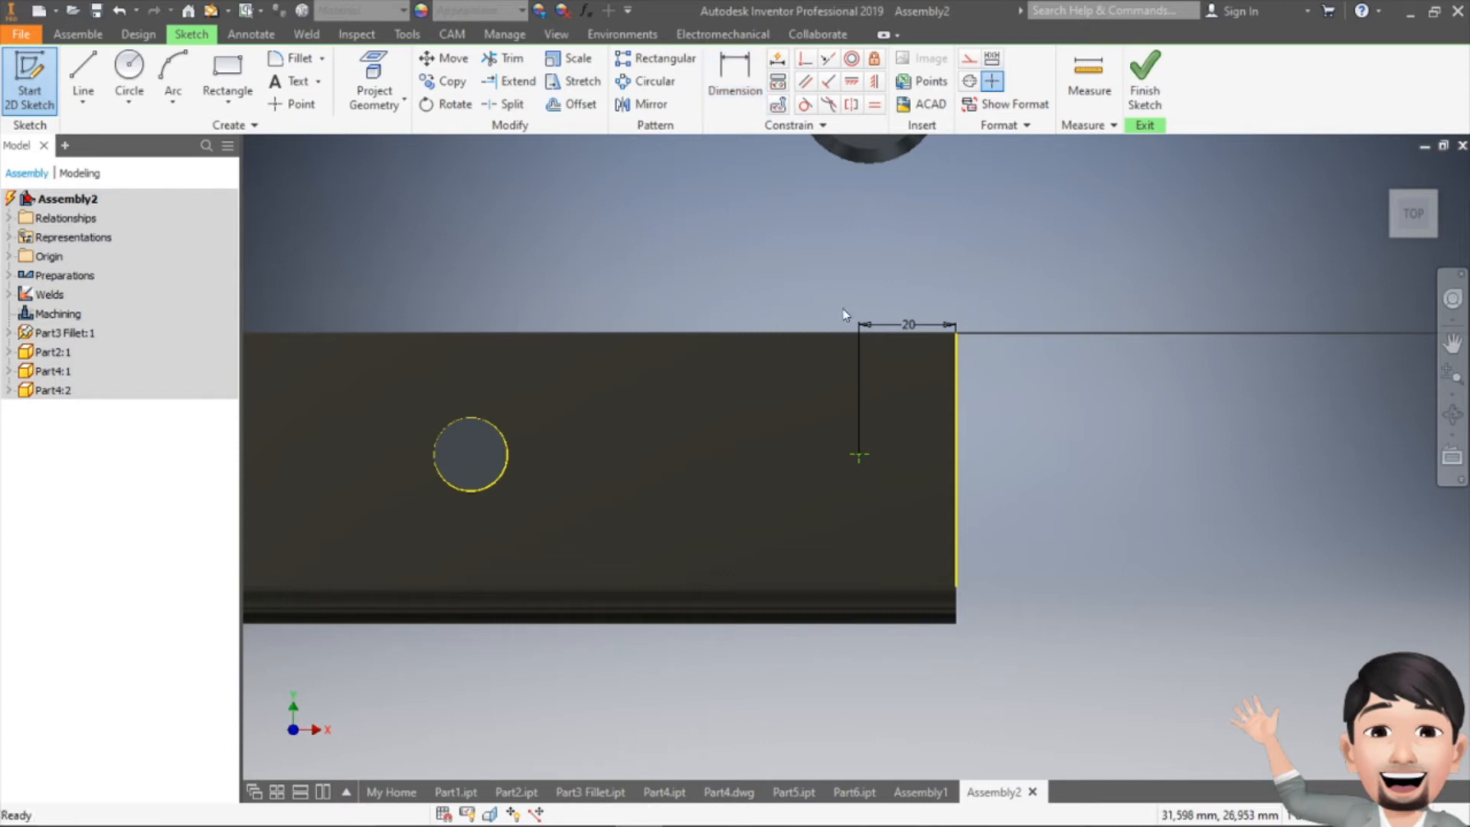
Step: Set the distance between the sketch point and the plate's end edge to 30 mm
double_click(909, 325)
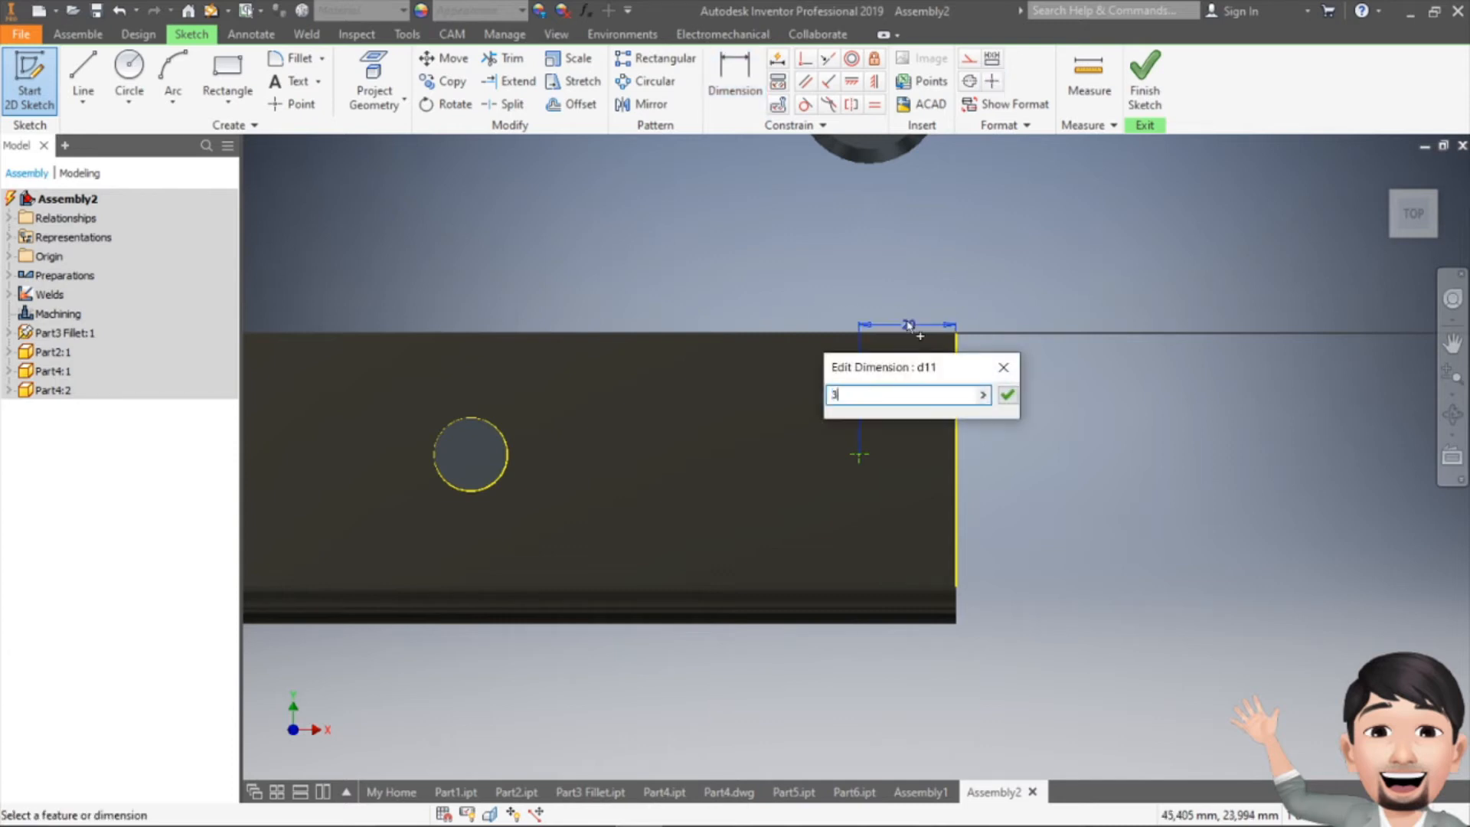
key(Return)
middle_drag(913, 297, 859, 575)
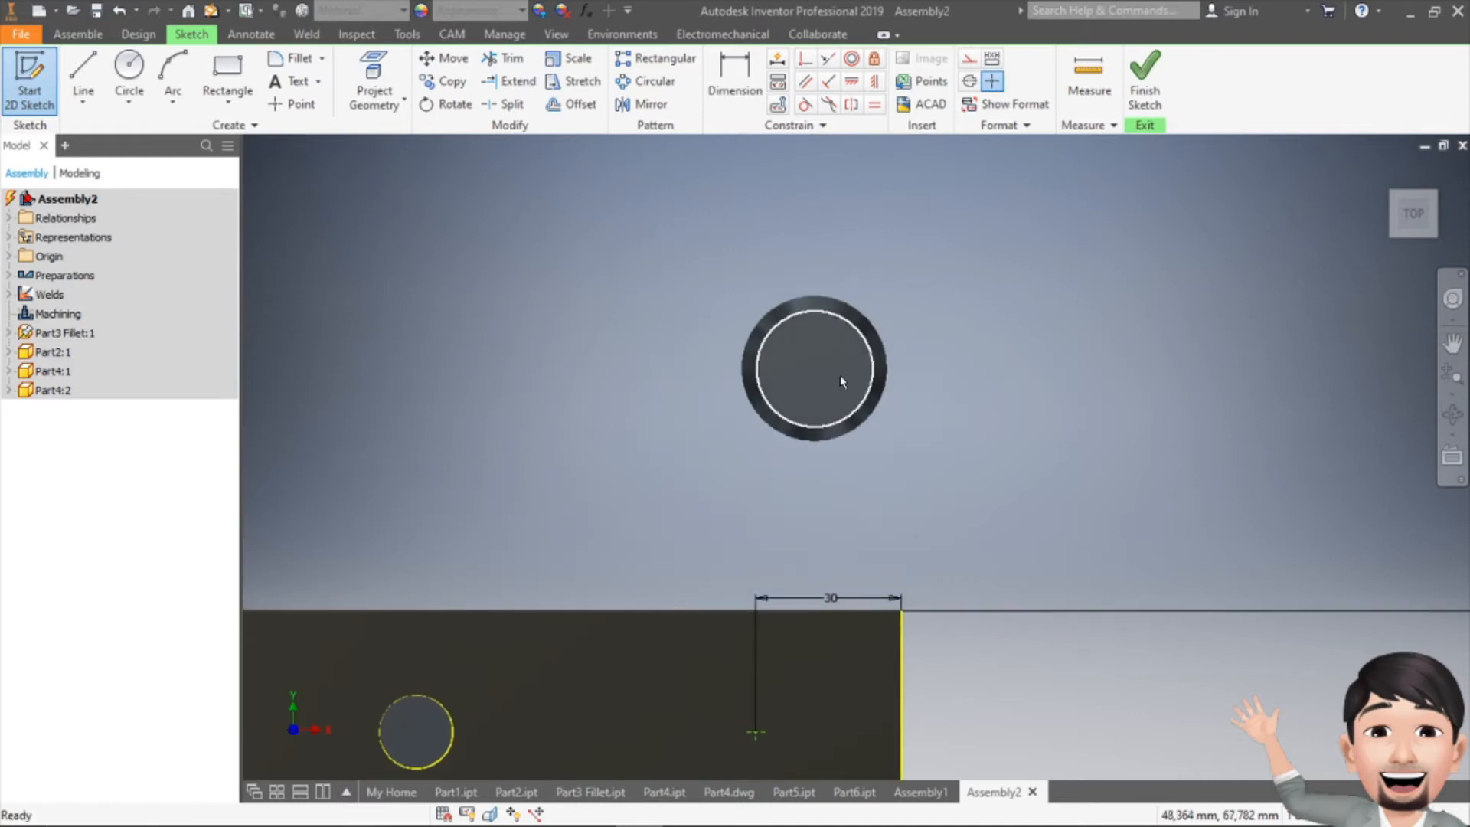